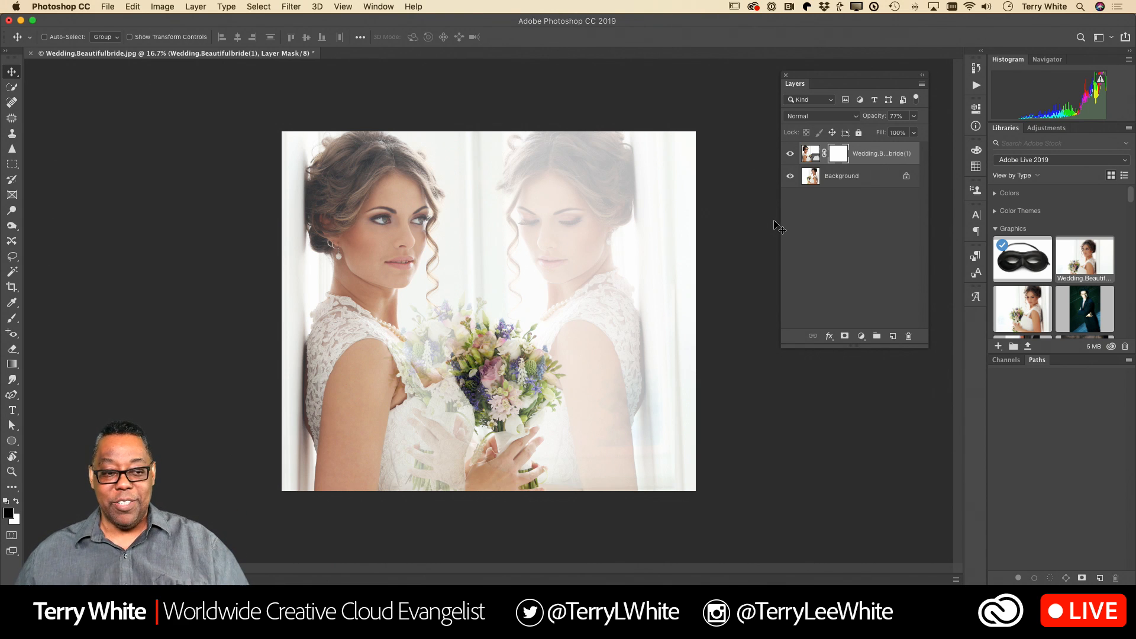
# - Paint black on the top layer's mask with the Brush to reveal the background photo's bride, dress and bouquet
pyautogui.click(12, 318)
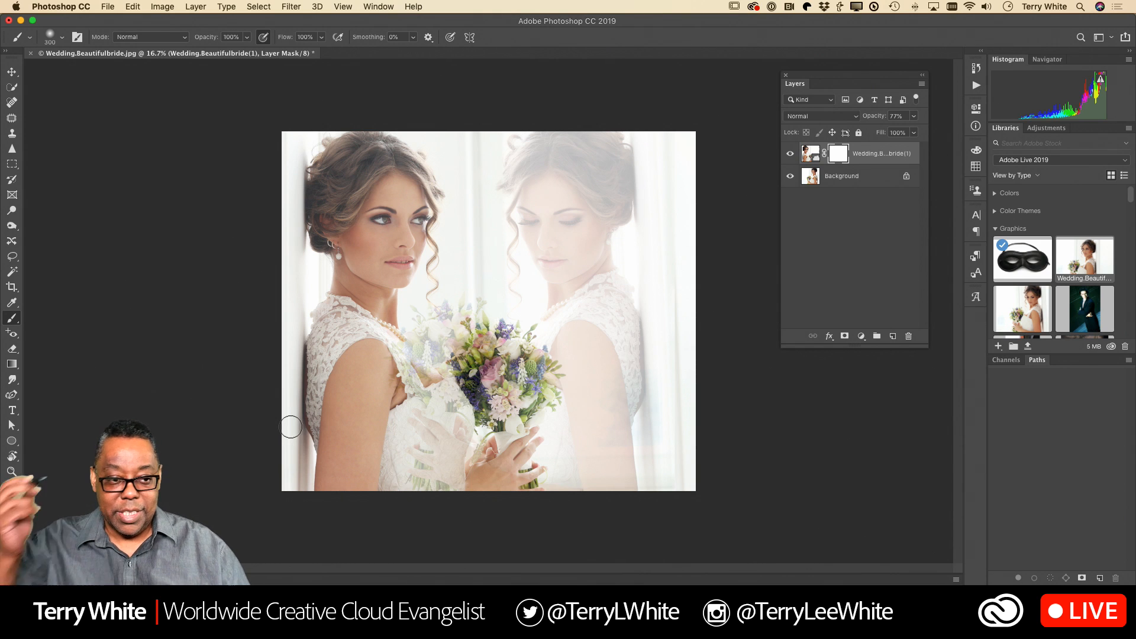
pyautogui.moveTo(556, 267)
pyautogui.mouseDown()
pyautogui.moveTo(551, 226)
pyautogui.moveTo(519, 237)
pyautogui.moveTo(535, 200)
pyautogui.moveTo(518, 188)
pyautogui.moveTo(530, 141)
pyautogui.moveTo(552, 183)
pyautogui.moveTo(567, 299)
pyautogui.moveTo(563, 262)
pyautogui.moveTo(616, 195)
pyautogui.moveTo(622, 167)
pyautogui.moveTo(566, 169)
pyautogui.moveTo(562, 148)
pyautogui.moveTo(571, 138)
pyautogui.moveTo(671, 143)
pyautogui.moveTo(614, 154)
pyautogui.moveTo(599, 242)
pyautogui.moveTo(618, 232)
pyautogui.moveTo(607, 201)
pyautogui.moveTo(572, 214)
pyautogui.moveTo(577, 193)
pyautogui.moveTo(590, 247)
pyautogui.moveTo(627, 150)
pyautogui.moveTo(593, 393)
pyautogui.moveTo(599, 467)
pyautogui.moveTo(611, 459)
pyautogui.moveTo(615, 348)
pyautogui.moveTo(630, 496)
pyautogui.moveTo(601, 409)
pyautogui.moveTo(596, 488)
pyautogui.moveTo(576, 419)
pyautogui.moveTo(580, 459)
pyautogui.moveTo(579, 375)
pyautogui.moveTo(516, 461)
pyautogui.moveTo(465, 470)
pyautogui.moveTo(461, 445)
pyautogui.moveTo(435, 462)
pyautogui.moveTo(425, 422)
pyautogui.moveTo(408, 440)
pyautogui.moveTo(448, 461)
pyautogui.moveTo(498, 466)
pyautogui.moveTo(490, 484)
pyautogui.moveTo(414, 451)
pyautogui.moveTo(445, 411)
pyautogui.moveTo(527, 432)
pyautogui.moveTo(539, 378)
pyautogui.moveTo(517, 375)
pyautogui.moveTo(530, 330)
pyautogui.moveTo(552, 352)
pyautogui.mouseUp()
pyautogui.moveTo(614, 460)
pyautogui.mouseDown()
pyautogui.moveTo(615, 402)
pyautogui.moveTo(596, 385)
pyautogui.moveTo(639, 460)
pyautogui.moveTo(634, 497)
pyautogui.moveTo(634, 349)
pyautogui.moveTo(648, 449)
pyautogui.moveTo(621, 307)
pyautogui.moveTo(616, 329)
pyautogui.moveTo(614, 310)
pyautogui.moveTo(551, 322)
pyautogui.moveTo(577, 357)
pyautogui.moveTo(564, 362)
pyautogui.moveTo(580, 328)
pyautogui.moveTo(565, 343)
pyautogui.moveTo(544, 335)
pyautogui.moveTo(518, 351)
pyautogui.moveTo(522, 396)
pyautogui.moveTo(491, 401)
pyautogui.moveTo(509, 385)
pyautogui.moveTo(522, 442)
pyautogui.moveTo(517, 474)
pyautogui.moveTo(503, 473)
pyautogui.moveTo(551, 480)
pyautogui.moveTo(538, 474)
pyautogui.moveTo(525, 490)
pyautogui.moveTo(605, 477)
pyautogui.moveTo(611, 494)
pyautogui.moveTo(561, 496)
pyautogui.moveTo(499, 439)
pyautogui.moveTo(487, 441)
pyautogui.moveTo(499, 456)
pyautogui.moveTo(484, 413)
pyautogui.moveTo(562, 334)
pyautogui.moveTo(553, 327)
pyautogui.moveTo(646, 273)
pyautogui.moveTo(642, 155)
pyautogui.moveTo(659, 482)
pyautogui.moveTo(642, 387)
pyautogui.moveTo(646, 505)
pyautogui.moveTo(678, 459)
pyautogui.moveTo(681, 157)
pyautogui.moveTo(637, 188)
pyautogui.moveTo(634, 138)
pyautogui.moveTo(629, 299)
pyautogui.moveTo(621, 177)
pyautogui.moveTo(583, 148)
pyautogui.moveTo(513, 151)
pyautogui.moveTo(521, 278)
pyautogui.moveTo(541, 272)
pyautogui.moveTo(531, 210)
pyautogui.moveTo(559, 198)
pyautogui.moveTo(544, 223)
pyautogui.moveTo(567, 297)
pyautogui.moveTo(637, 203)
pyautogui.moveTo(639, 481)
pyautogui.moveTo(581, 481)
pyautogui.moveTo(551, 504)
pyautogui.moveTo(469, 365)
pyautogui.moveTo(557, 451)
pyautogui.mouseUp()
pyautogui.moveTo(496, 373)
pyautogui.mouseDown()
pyautogui.moveTo(522, 325)
pyautogui.moveTo(473, 397)
pyautogui.moveTo(470, 442)
pyautogui.mouseUp()
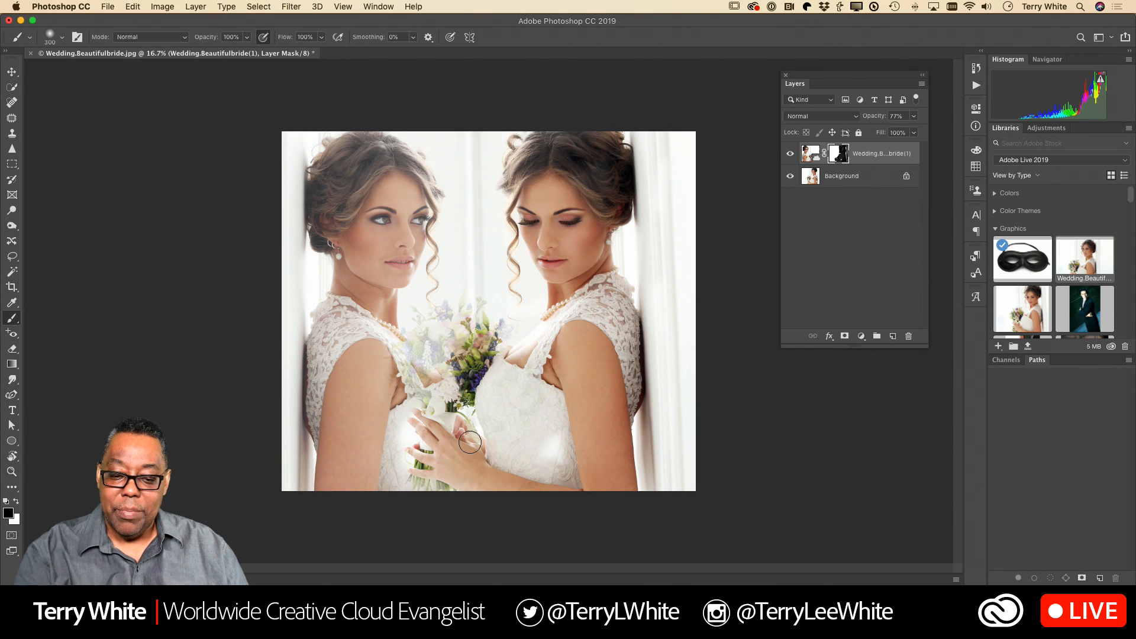
pyautogui.moveTo(422, 318)
pyautogui.mouseDown()
pyautogui.moveTo(430, 358)
pyautogui.moveTo(441, 337)
pyautogui.moveTo(449, 378)
pyautogui.moveTo(430, 364)
pyautogui.moveTo(466, 408)
pyautogui.moveTo(471, 441)
pyautogui.mouseUp()
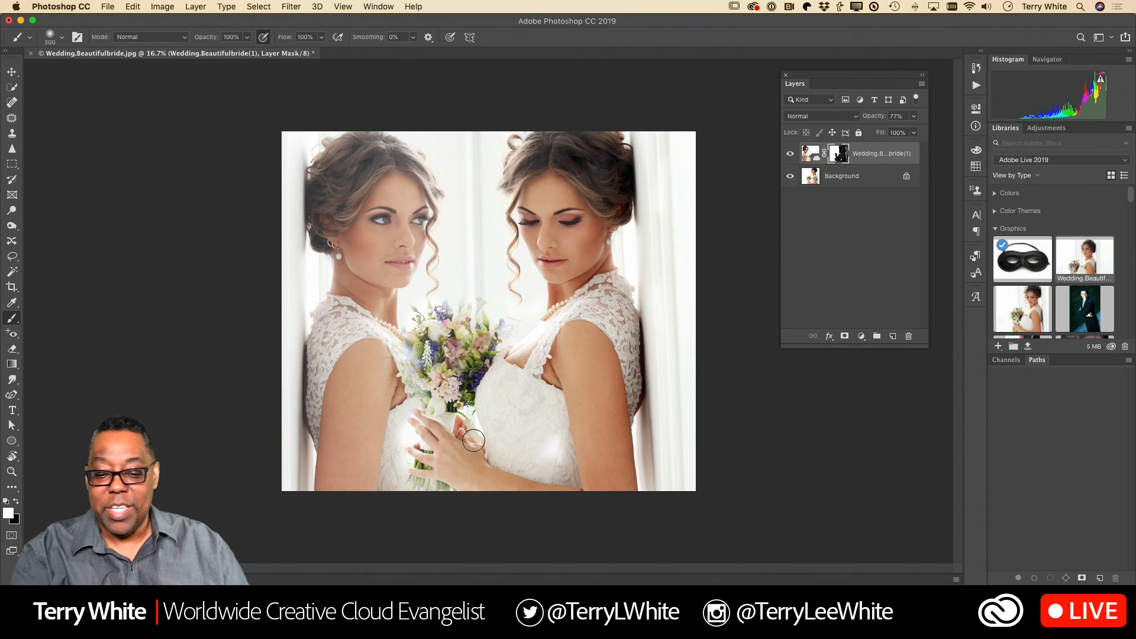
# - Paint white on the mask to restore the top layer's bouquet and hands, and repaint black to hide them again
pyautogui.moveTo(474, 441)
pyautogui.mouseDown()
pyautogui.moveTo(503, 330)
pyautogui.moveTo(486, 402)
pyautogui.moveTo(500, 391)
pyautogui.moveTo(477, 399)
pyautogui.moveTo(485, 405)
pyautogui.moveTo(470, 399)
pyautogui.moveTo(475, 409)
pyautogui.moveTo(498, 403)
pyautogui.moveTo(511, 436)
pyautogui.moveTo(529, 424)
pyautogui.moveTo(555, 464)
pyautogui.moveTo(550, 449)
pyautogui.moveTo(495, 478)
pyautogui.moveTo(527, 458)
pyautogui.moveTo(573, 470)
pyautogui.moveTo(585, 521)
pyautogui.mouseUp()
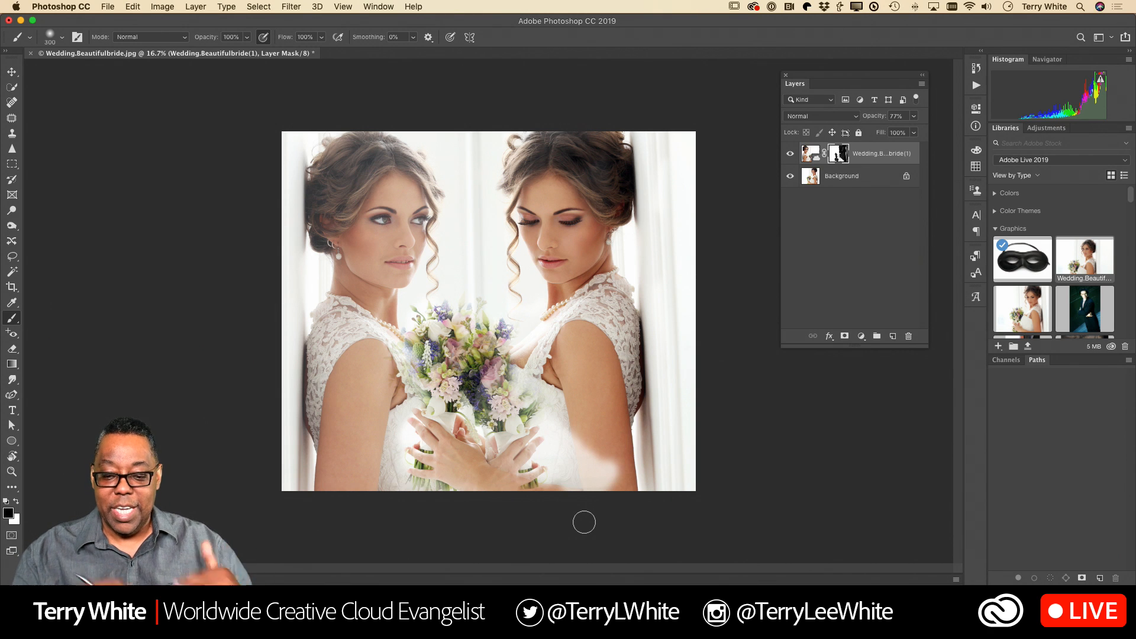
pyautogui.moveTo(584, 522)
pyautogui.mouseDown()
pyautogui.moveTo(601, 481)
pyautogui.moveTo(555, 469)
pyautogui.moveTo(546, 437)
pyautogui.moveTo(517, 456)
pyautogui.moveTo(531, 431)
pyautogui.moveTo(490, 481)
pyautogui.moveTo(537, 471)
pyautogui.moveTo(530, 488)
pyautogui.moveTo(541, 451)
pyautogui.moveTo(492, 448)
pyautogui.moveTo(521, 401)
pyautogui.moveTo(524, 413)
pyautogui.moveTo(546, 404)
pyautogui.moveTo(494, 438)
pyautogui.moveTo(522, 390)
pyautogui.moveTo(510, 376)
pyautogui.moveTo(482, 396)
pyautogui.moveTo(494, 368)
pyautogui.moveTo(476, 423)
pyautogui.moveTo(500, 401)
pyautogui.moveTo(503, 370)
pyautogui.moveTo(486, 361)
pyautogui.moveTo(548, 298)
pyautogui.mouseUp()
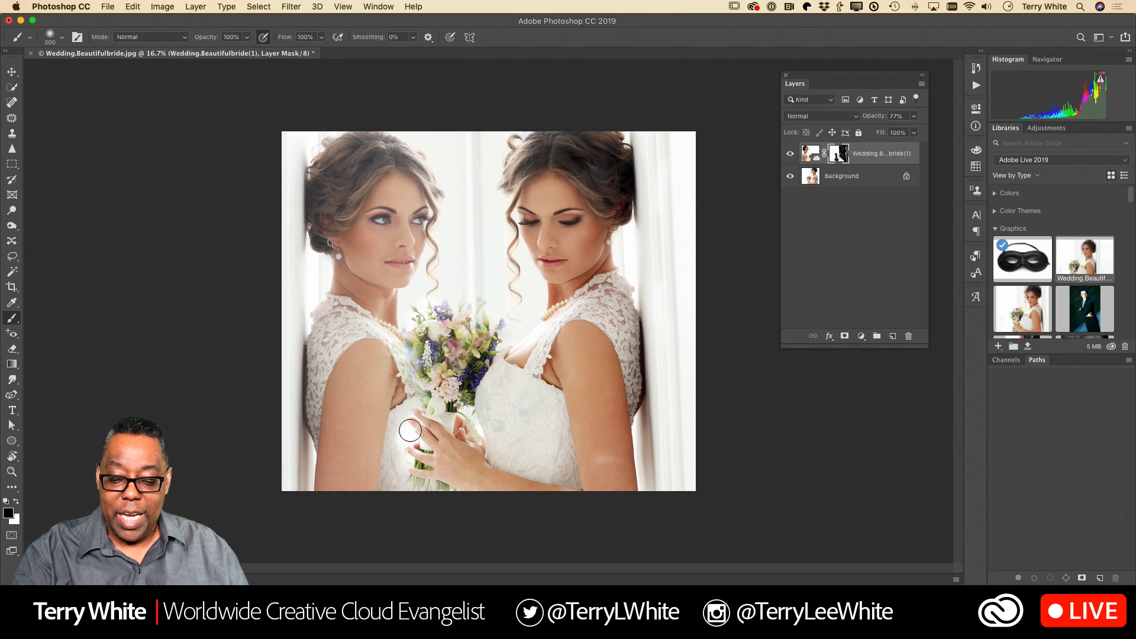
pyautogui.moveTo(401, 436)
pyautogui.mouseDown()
pyautogui.moveTo(379, 488)
pyautogui.moveTo(421, 489)
pyautogui.mouseUp()
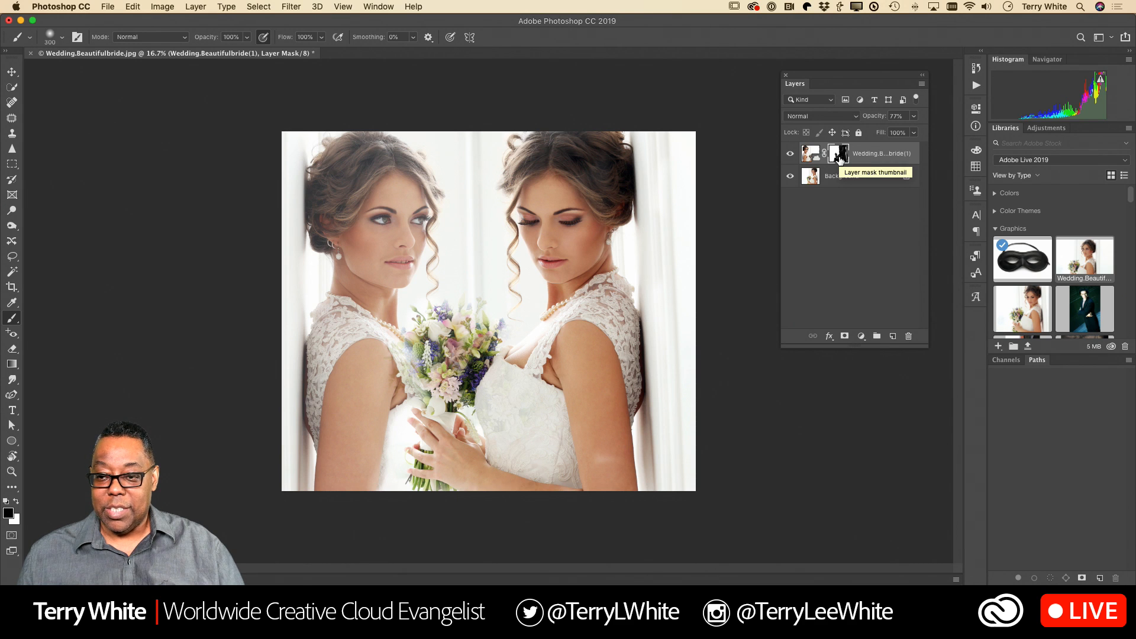
# - Compare the image with the mask disabled and enabled, and paint black over the missed areas in the mask-only view
pyautogui.keyDown('shift'); pyautogui.click(839, 160); pyautogui.keyUp('shift')
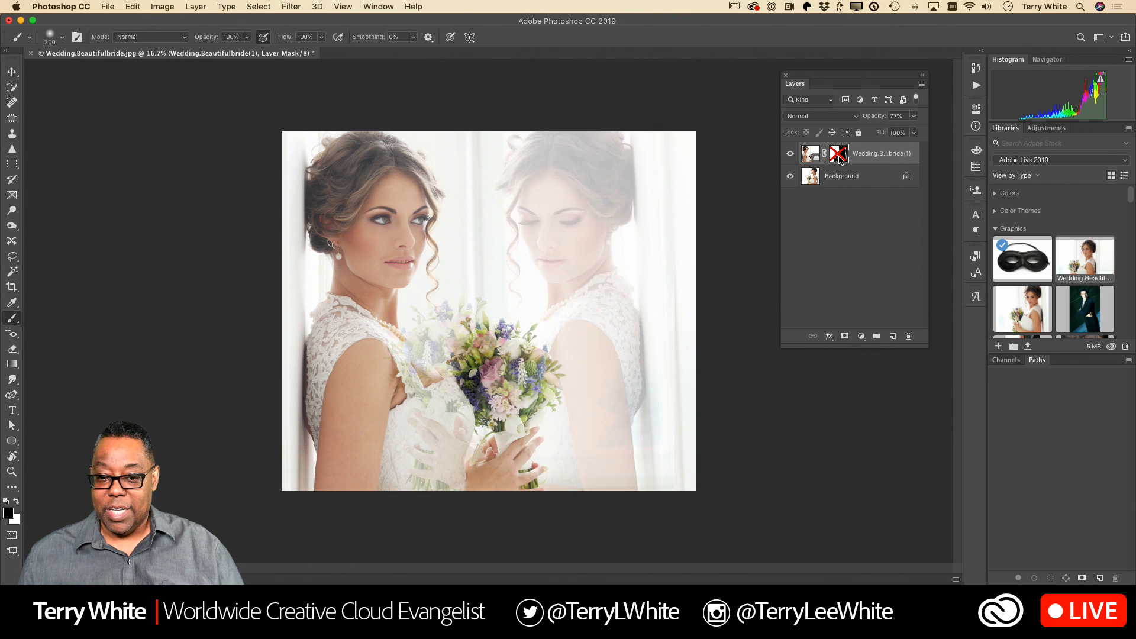
pyautogui.keyDown('shift'); pyautogui.click(840, 159); pyautogui.keyUp('shift')
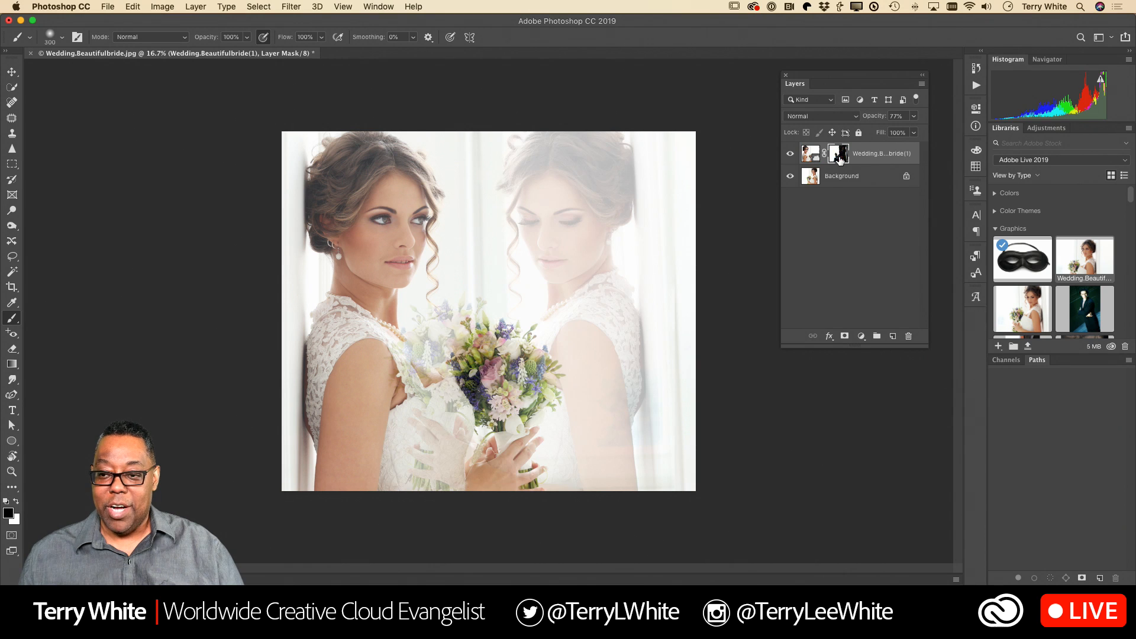
pyautogui.keyDown('alt'); pyautogui.click(839, 160); pyautogui.keyUp('alt')
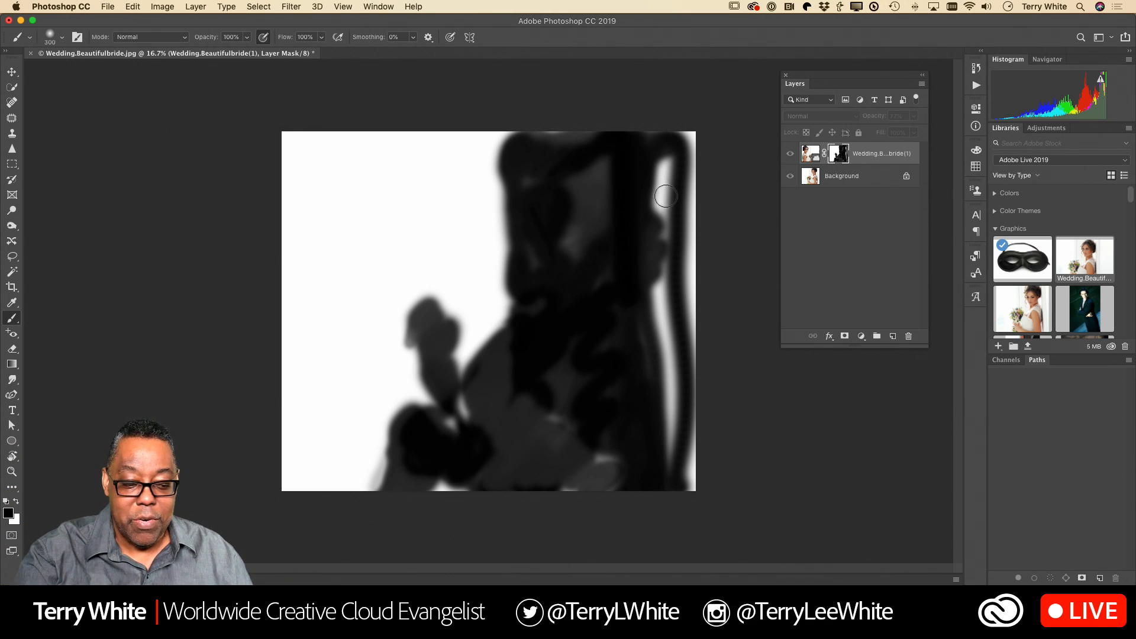
pyautogui.moveTo(665, 196)
pyautogui.mouseDown()
pyautogui.moveTo(662, 168)
pyautogui.moveTo(662, 355)
pyautogui.moveTo(662, 332)
pyautogui.moveTo(673, 460)
pyautogui.moveTo(676, 411)
pyautogui.moveTo(677, 472)
pyautogui.moveTo(693, 461)
pyautogui.moveTo(693, 481)
pyautogui.moveTo(687, 148)
pyautogui.moveTo(681, 140)
pyautogui.moveTo(683, 383)
pyautogui.moveTo(676, 299)
pyautogui.moveTo(661, 414)
pyautogui.moveTo(661, 170)
pyautogui.moveTo(640, 202)
pyautogui.moveTo(575, 244)
pyautogui.moveTo(590, 194)
pyautogui.moveTo(548, 125)
pyautogui.moveTo(575, 140)
pyautogui.moveTo(656, 131)
pyautogui.moveTo(689, 143)
pyautogui.moveTo(649, 211)
pyautogui.moveTo(656, 382)
pyautogui.moveTo(610, 232)
pyautogui.moveTo(586, 216)
pyautogui.moveTo(589, 199)
pyautogui.moveTo(540, 180)
pyautogui.moveTo(530, 263)
pyautogui.moveTo(563, 274)
pyautogui.moveTo(618, 390)
pyautogui.moveTo(619, 455)
pyautogui.moveTo(607, 500)
pyautogui.moveTo(605, 488)
pyautogui.moveTo(584, 491)
pyautogui.moveTo(538, 532)
pyautogui.mouseUp()
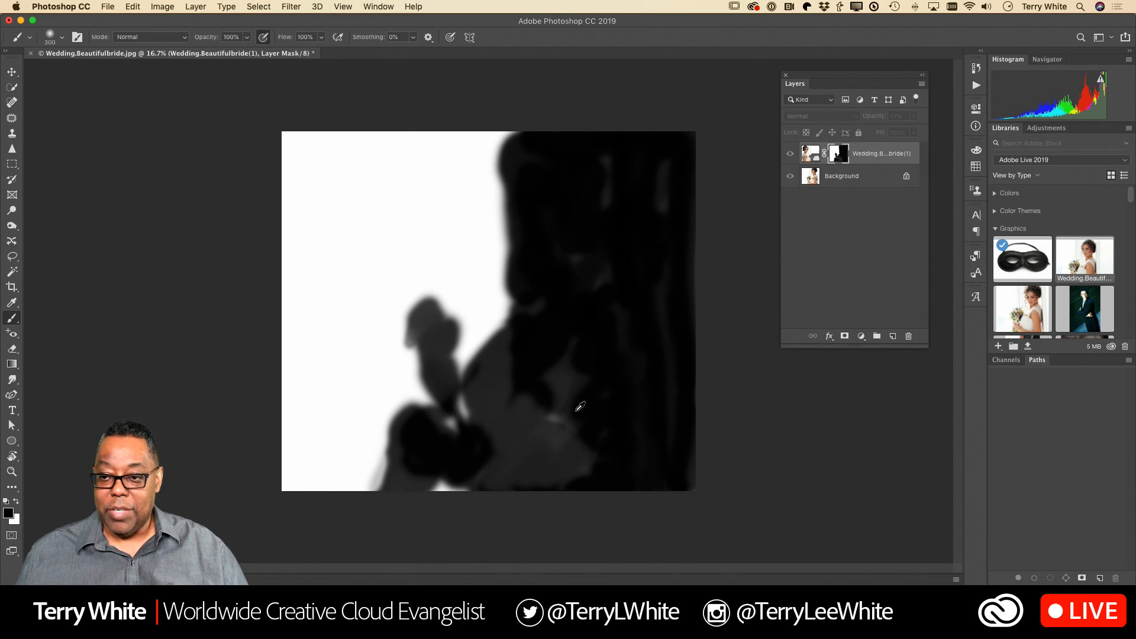
pyautogui.keyDown('alt'); pyautogui.click(842, 158); pyautogui.keyUp('alt')
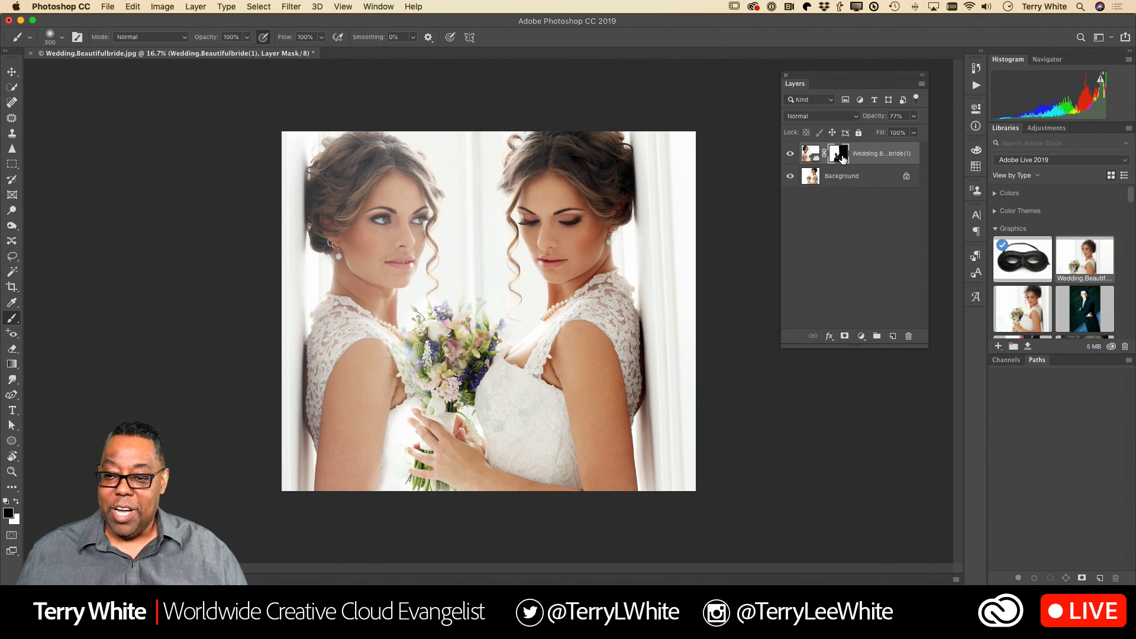
# - Inspect the touched-up mask on its own and compare the composite with the layer mask disabled and enabled
pyautogui.keyDown('alt'); pyautogui.click(842, 158); pyautogui.keyUp('alt')
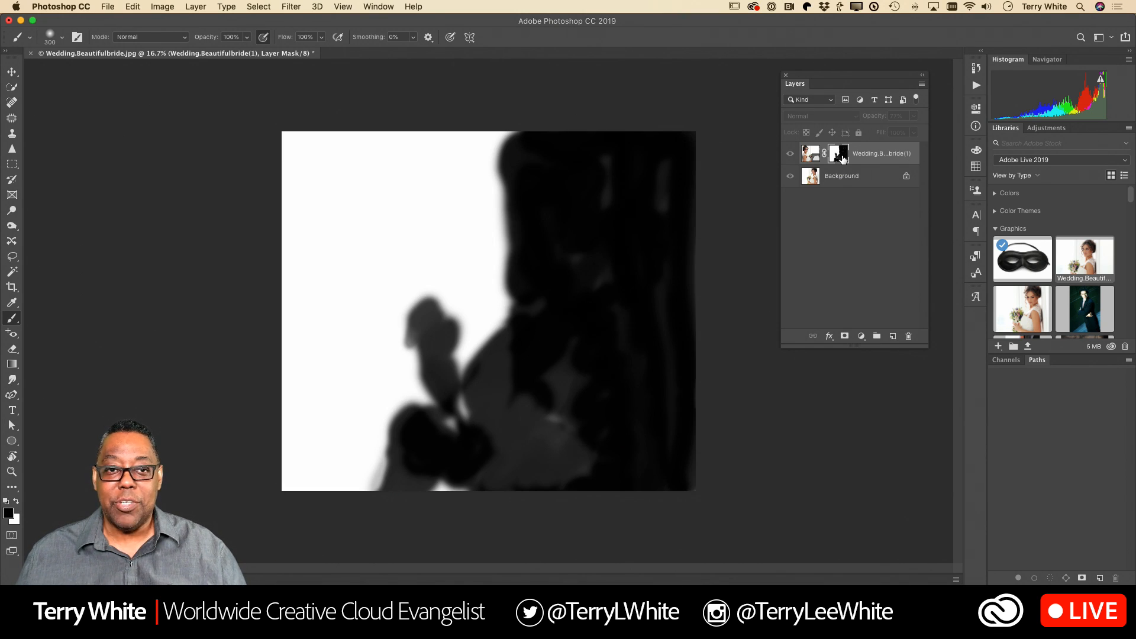
pyautogui.keyDown('alt'); pyautogui.click(842, 158); pyautogui.keyUp('alt')
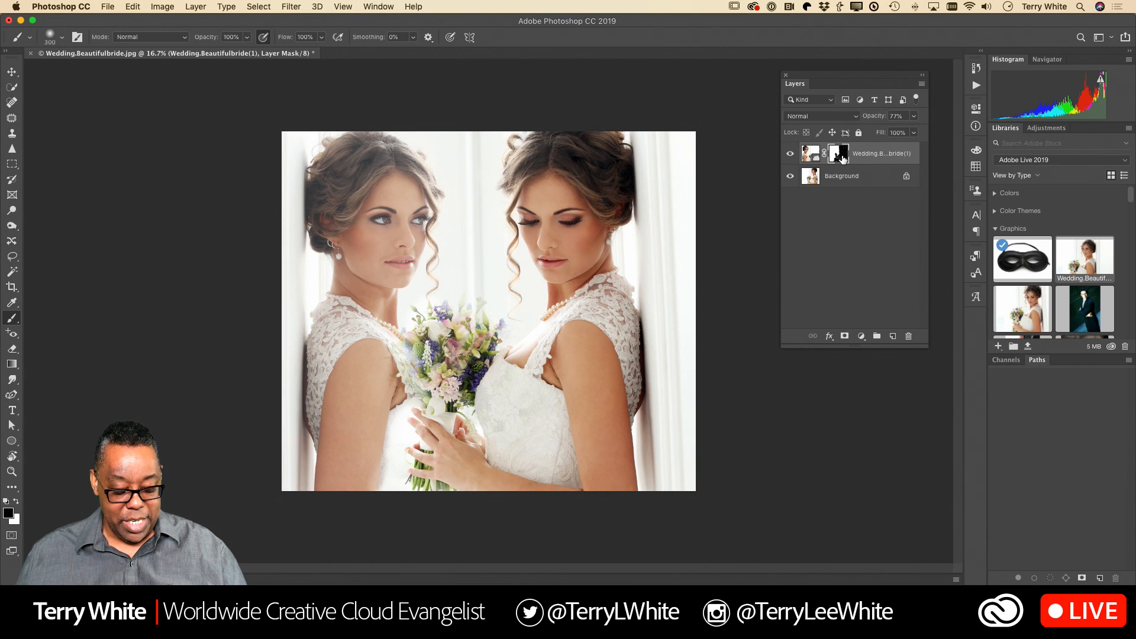
pyautogui.press('x')
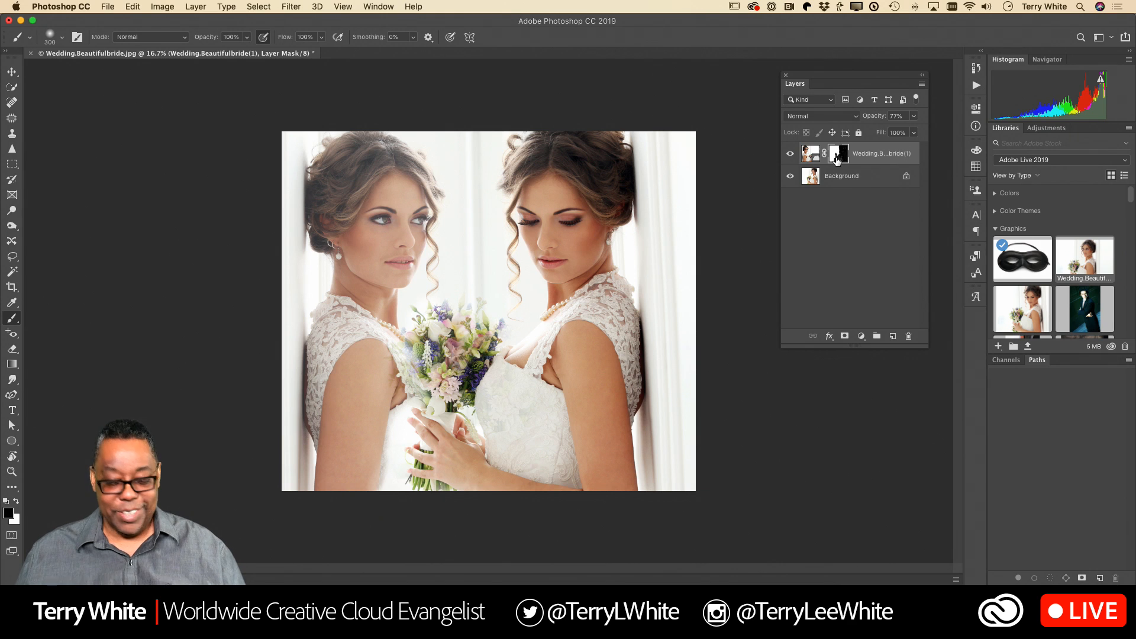
pyautogui.keyDown('shift'); pyautogui.click(836, 158); pyautogui.keyUp('shift')
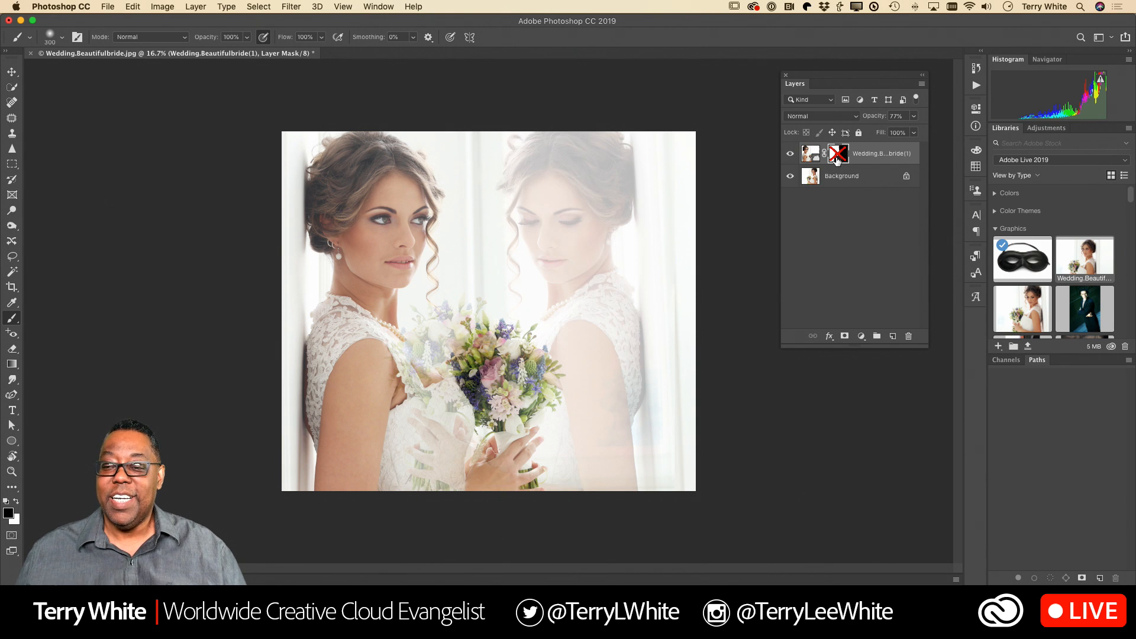
pyautogui.keyDown('shift'); pyautogui.click(836, 159); pyautogui.keyUp('shift')
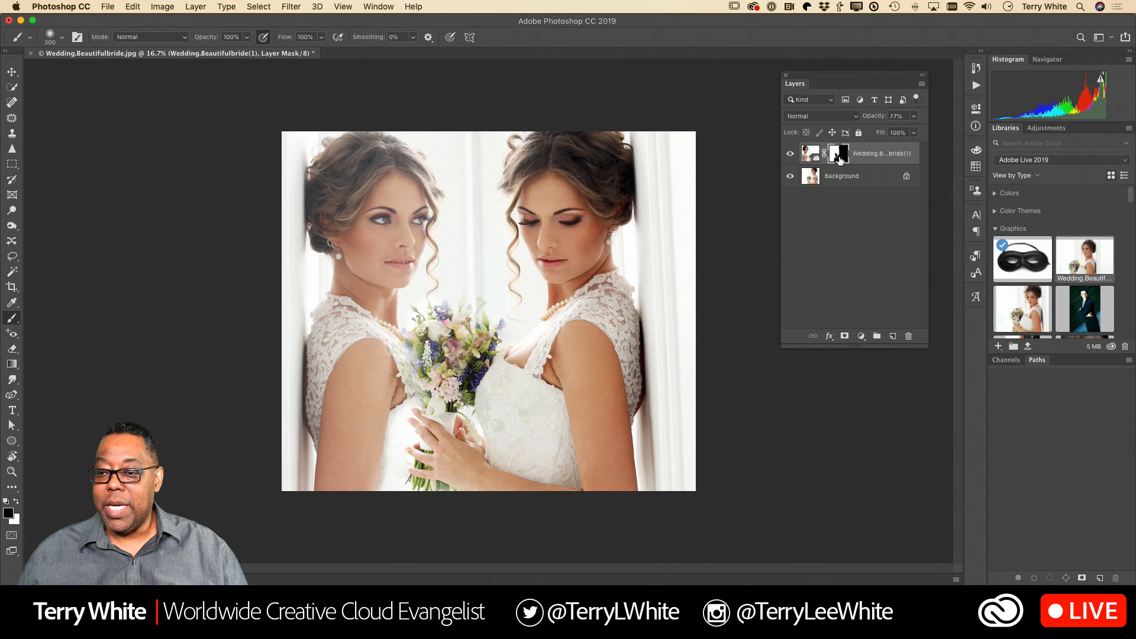
# - Delete the painted layer mask from the top bride layer and set the layer's opacity to 100%
pyautogui.rightClick(839, 158)
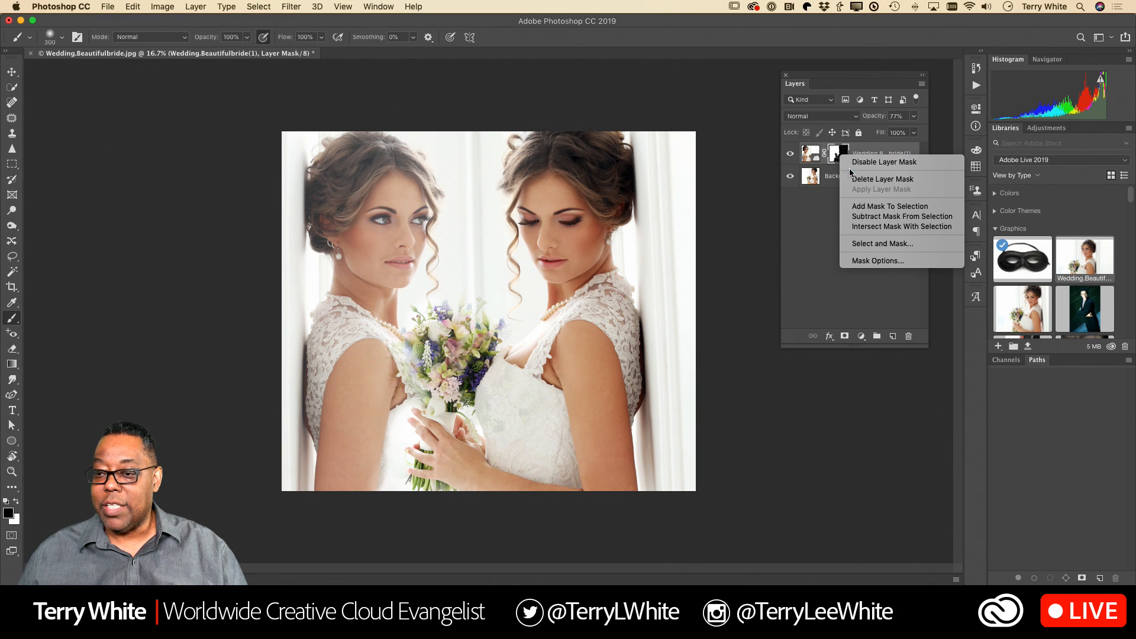
pyautogui.click(853, 180)
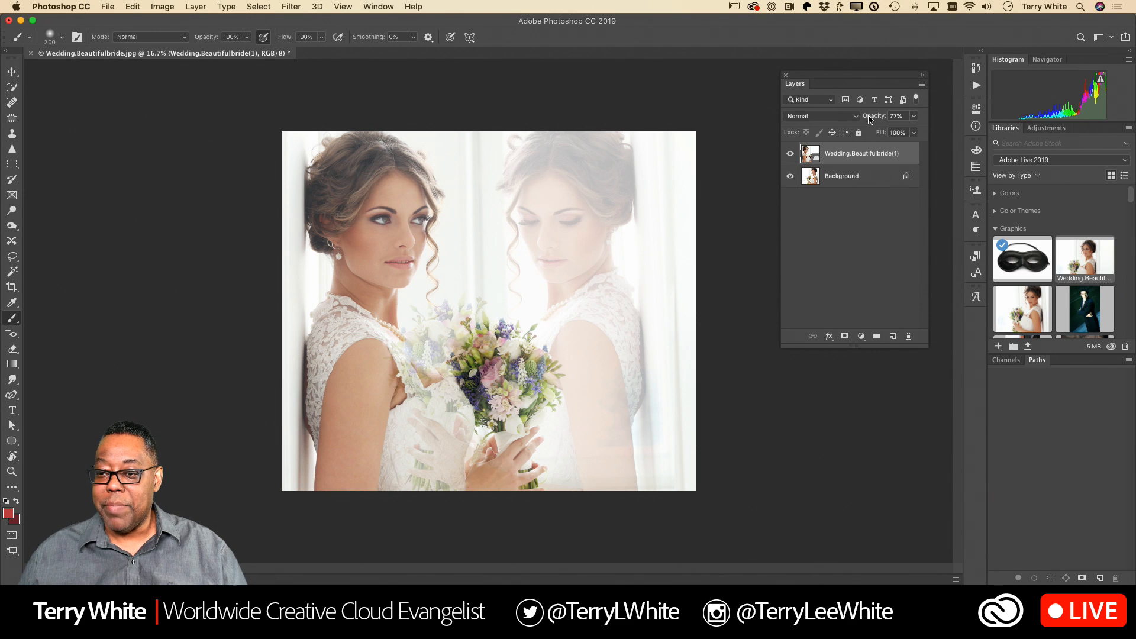
pyautogui.moveTo(868, 118); pyautogui.dragTo(926, 119)
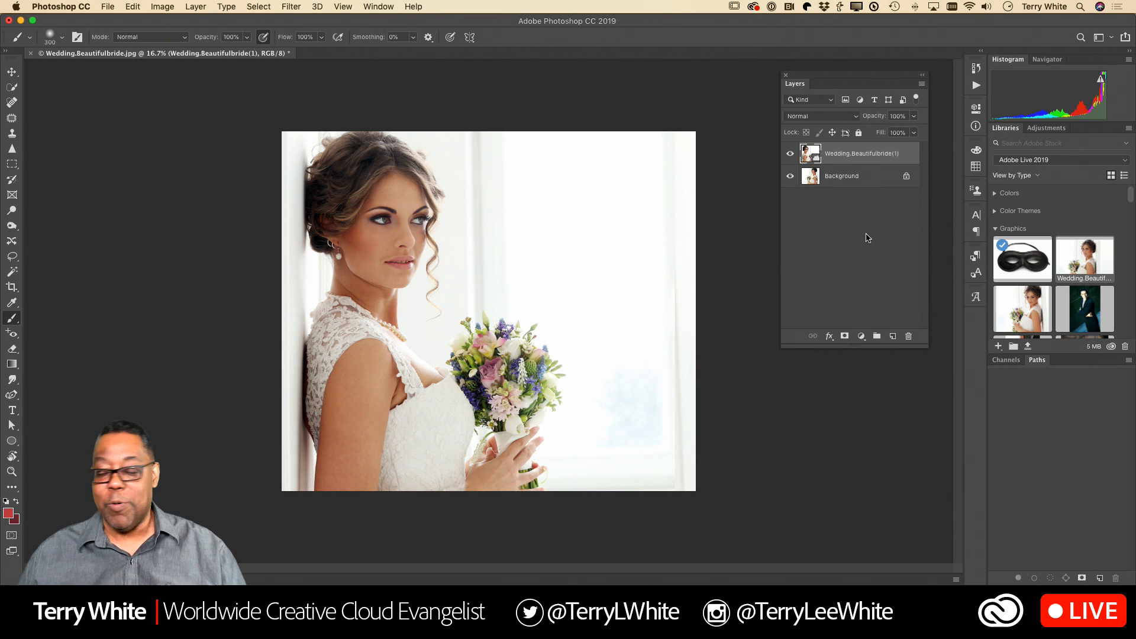
# - Add a new mask to the top bride layer and apply a black-to-white linear gradient from the photo's right edge to the left bride's face
pyautogui.click(844, 336)
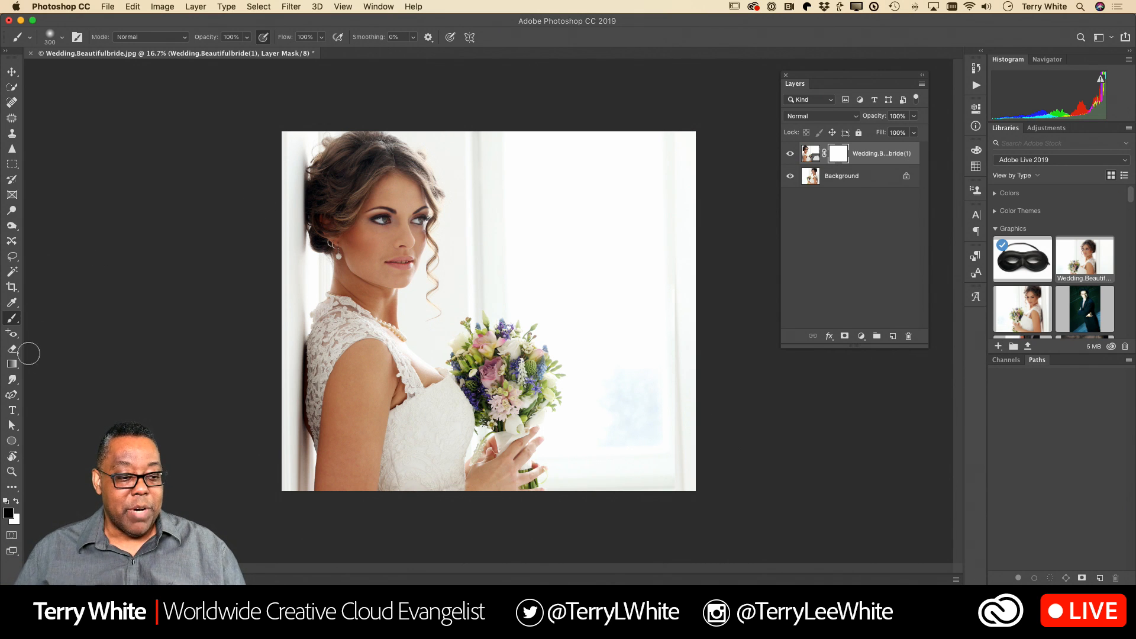
pyautogui.click(12, 364)
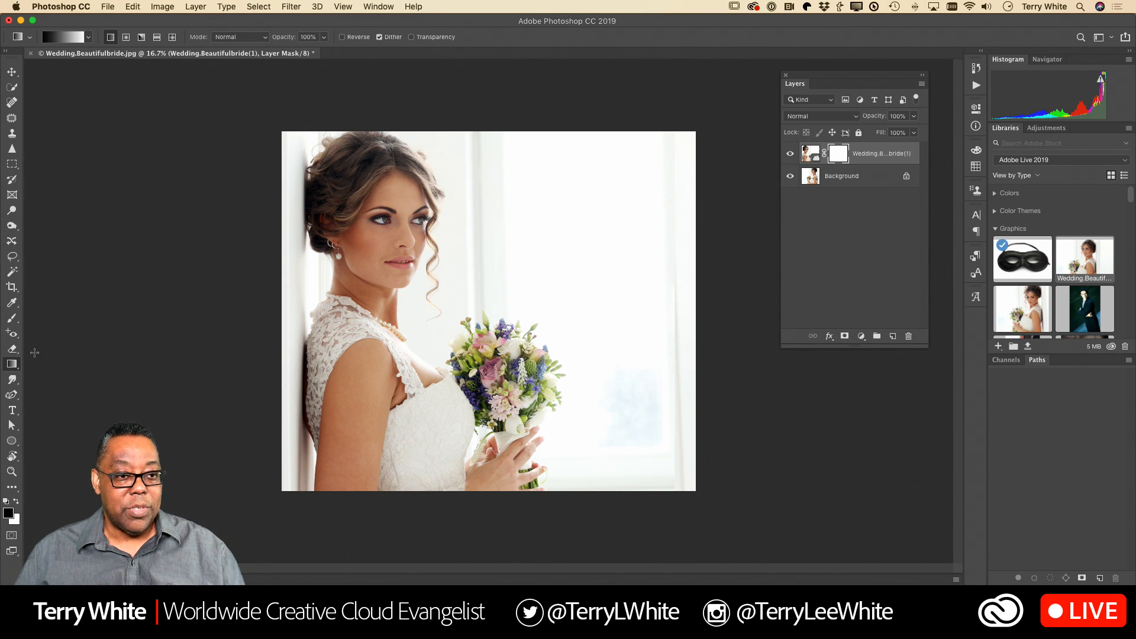
pyautogui.click(87, 37)
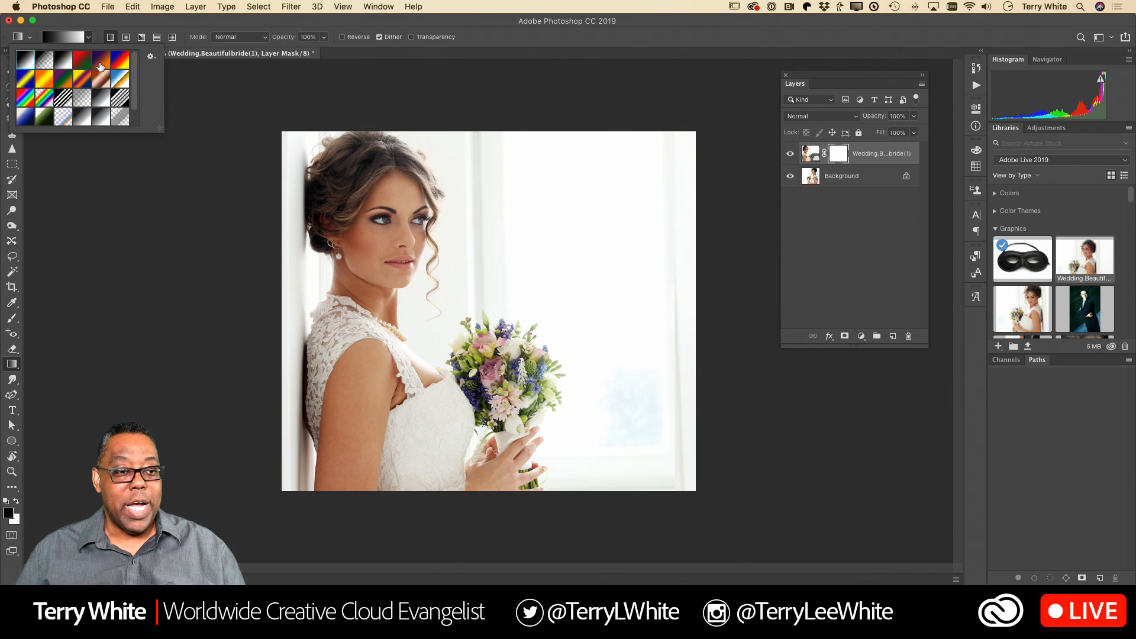
pyautogui.click(113, 32)
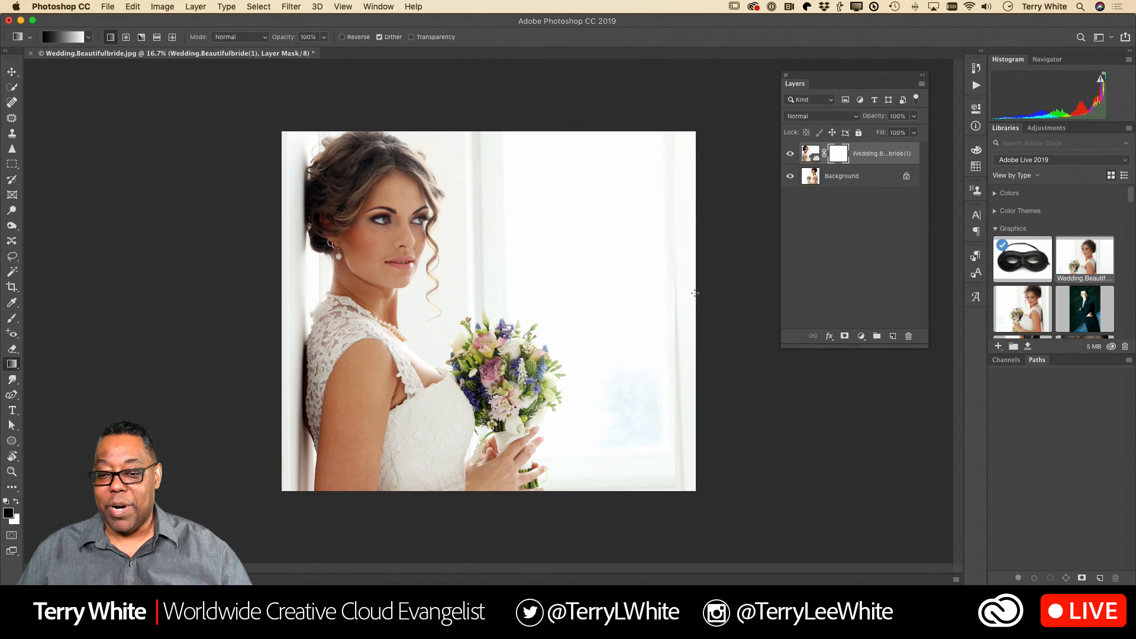
pyautogui.moveTo(695, 292); pyautogui.dragTo(388, 302)
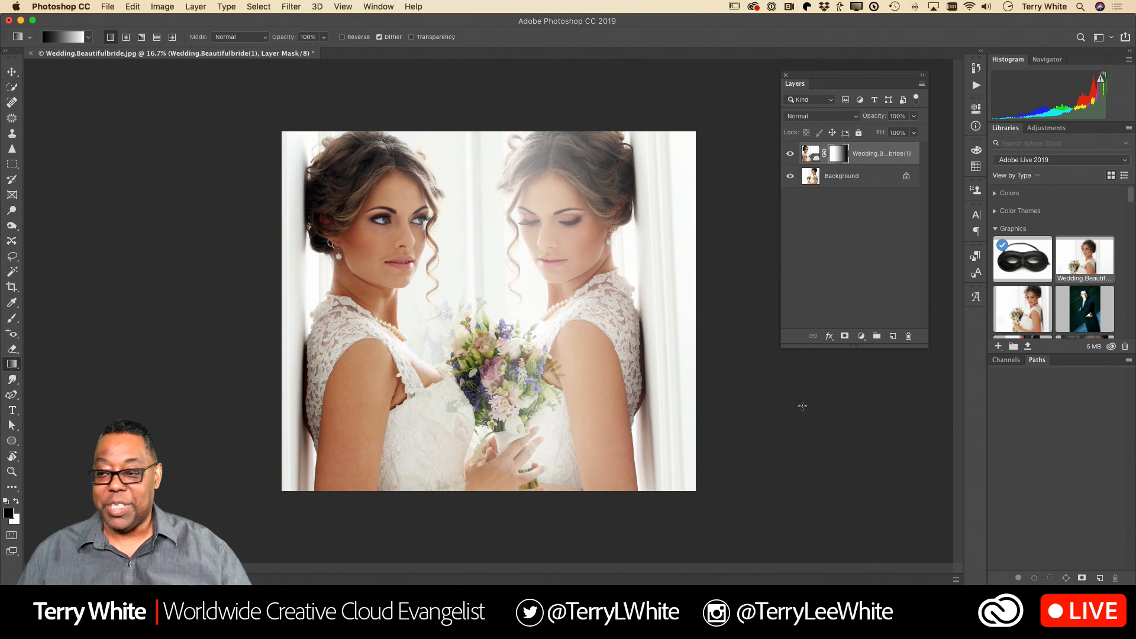
# - Inspect the gradient mask on its own and redraw the gradient wider, from the photo's right edge nearly to its left edge
pyautogui.keyDown('alt'); pyautogui.click(843, 155); pyautogui.keyUp('alt')
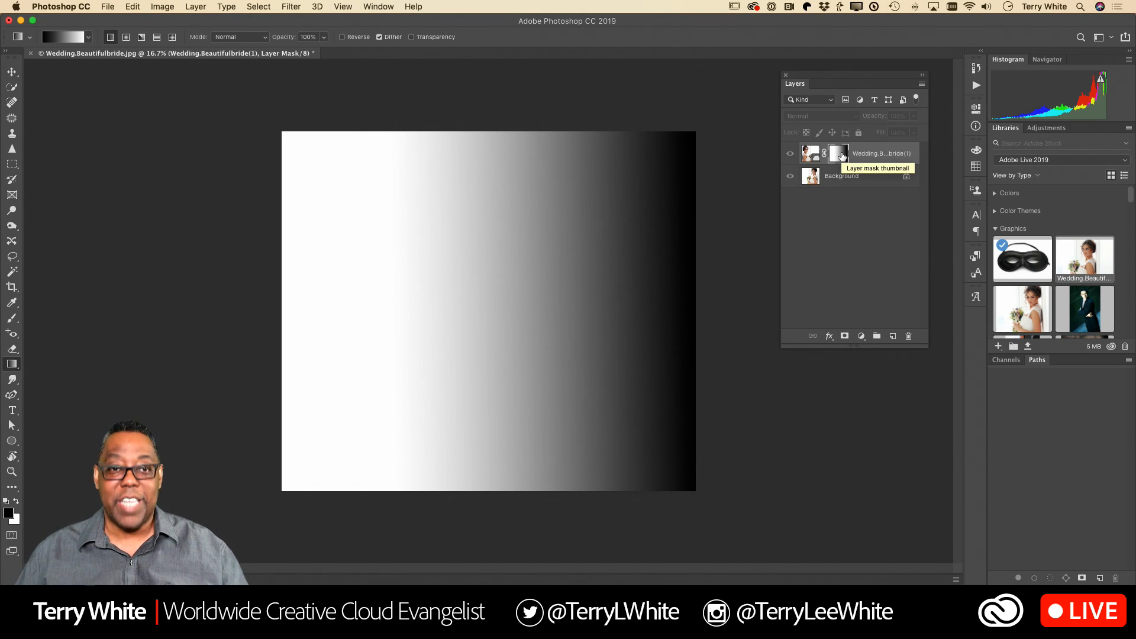
pyautogui.keyDown('alt'); pyautogui.click(842, 155); pyautogui.keyUp('alt')
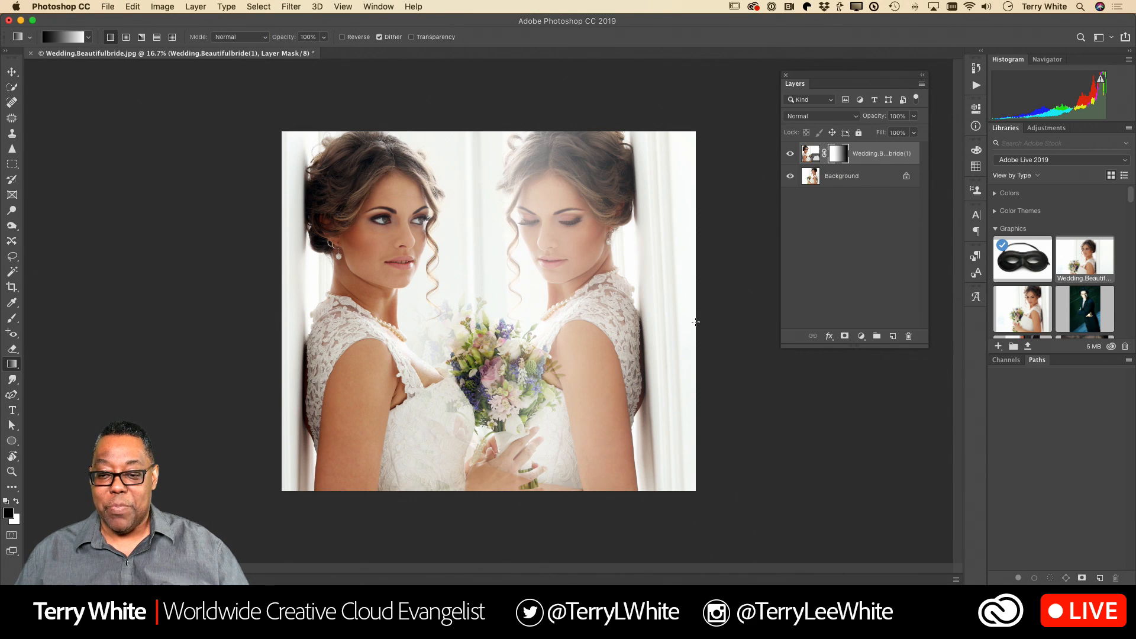
pyautogui.moveTo(695, 322); pyautogui.dragTo(312, 322)
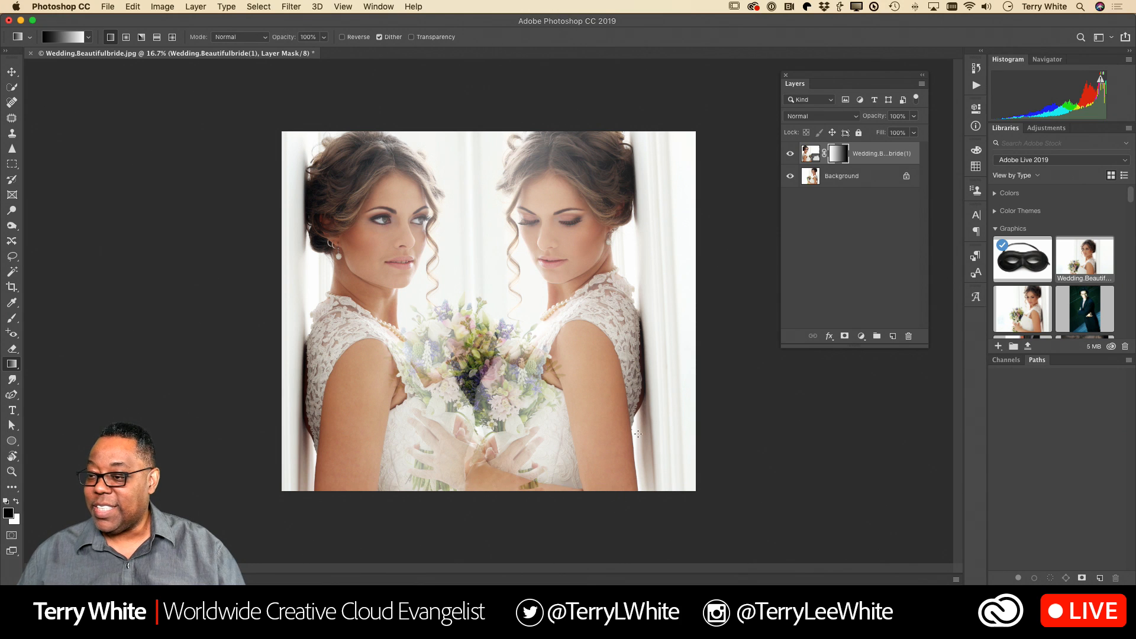
# - Hide the gradient-masked bride layer and place the groom graphic from the Adobe Live 2019 library onto the photo
pyautogui.scroll(-5, 1026, 323)
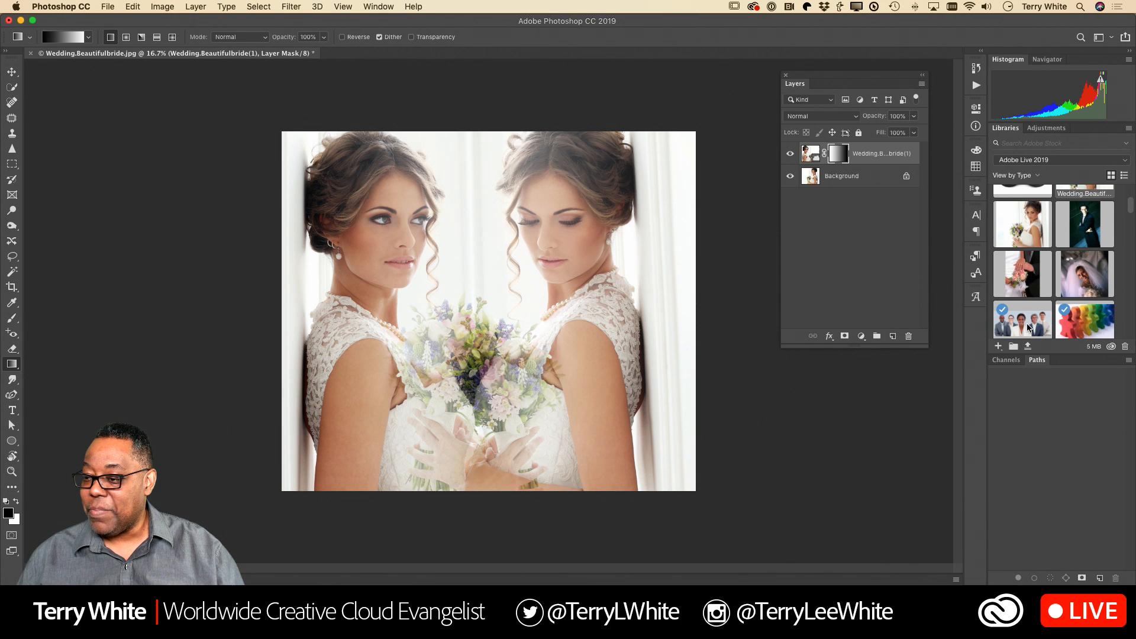
pyautogui.scroll(-2, 1028, 327)
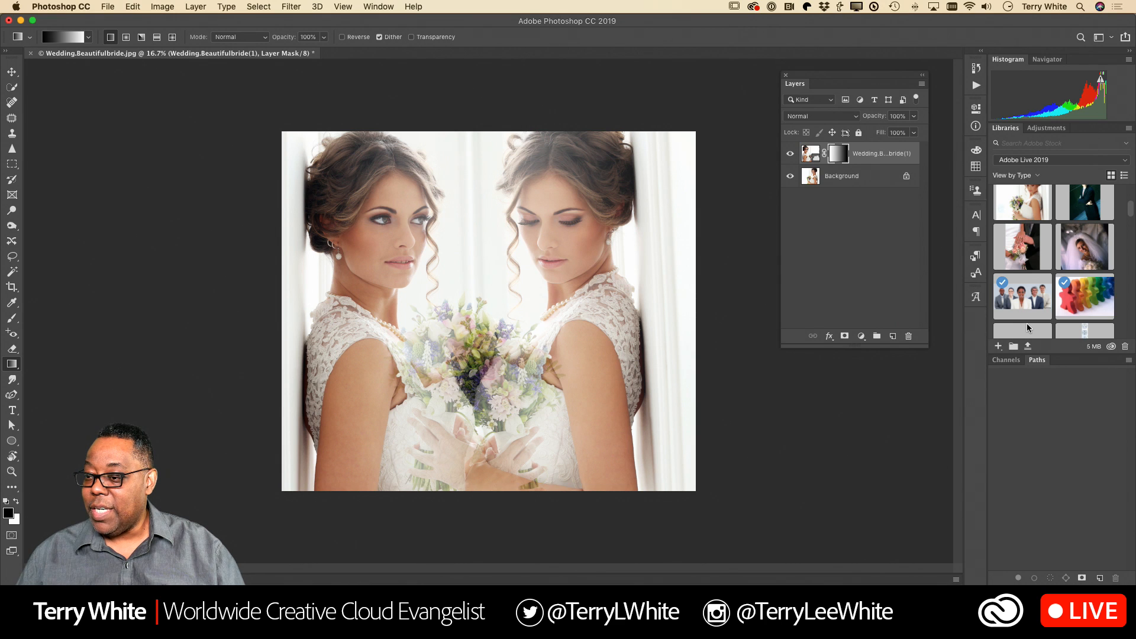
pyautogui.scroll(2, 1027, 326)
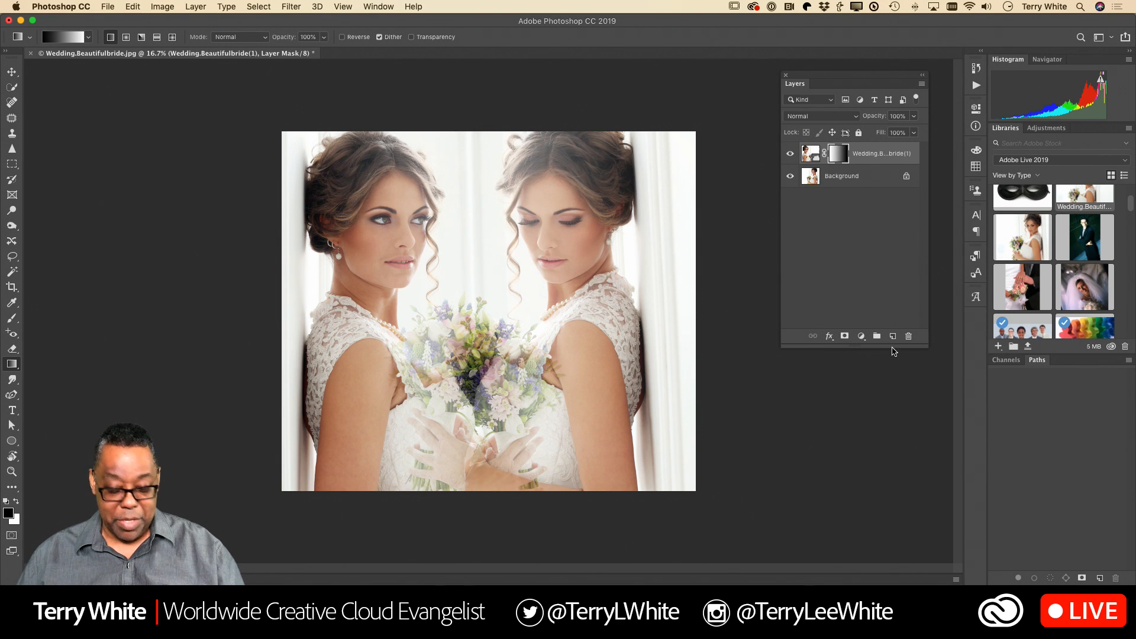
pyautogui.click(789, 153)
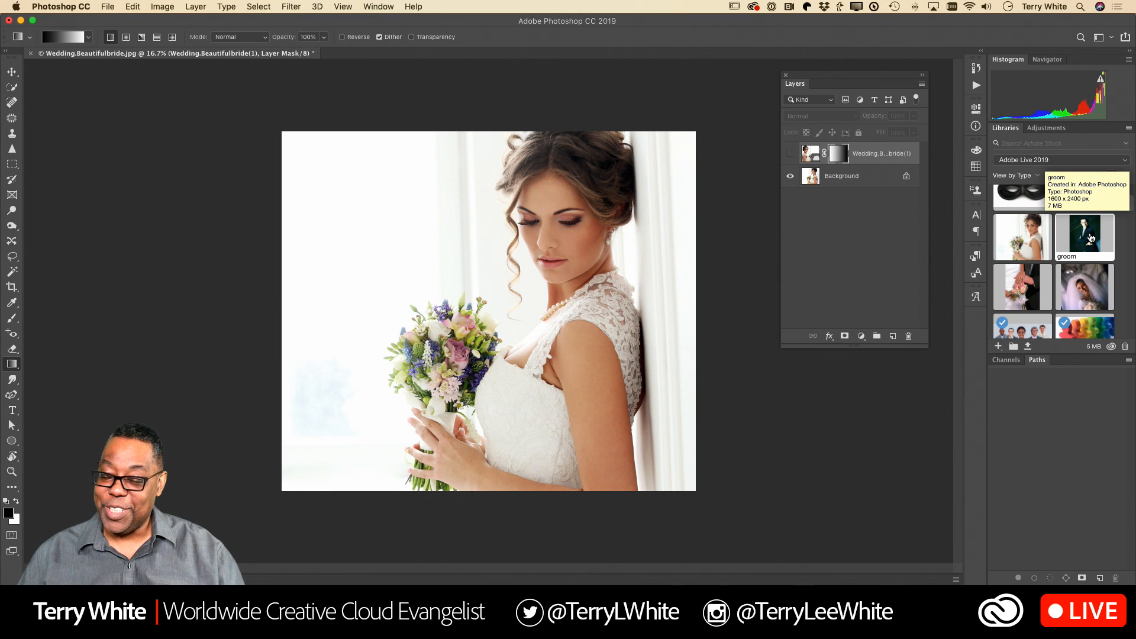
pyautogui.moveTo(1090, 237); pyautogui.dragTo(453, 328)
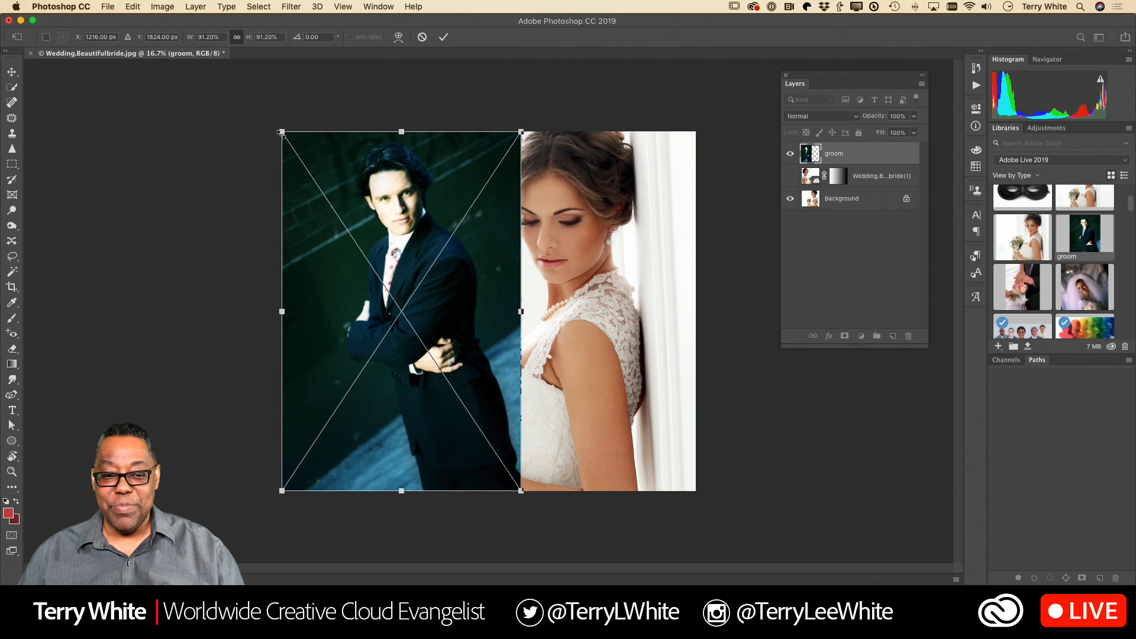
# - Scale the placed groom image to about 49%, position it in the photo's lower-right corner and commit the placement
pyautogui.moveTo(282, 132); pyautogui.dragTo(390, 301)
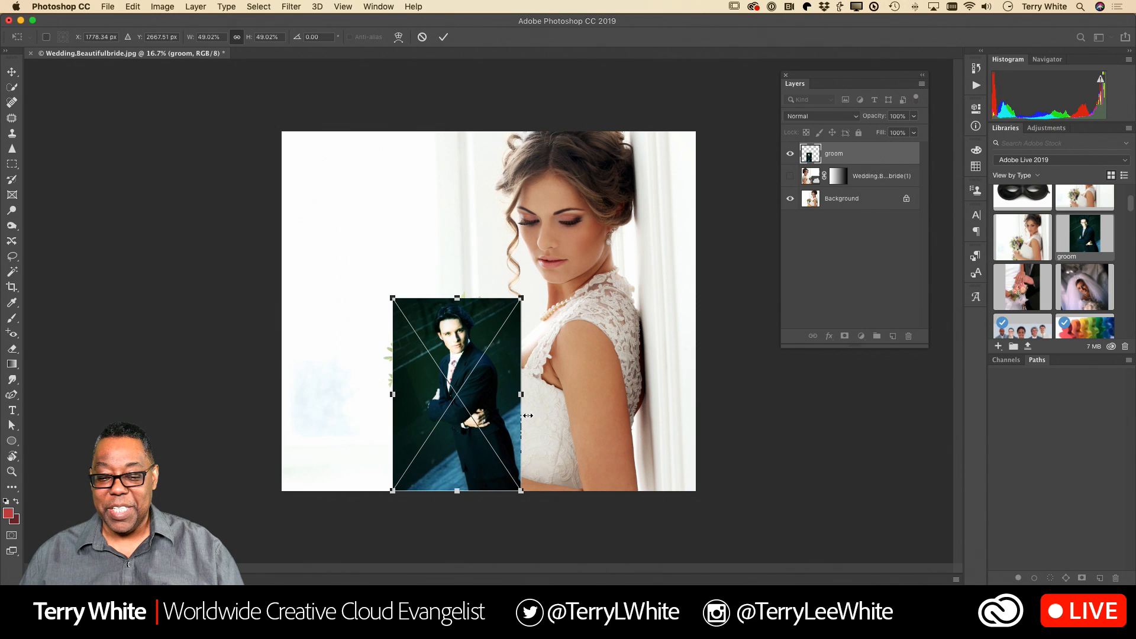
pyautogui.moveTo(497, 413); pyautogui.dragTo(669, 416)
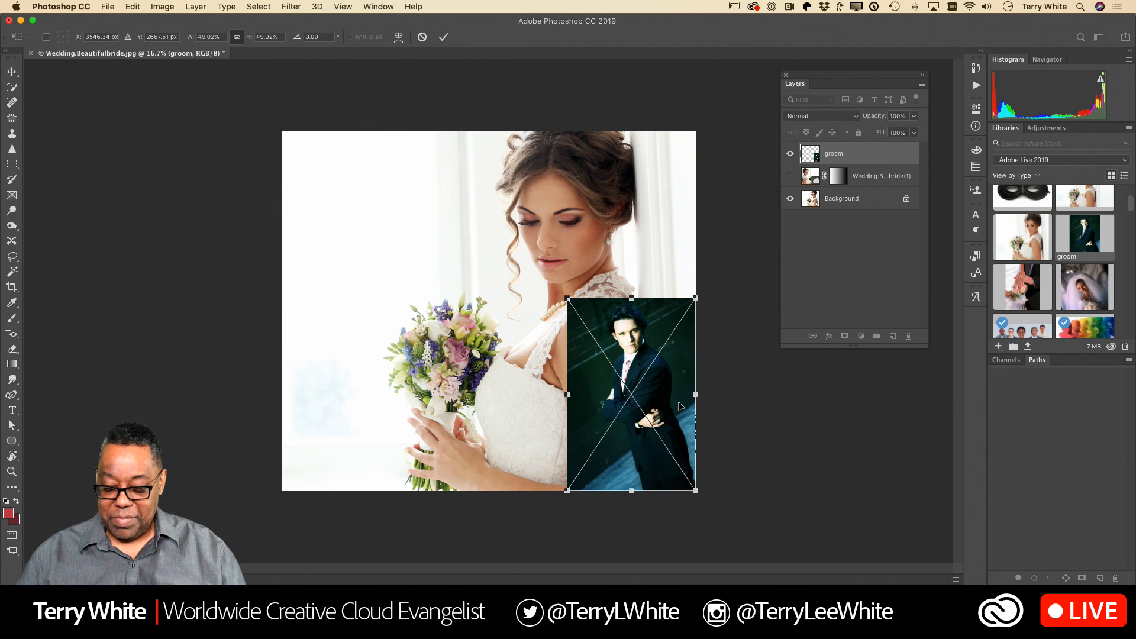
pyautogui.press('Return')
pyautogui.press('g')
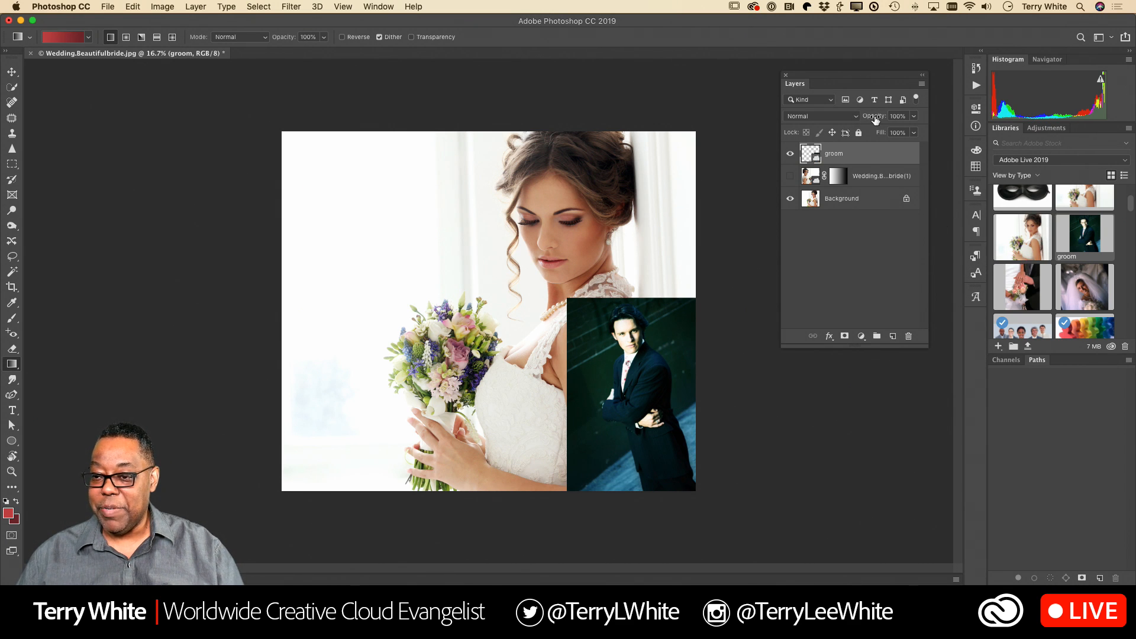
# - Try the groom layer at 70% opacity and return it to 100%
pyautogui.moveTo(874, 120); pyautogui.dragTo(856, 122)
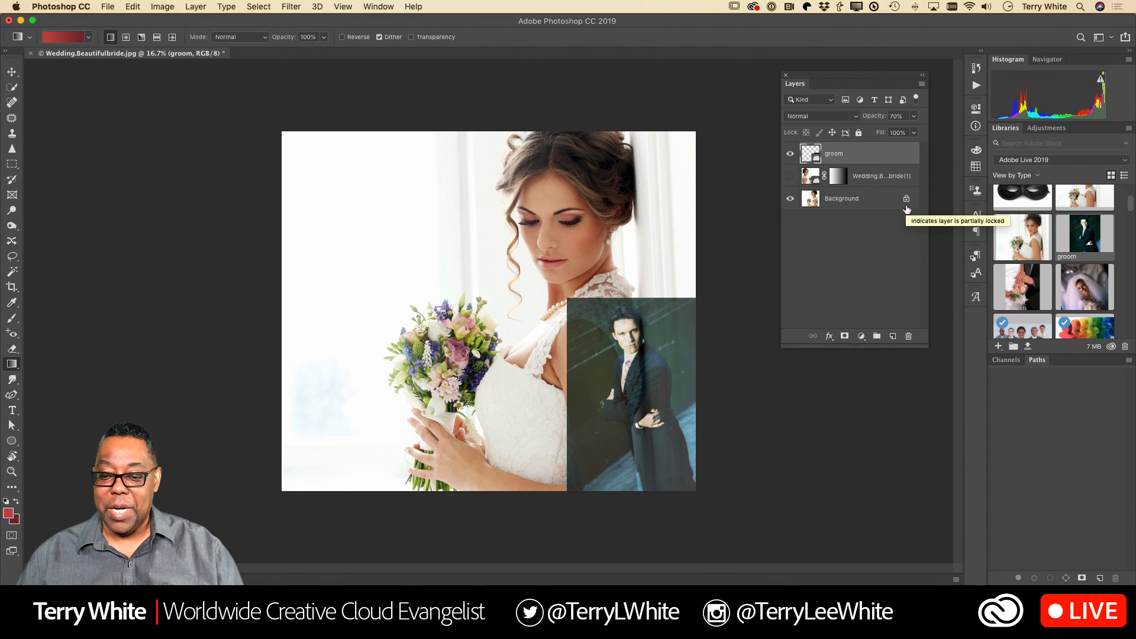
pyautogui.moveTo(870, 118); pyautogui.dragTo(900, 117)
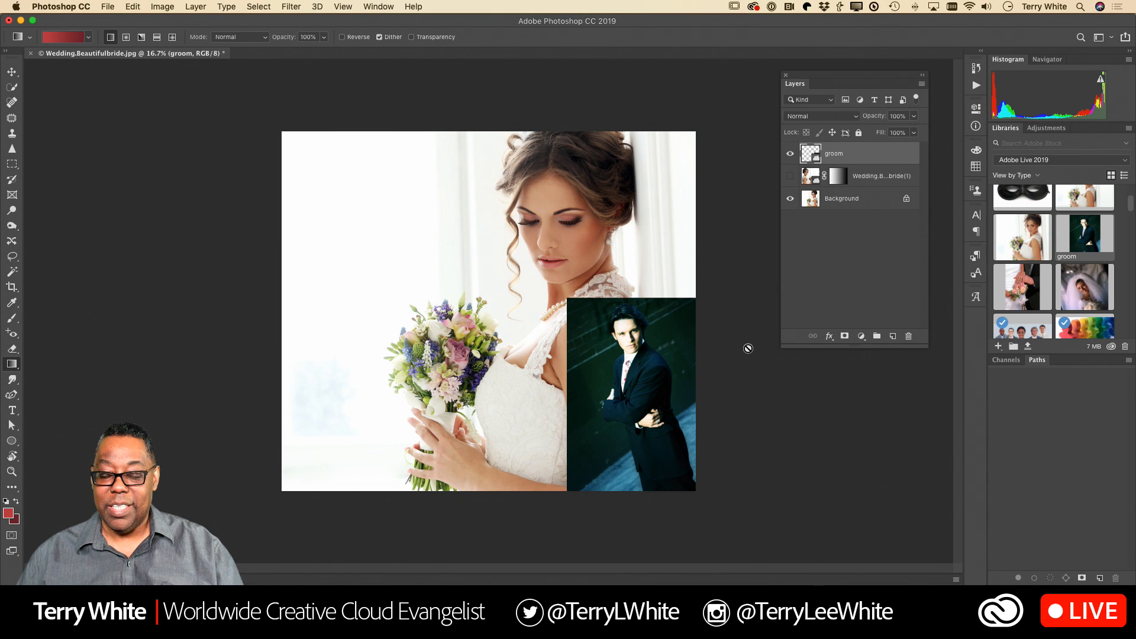
# - Add a layer mask to the groom layer and invert it to solid black
pyautogui.click(845, 337)
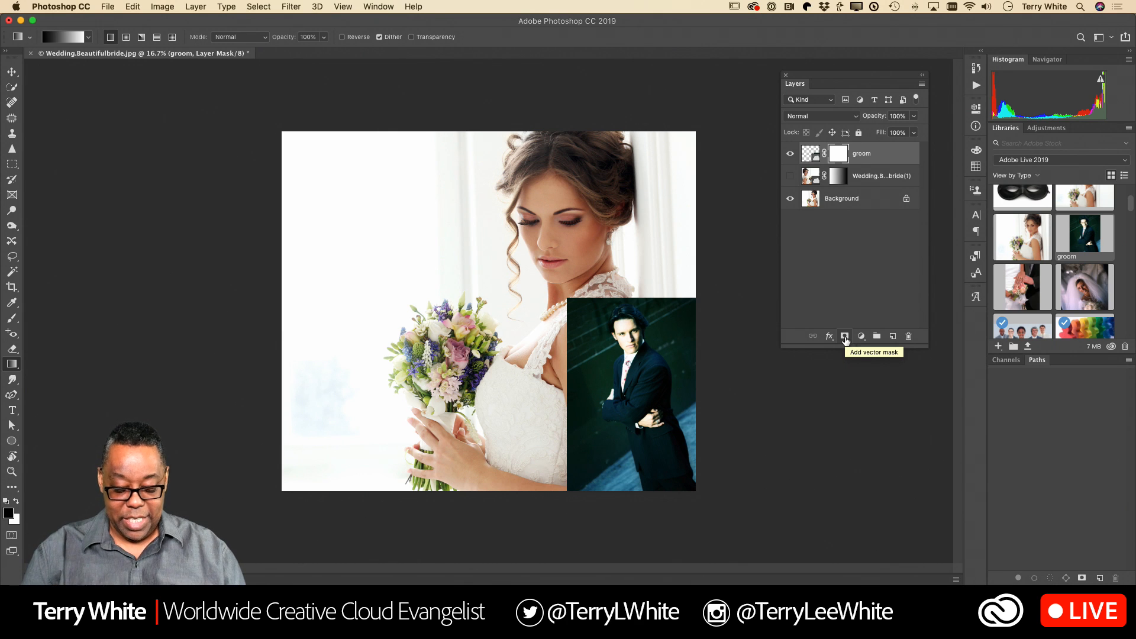
pyautogui.press('super+i')
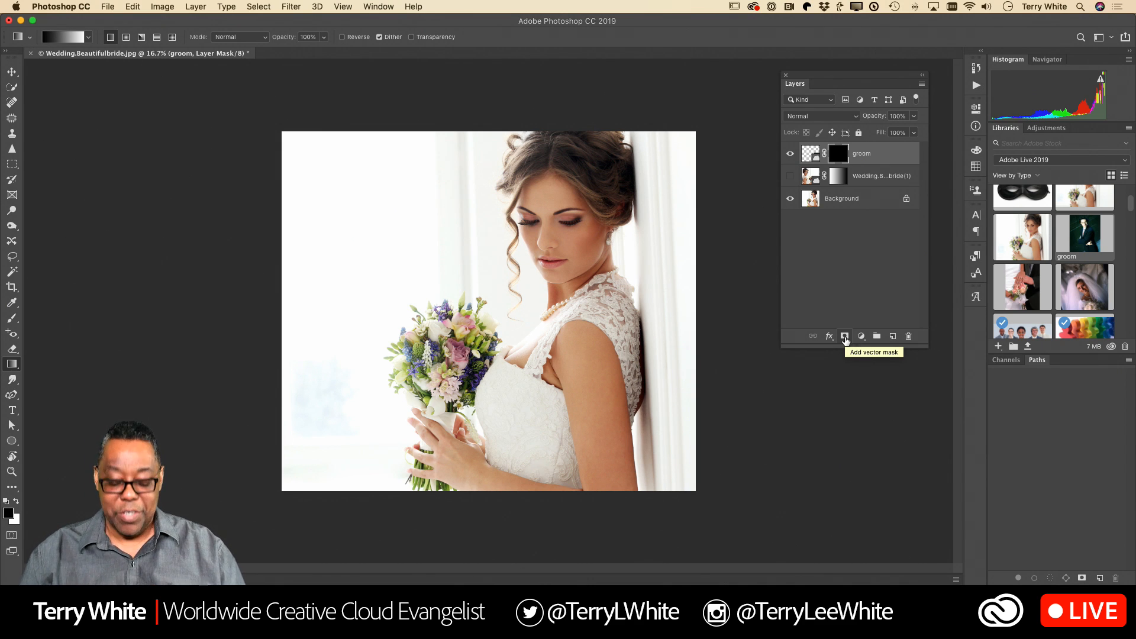
pyautogui.press('super+i')
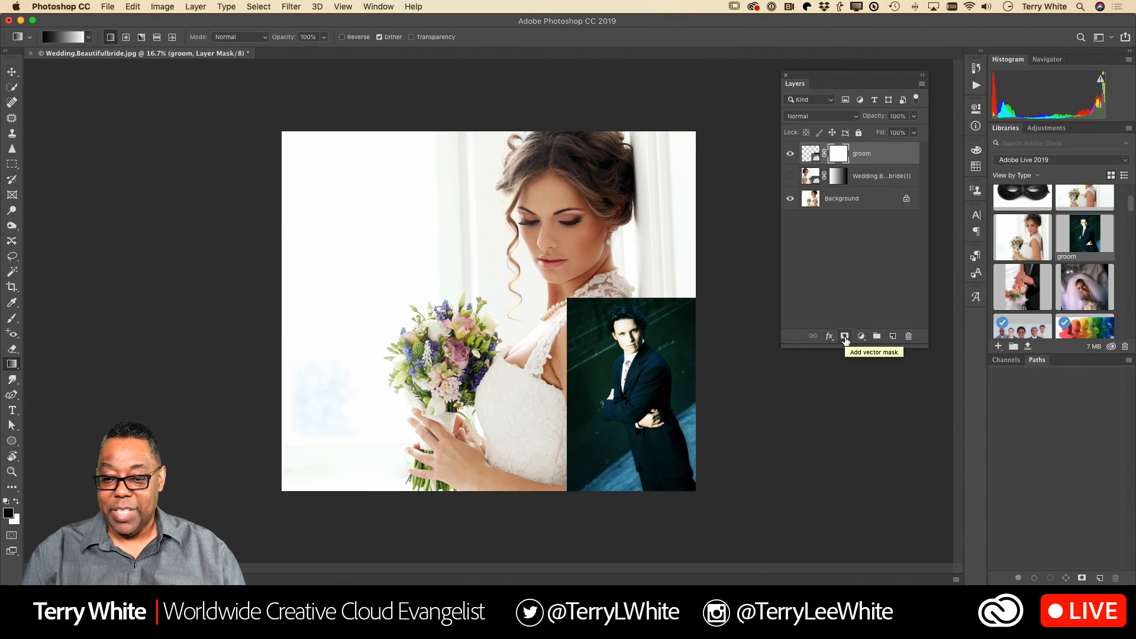
pyautogui.press('super+i')
pyautogui.press('super+i')
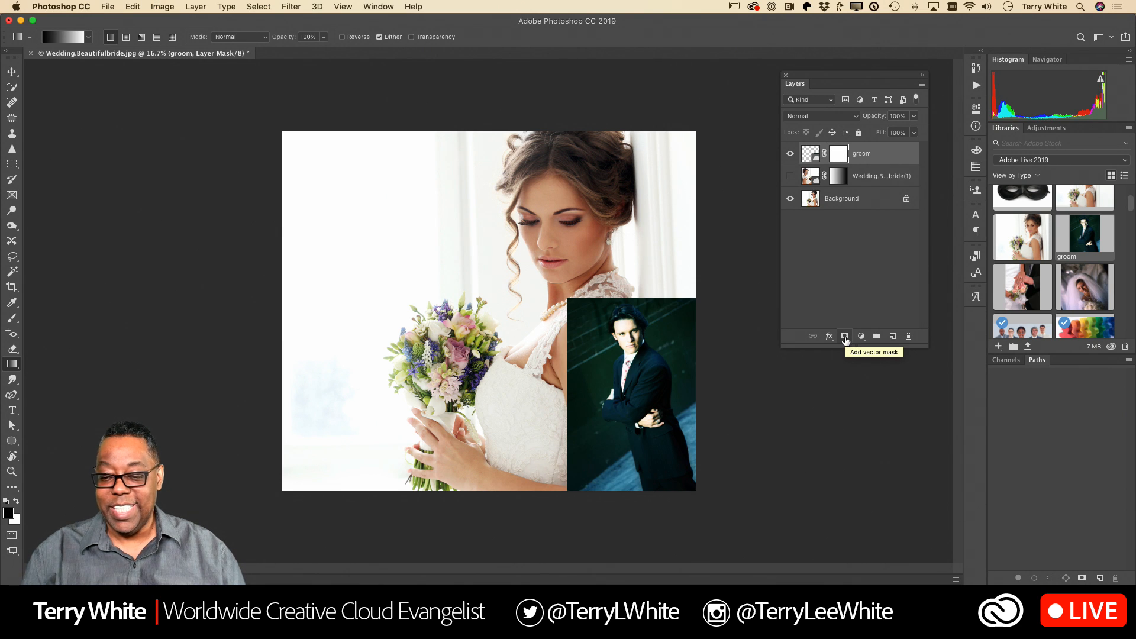
pyautogui.press('super+i')
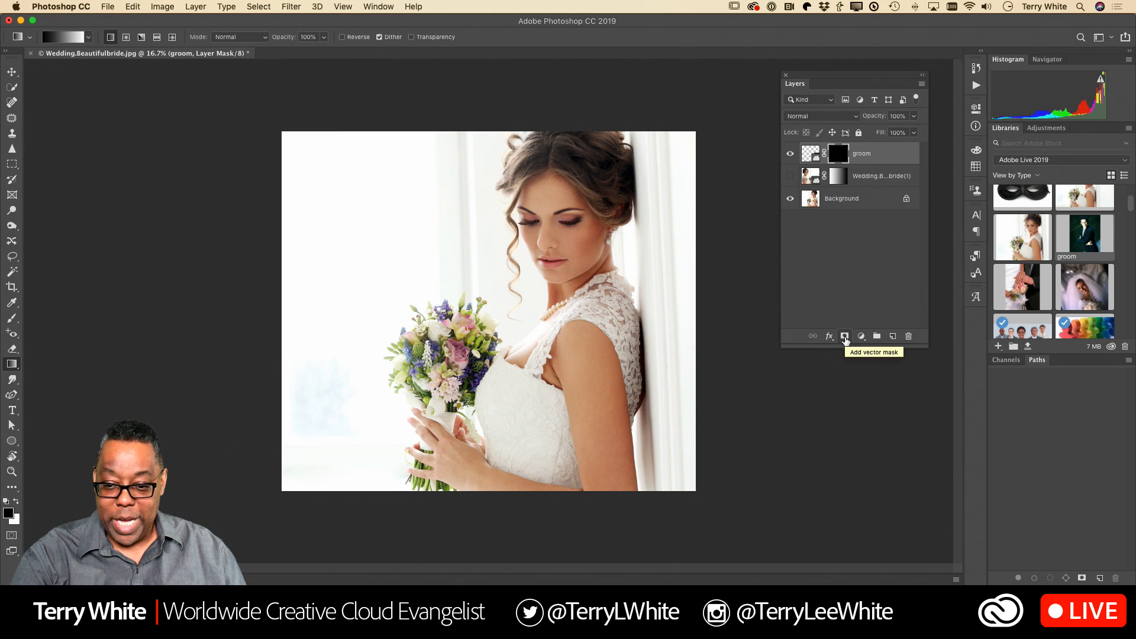
# - Paint white with a soft 300 px brush on the groom's mask over his face and upper chest
pyautogui.press('x')
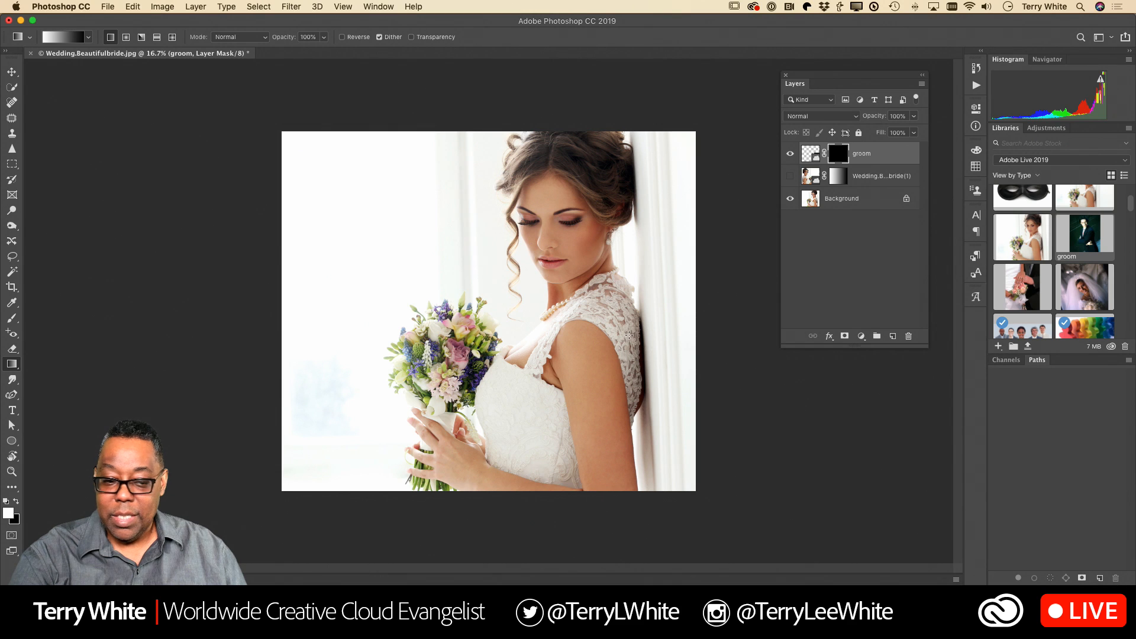
pyautogui.press('b')
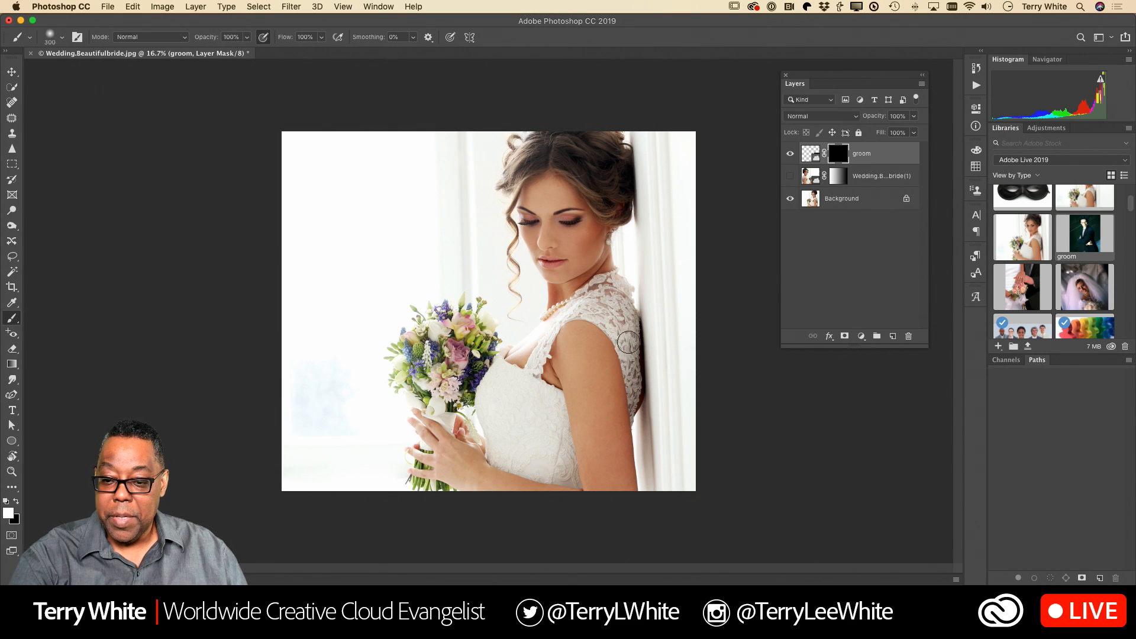
pyautogui.moveTo(632, 334)
pyautogui.mouseDown()
pyautogui.moveTo(618, 322)
pyautogui.moveTo(621, 346)
pyautogui.moveTo(637, 345)
pyautogui.moveTo(627, 304)
pyautogui.moveTo(612, 325)
pyautogui.moveTo(642, 358)
pyautogui.moveTo(639, 317)
pyautogui.moveTo(642, 349)
pyautogui.moveTo(619, 354)
pyautogui.mouseUp()
# - Scale the masked groom layer to about 230%, position it in the empty area above the bouquet and commit the transform
pyautogui.press('super+t')
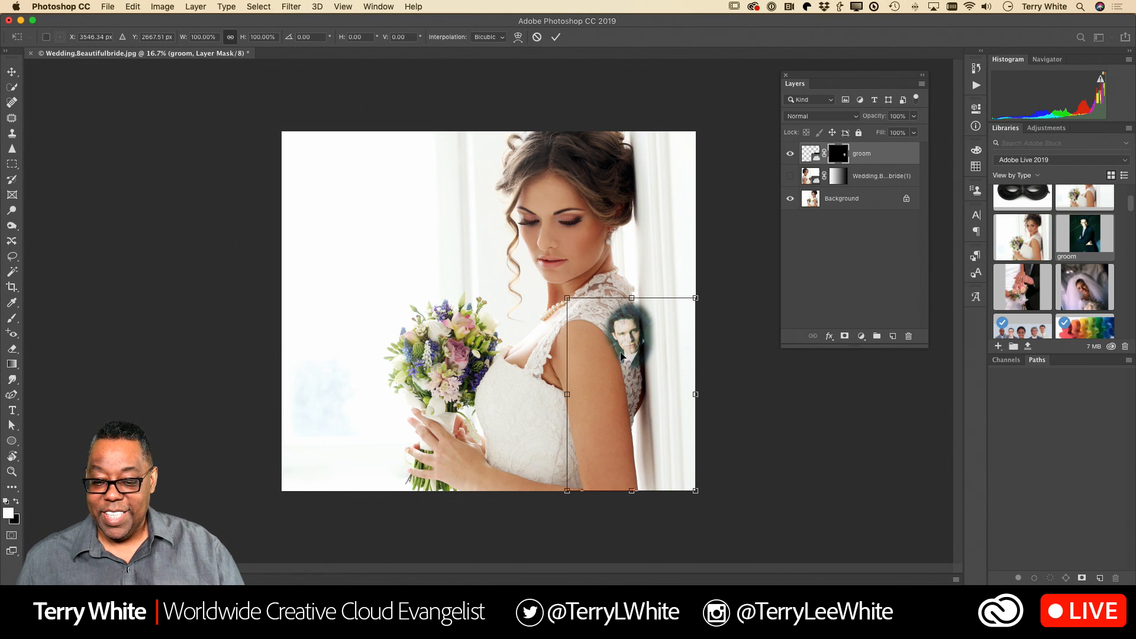
pyautogui.moveTo(567, 491); pyautogui.dragTo(447, 636)
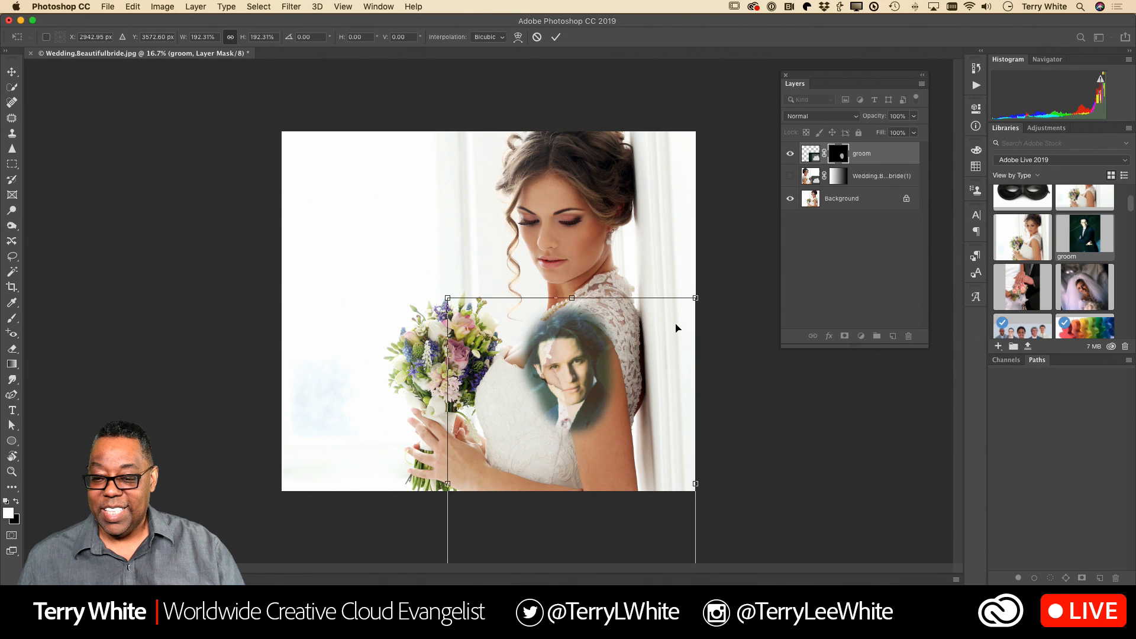
pyautogui.moveTo(694, 298); pyautogui.dragTo(744, 225)
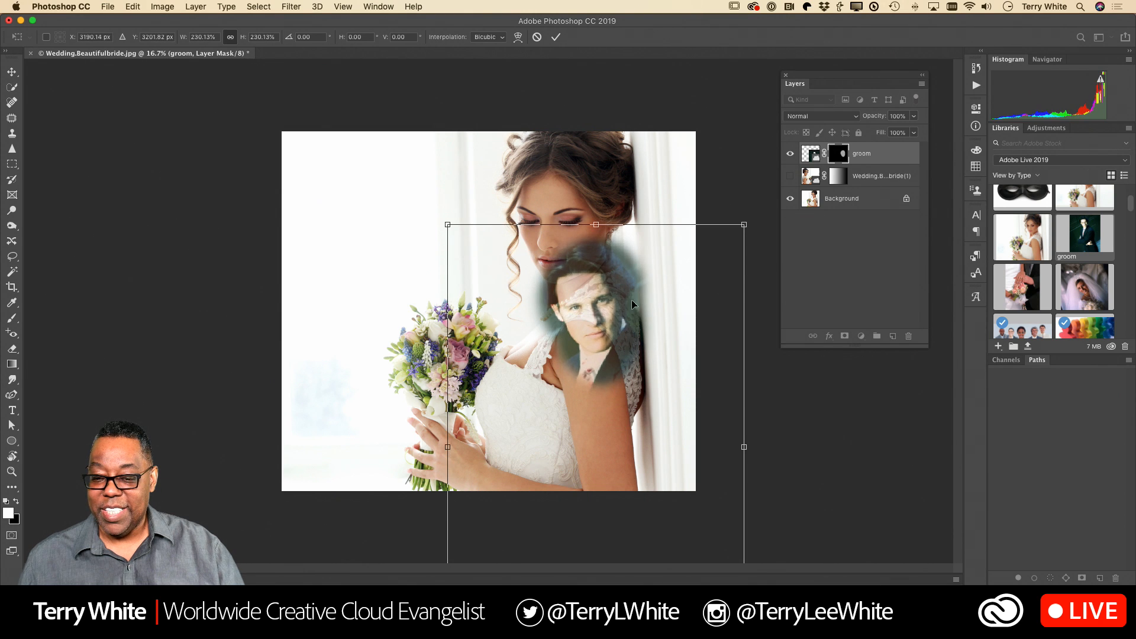
pyautogui.moveTo(609, 311); pyautogui.dragTo(424, 199)
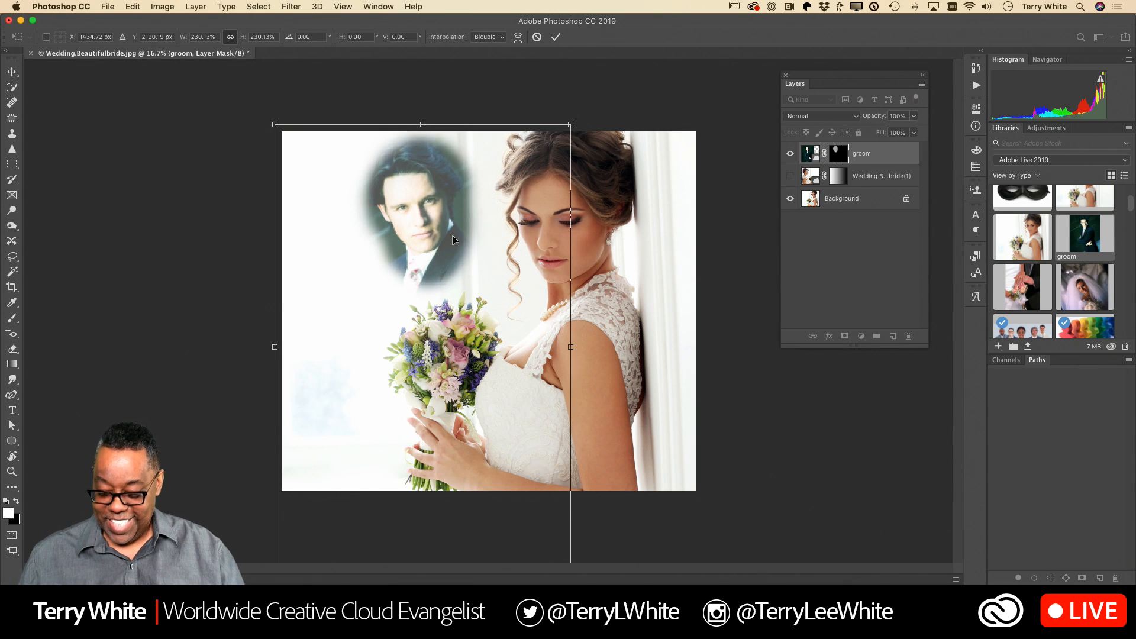
pyautogui.press('Return')
pyautogui.press('b')
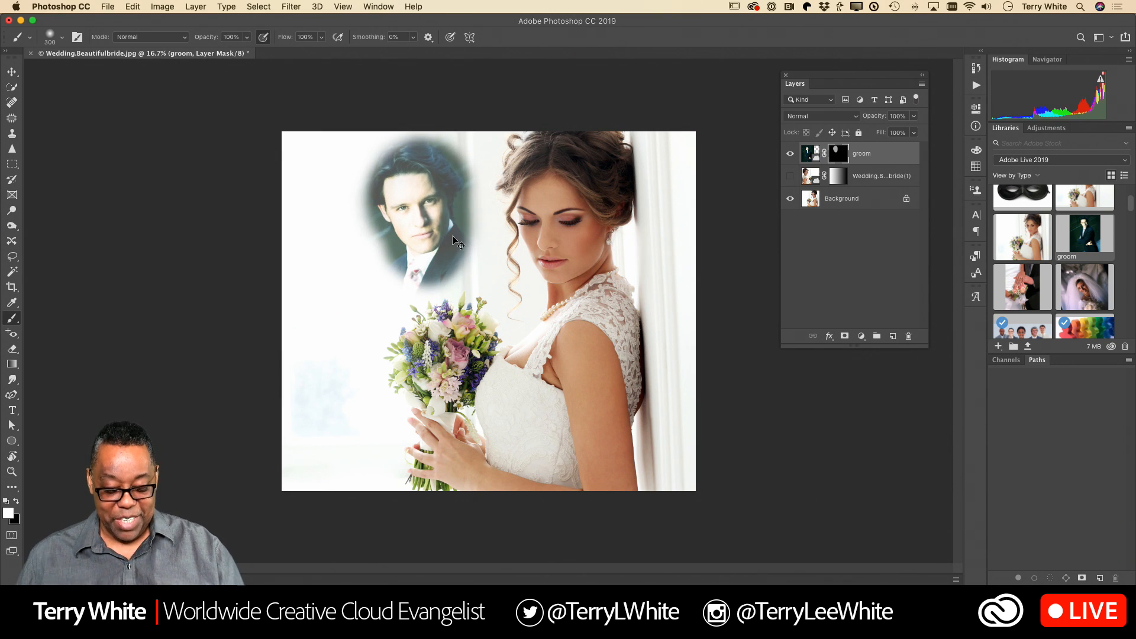
# - Try flipping the groom layer horizontally, undo the flip and close the transform
pyautogui.press('super+t')
pyautogui.rightClick(450, 239)
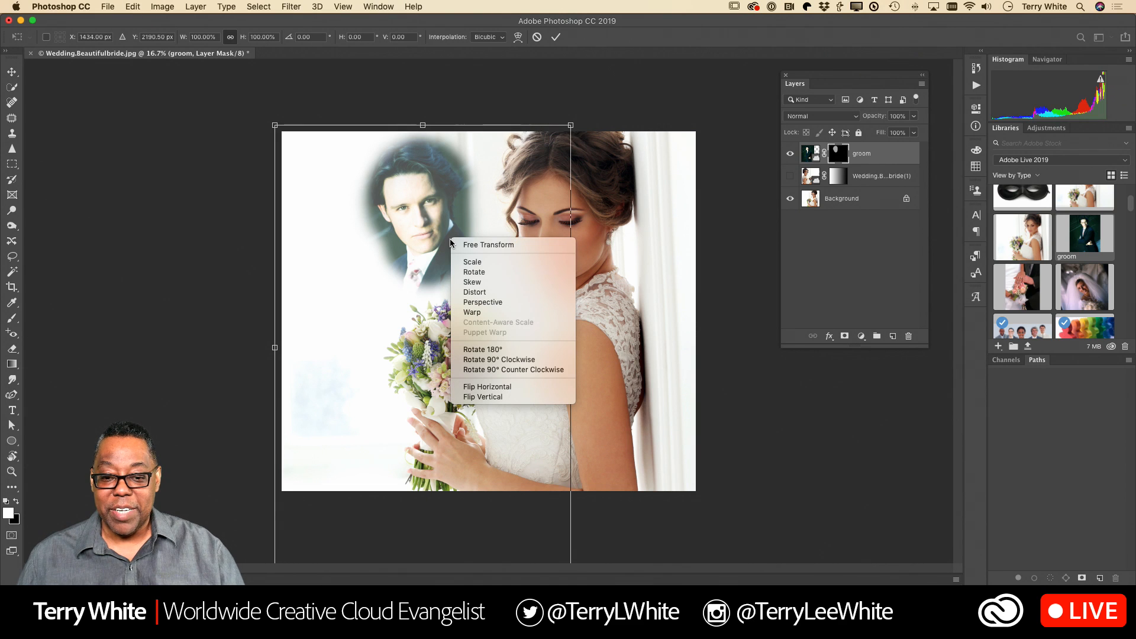
pyautogui.click(515, 388)
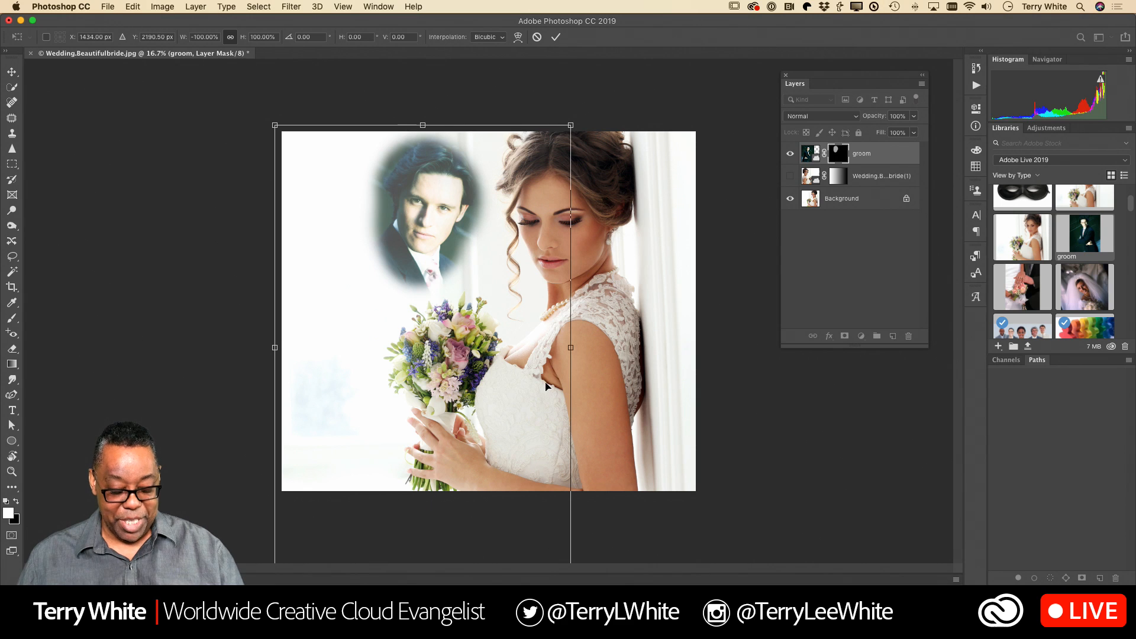
pyautogui.press('super+z')
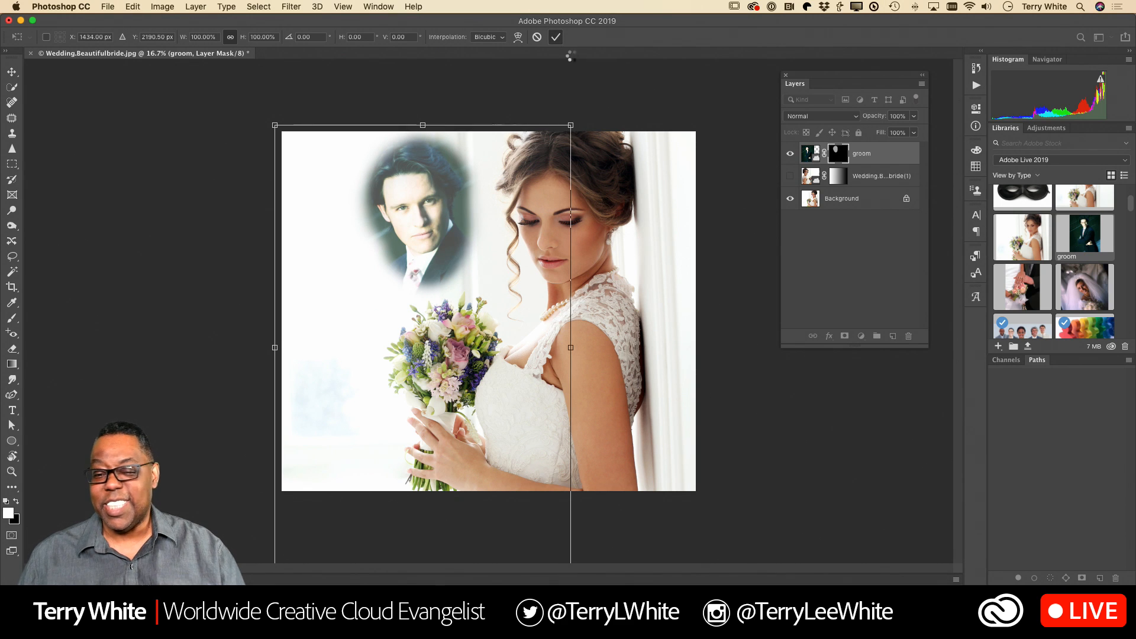
pyautogui.click(556, 37)
# - Paint black on the groom's mask to trim the dark backdrop around his head and shoulders
pyautogui.press('b')
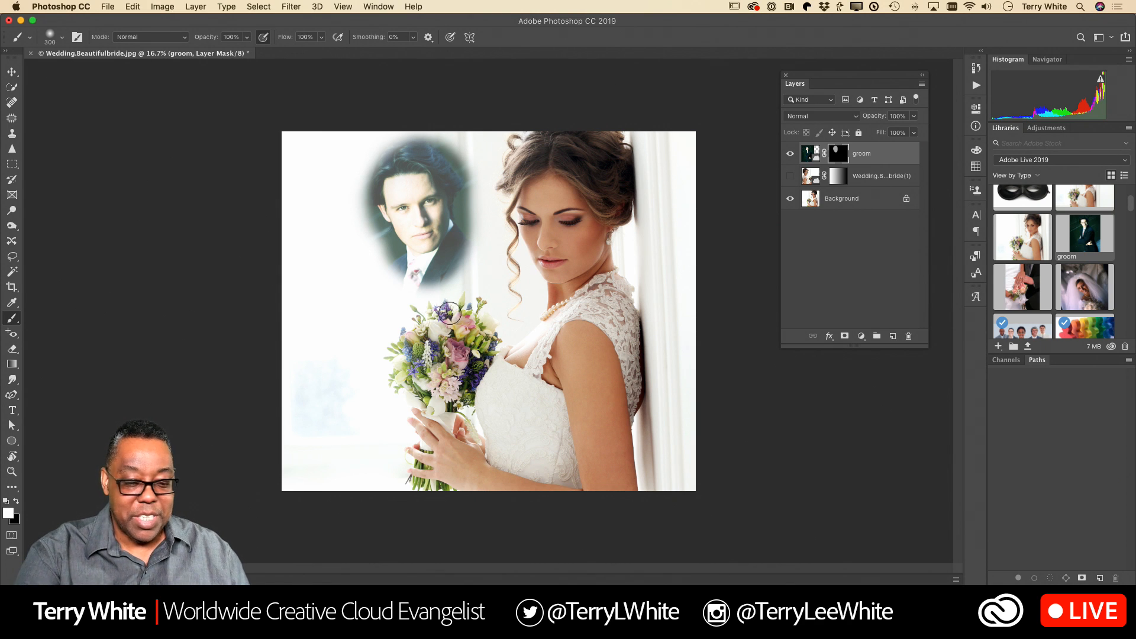
pyautogui.moveTo(435, 302)
pyautogui.mouseDown()
pyautogui.moveTo(405, 269)
pyautogui.moveTo(391, 288)
pyautogui.moveTo(395, 263)
pyautogui.moveTo(382, 248)
pyautogui.moveTo(371, 259)
pyautogui.moveTo(380, 284)
pyautogui.moveTo(369, 221)
pyautogui.moveTo(404, 311)
pyautogui.moveTo(429, 318)
pyautogui.moveTo(423, 307)
pyautogui.moveTo(461, 277)
pyautogui.moveTo(470, 249)
pyautogui.moveTo(444, 299)
pyautogui.moveTo(386, 232)
pyautogui.moveTo(419, 194)
pyautogui.moveTo(423, 254)
pyautogui.moveTo(450, 236)
pyautogui.moveTo(415, 288)
pyautogui.moveTo(430, 260)
pyautogui.moveTo(396, 264)
pyautogui.moveTo(394, 288)
pyautogui.moveTo(441, 296)
pyautogui.moveTo(460, 200)
pyautogui.moveTo(467, 260)
pyautogui.moveTo(461, 180)
pyautogui.moveTo(474, 239)
pyautogui.moveTo(409, 340)
pyautogui.moveTo(437, 303)
pyautogui.moveTo(425, 321)
pyautogui.moveTo(429, 300)
pyautogui.moveTo(406, 312)
pyautogui.moveTo(413, 286)
pyautogui.moveTo(385, 284)
pyautogui.moveTo(393, 311)
pyautogui.moveTo(361, 220)
pyautogui.moveTo(389, 283)
pyautogui.moveTo(361, 265)
pyautogui.moveTo(388, 283)
pyautogui.moveTo(380, 269)
pyautogui.moveTo(405, 317)
pyautogui.moveTo(454, 274)
pyautogui.moveTo(477, 228)
pyautogui.moveTo(457, 165)
pyautogui.moveTo(430, 142)
pyautogui.moveTo(398, 142)
pyautogui.moveTo(383, 152)
pyautogui.moveTo(363, 223)
pyautogui.moveTo(386, 258)
pyautogui.moveTo(365, 187)
pyautogui.moveTo(383, 150)
pyautogui.moveTo(469, 176)
pyautogui.moveTo(464, 190)
pyautogui.moveTo(456, 172)
pyautogui.moveTo(461, 261)
pyautogui.moveTo(400, 358)
pyautogui.mouseUp()
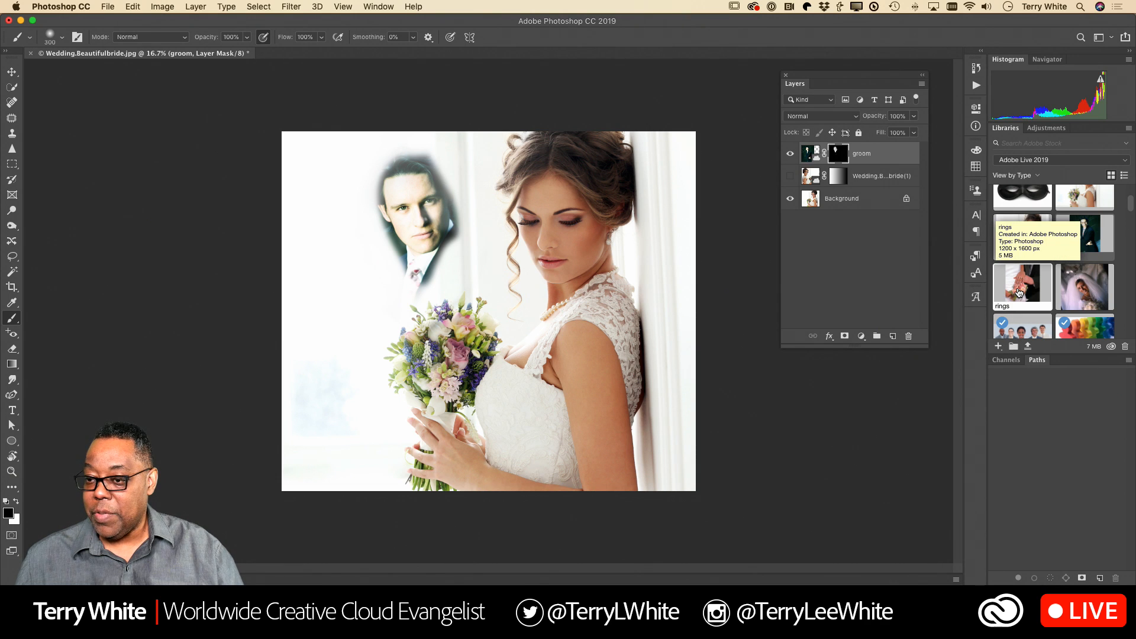
# - Place the rings graphic from the Adobe Live 2019 library over the photo's left half and order its layer below the groom layer
pyautogui.moveTo(1018, 292); pyautogui.dragTo(398, 354)
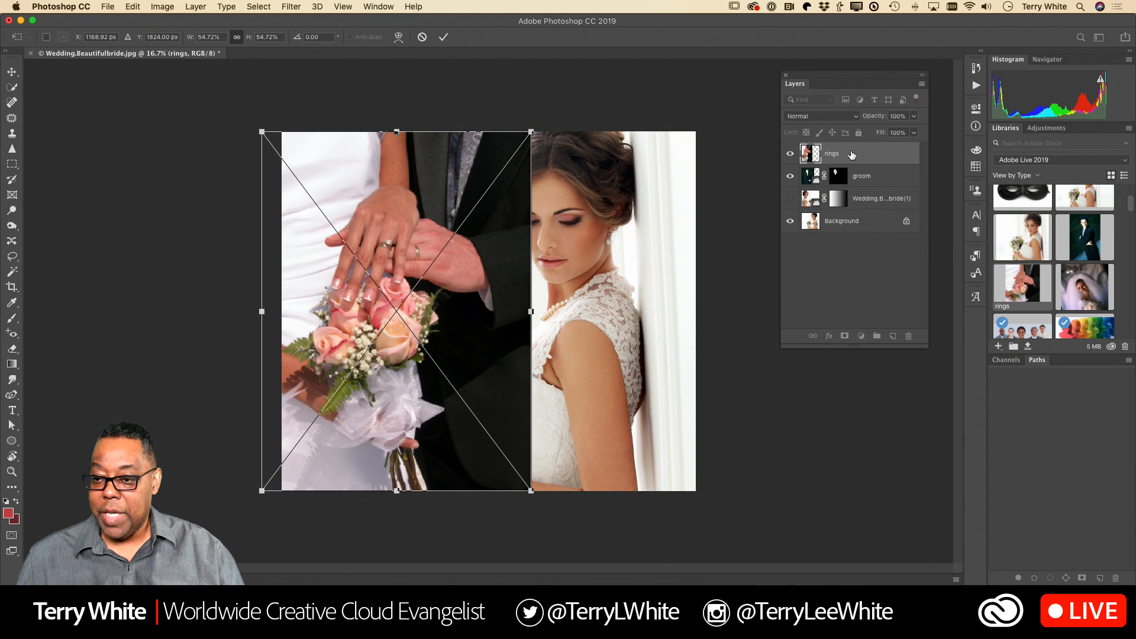
pyautogui.moveTo(850, 158); pyautogui.dragTo(853, 189)
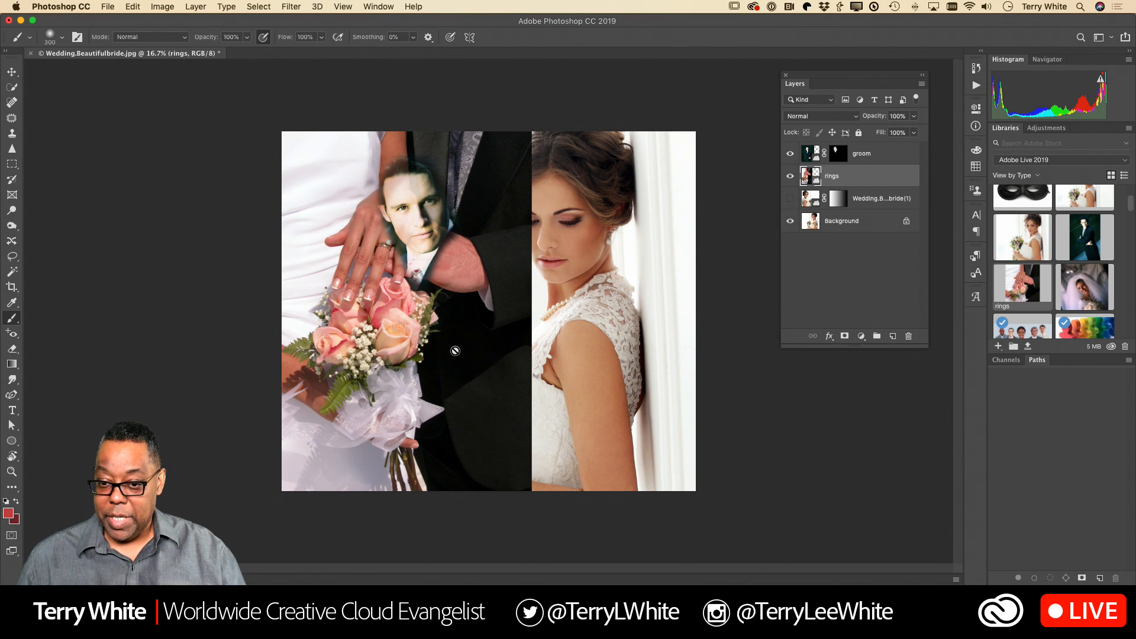
# - Move the groom layer up and right onto the dark suit in the rings photo
pyautogui.click(809, 155)
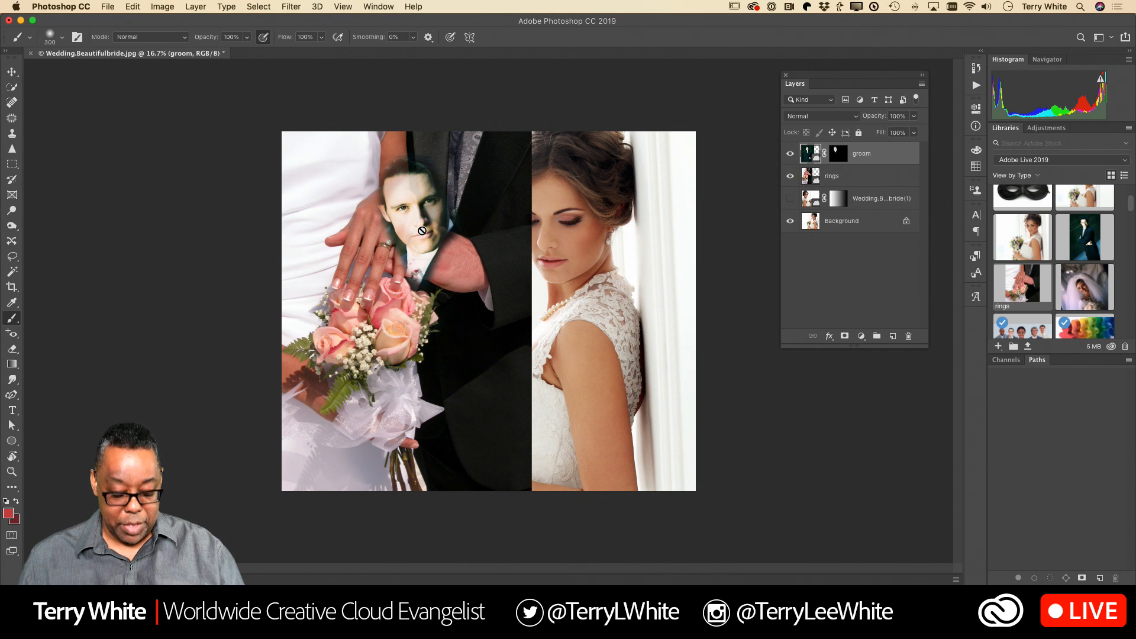
pyautogui.press('v')
pyautogui.moveTo(422, 230)
pyautogui.mouseDown()
pyautogui.moveTo(447, 202)
pyautogui.moveTo(485, 201)
pyautogui.mouseUp()
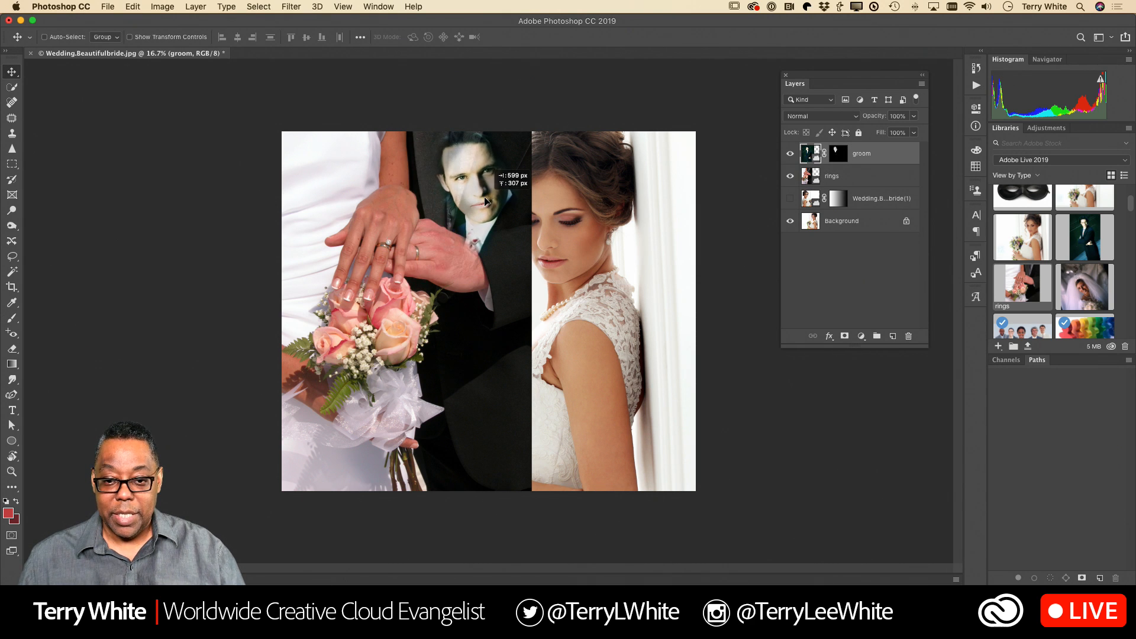
# - Add a mask to the rings layer and apply a diagonal black-to-white linear gradient from its lower-right corner to the rose bouquet
pyautogui.click(819, 179)
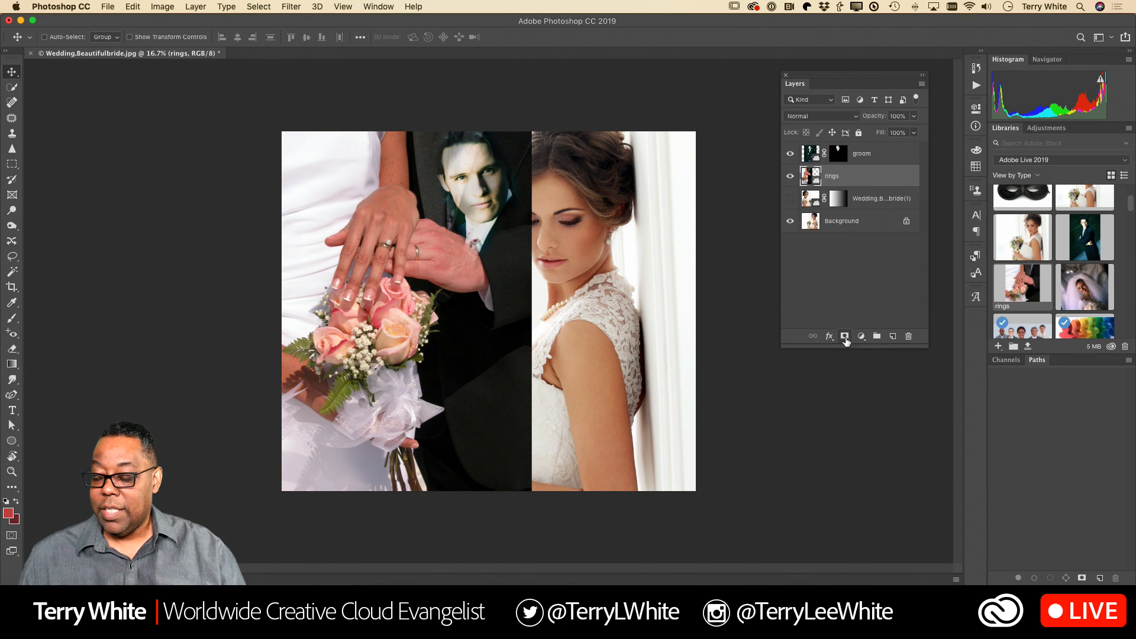
pyautogui.click(844, 336)
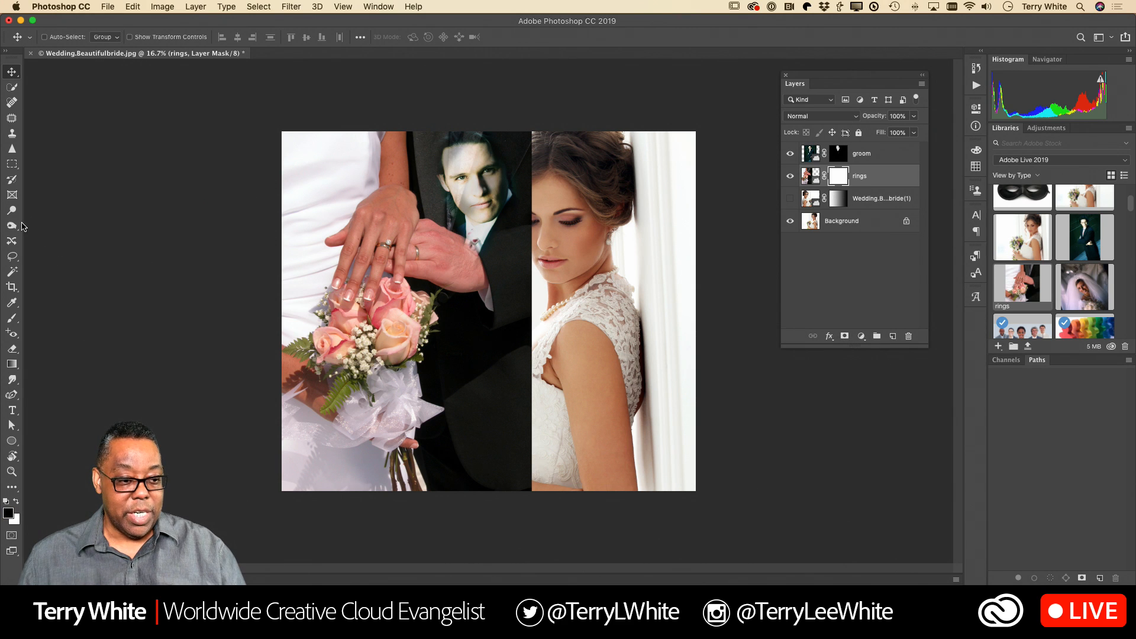
pyautogui.click(13, 365)
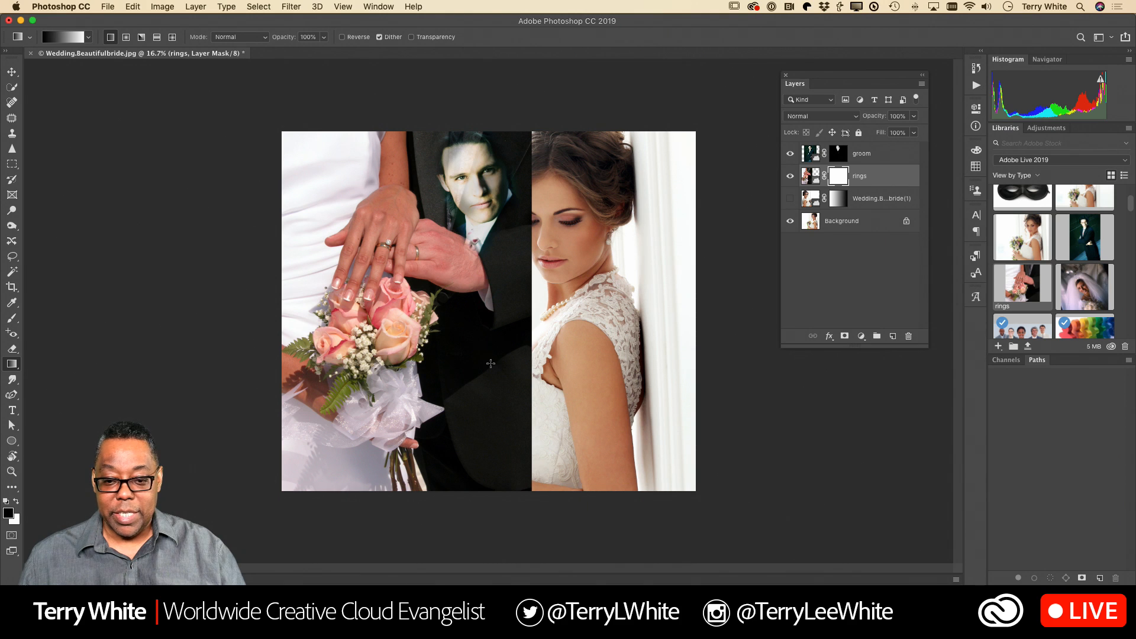
pyautogui.moveTo(521, 471); pyautogui.dragTo(385, 321)
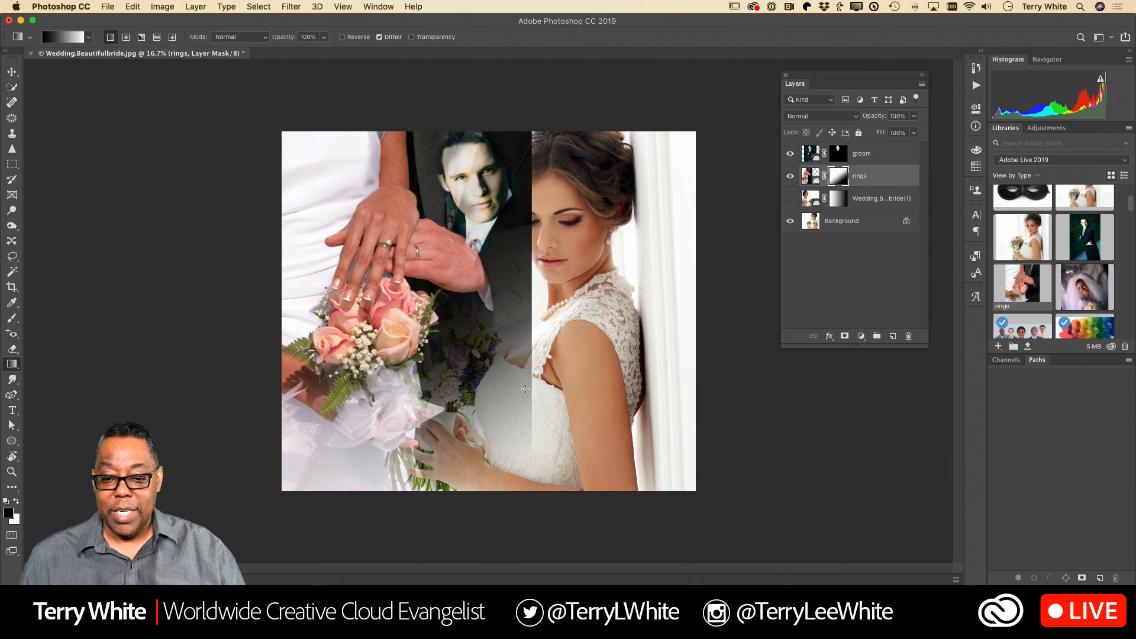
# - Redraw the rings mask gradient at several lengths, ending with one from the image's lower-right corner to the photo's upper-left corner
pyautogui.moveTo(613, 510); pyautogui.dragTo(423, 365)
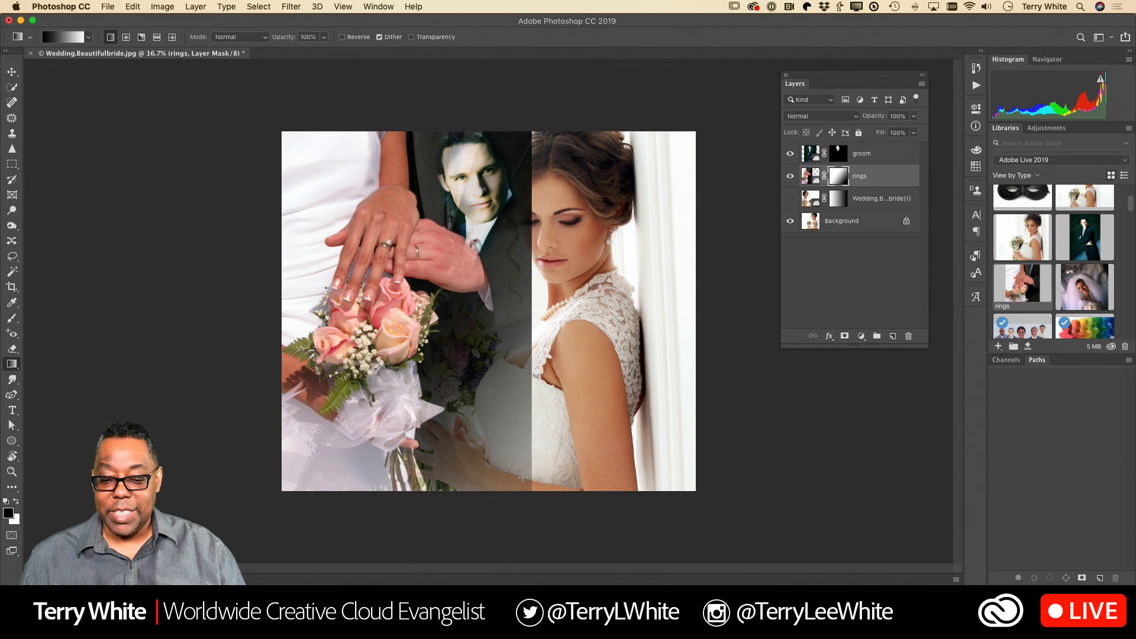
pyautogui.moveTo(520, 475); pyautogui.dragTo(464, 407)
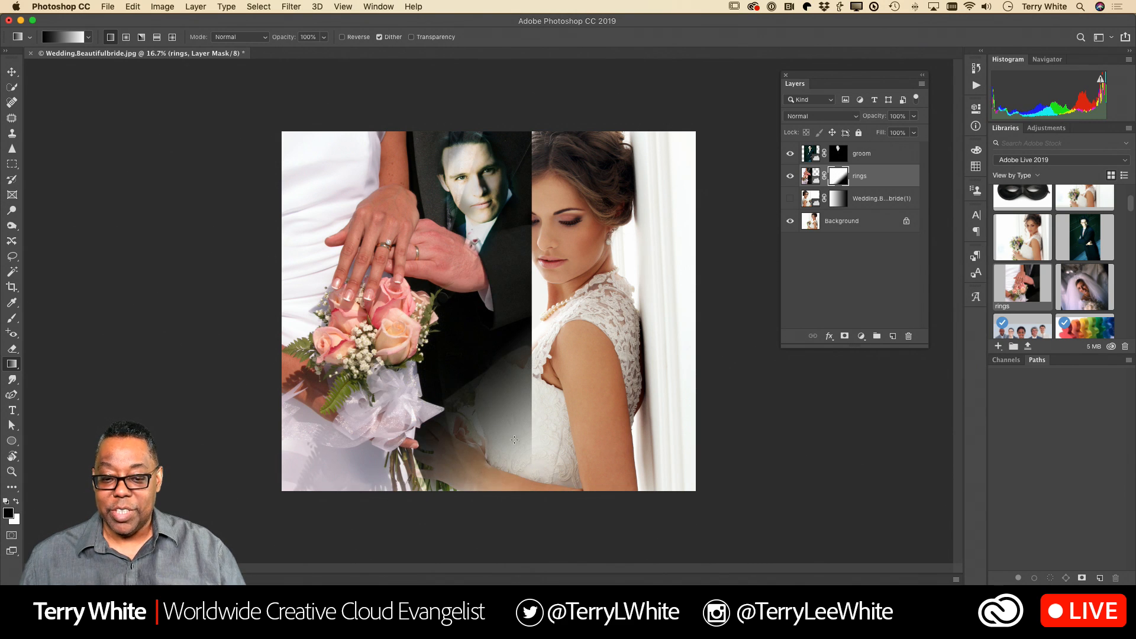
pyautogui.moveTo(530, 457); pyautogui.dragTo(401, 326)
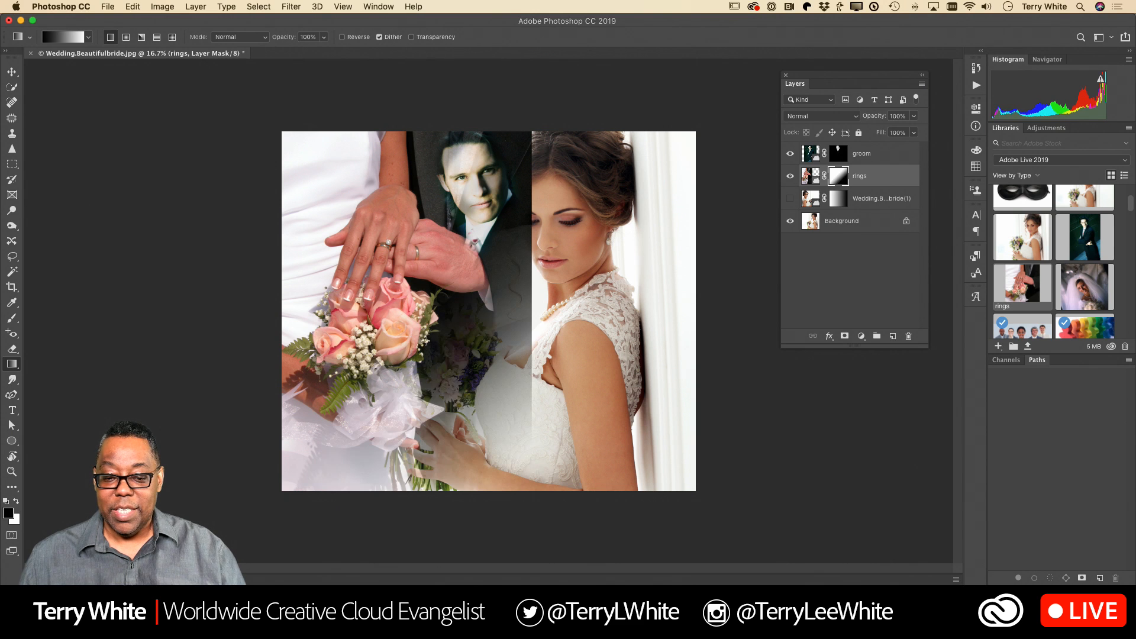
pyautogui.moveTo(521, 469); pyautogui.dragTo(286, 127)
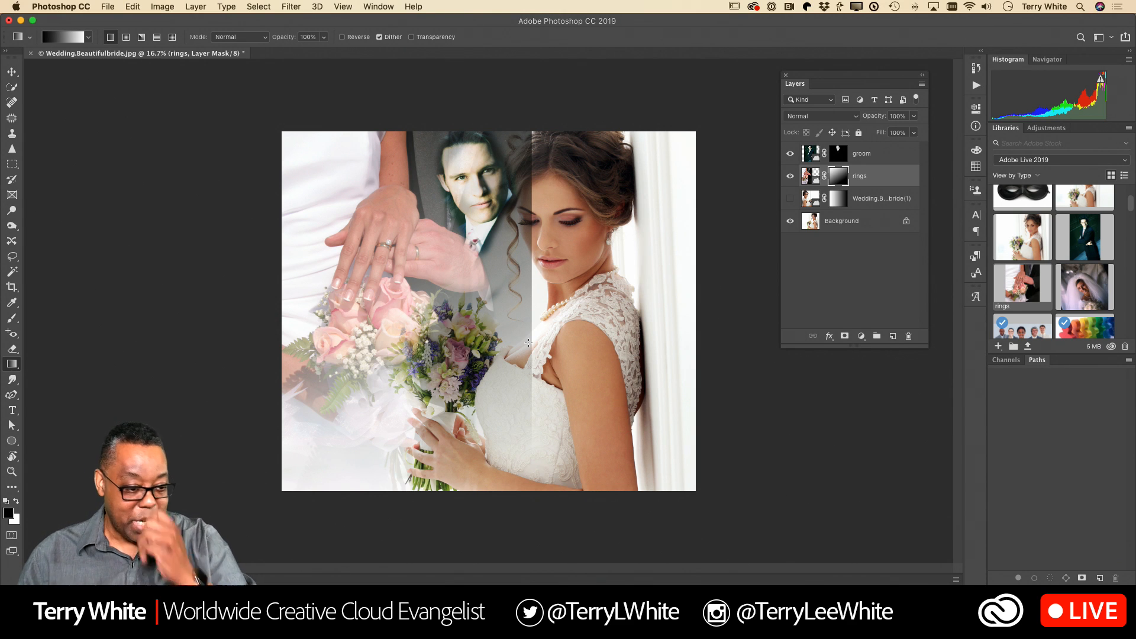
# - Paint black on the rings mask along its hard edge beside the bride, and white below the groom's hand
pyautogui.press('b')
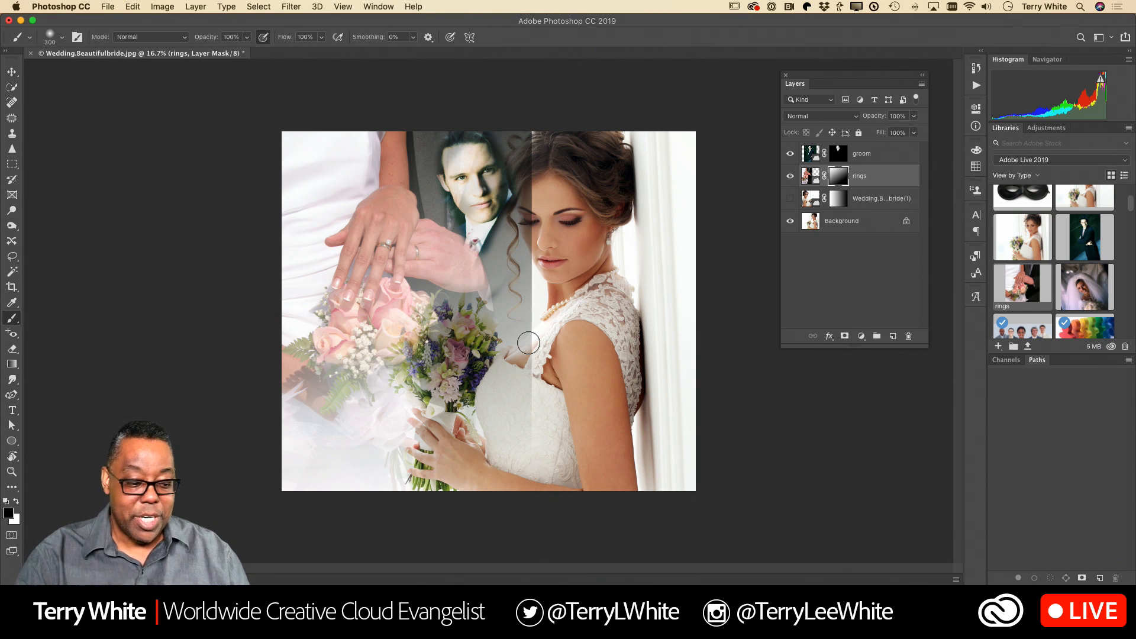
pyautogui.moveTo(538, 210)
pyautogui.mouseDown()
pyautogui.moveTo(528, 141)
pyautogui.moveTo(533, 441)
pyautogui.moveTo(531, 123)
pyautogui.moveTo(501, 362)
pyautogui.moveTo(523, 218)
pyautogui.moveTo(486, 280)
pyautogui.moveTo(478, 329)
pyautogui.moveTo(492, 292)
pyautogui.moveTo(474, 299)
pyautogui.moveTo(477, 275)
pyautogui.moveTo(462, 325)
pyautogui.moveTo(452, 303)
pyautogui.mouseUp()
pyautogui.press('x')
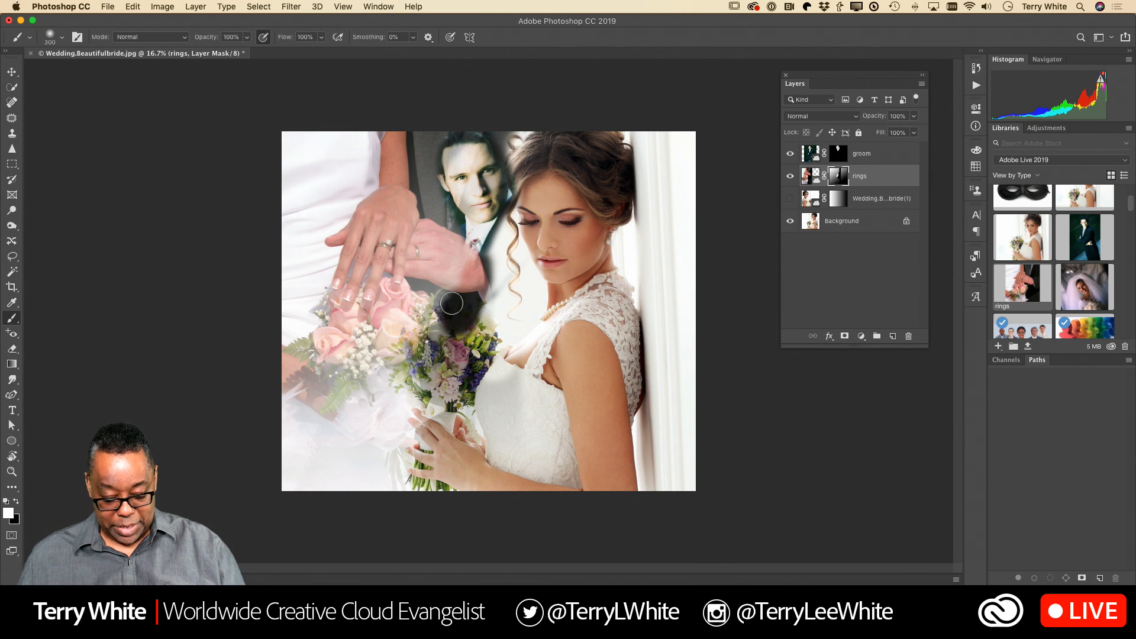
# - Close the wedding composite without saving its changes and browse the Adobe Live 2019 library for other images
pyautogui.press('super+w')
pyautogui.click(543, 214)
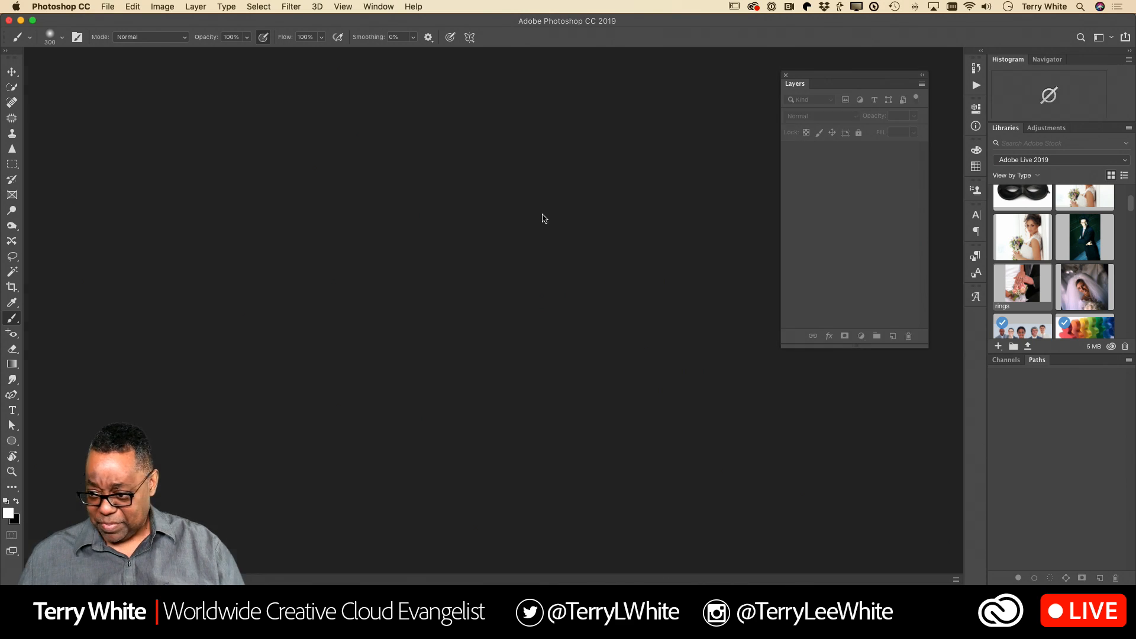
pyautogui.scroll(-10, 1062, 263)
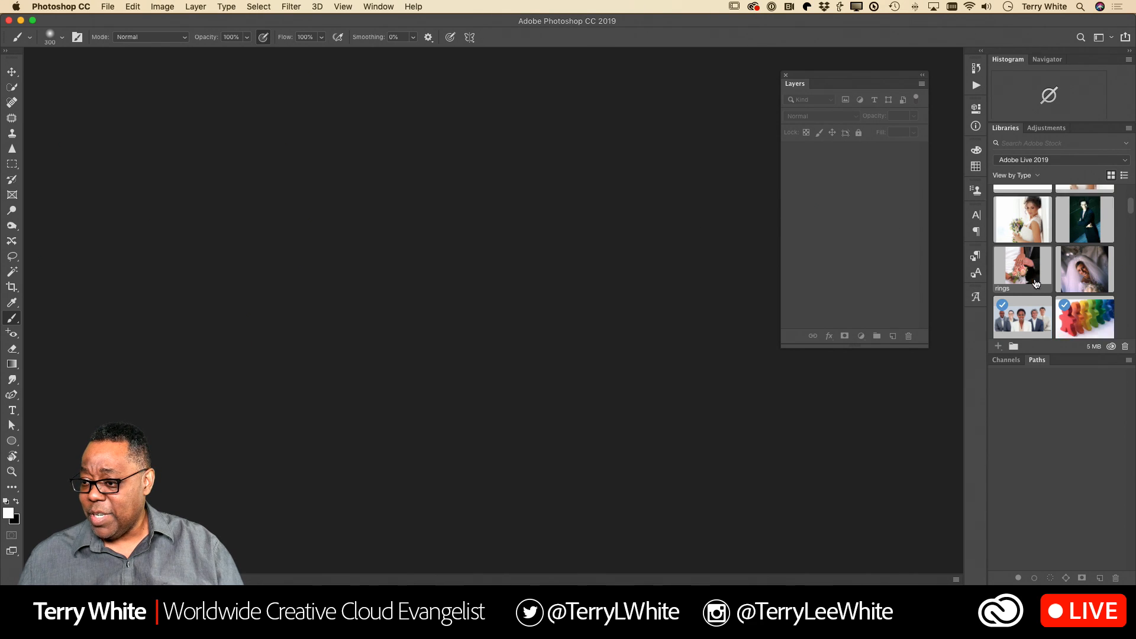
# - Search the rest of the Adobe Live 2019 library for further compositing images
pyautogui.scroll(-10, 1035, 282)
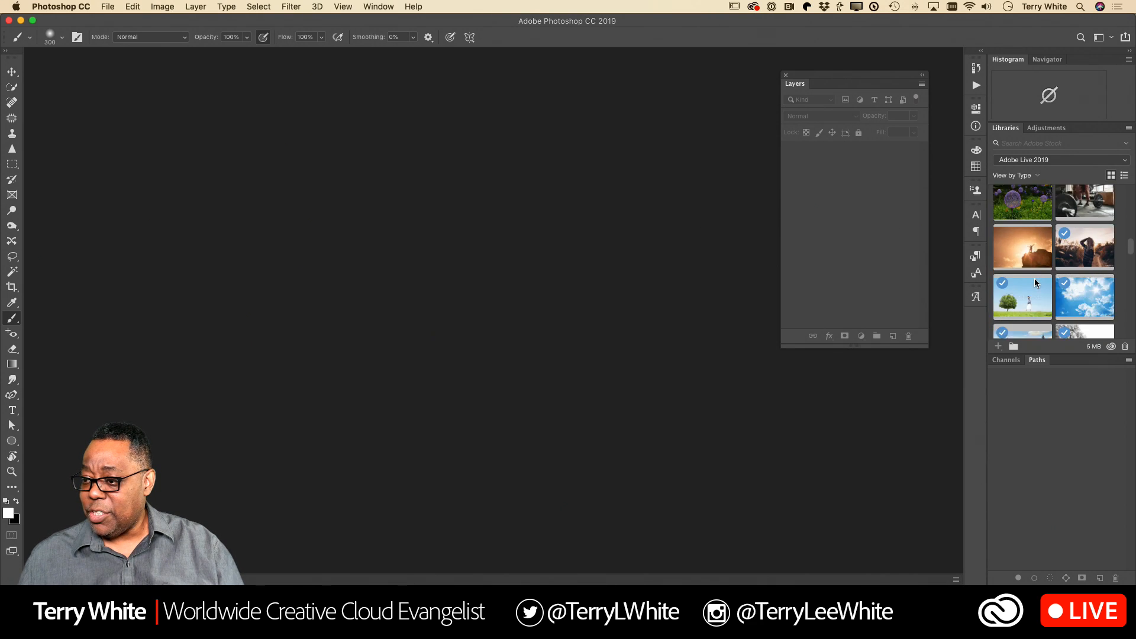
pyautogui.scroll(-8, 1034, 282)
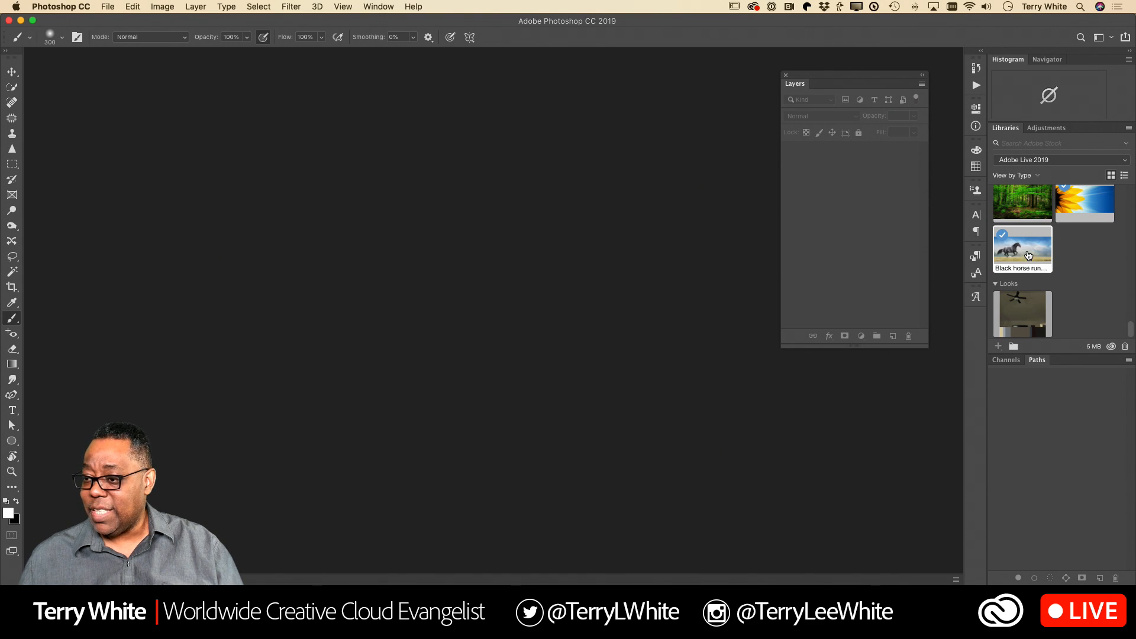
pyautogui.moveTo(1023, 258)
pyautogui.scroll(3, 1023, 257)
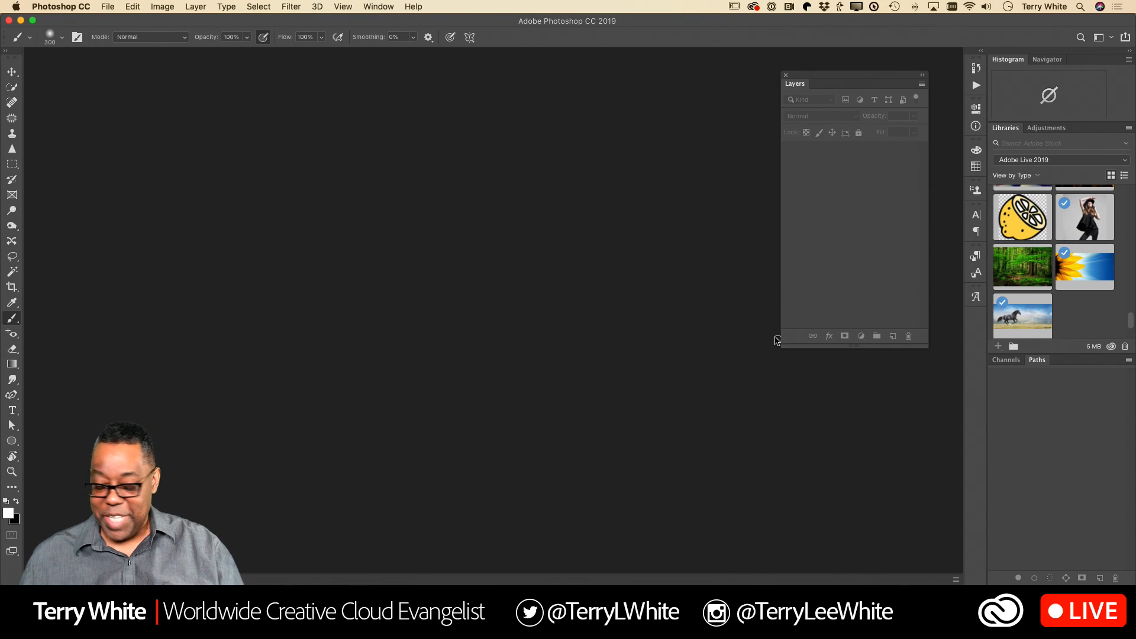
# - Switch to Finder and open the Photos folder inside CC Demo Files
pyautogui.press('super+Tab')
pyautogui.press('super+Tab')
pyautogui.press('super+Tab')
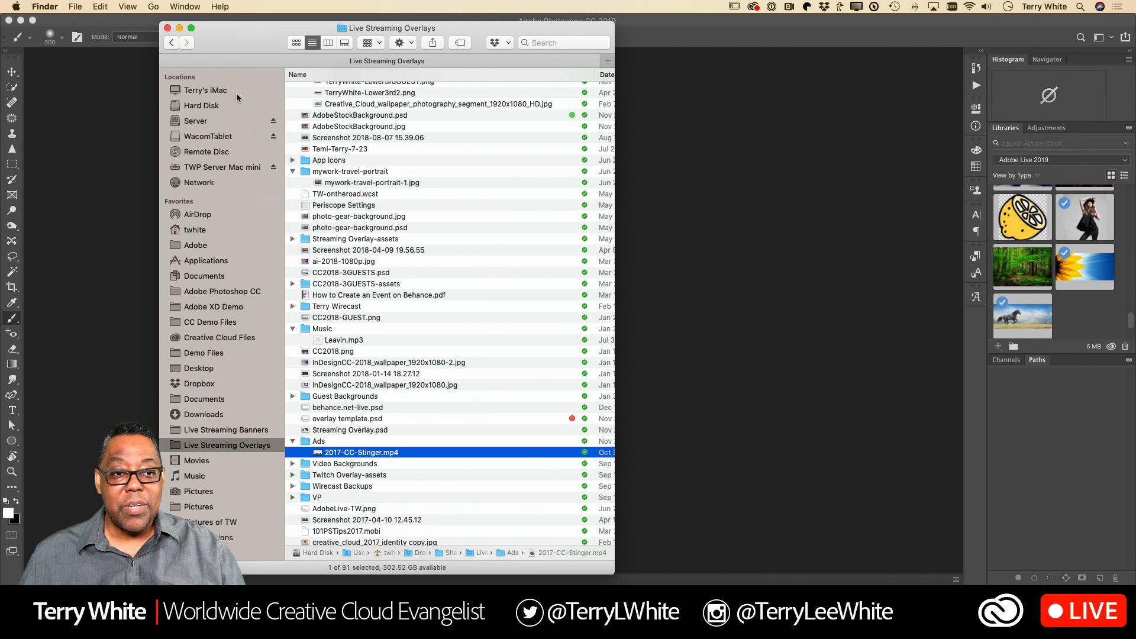
pyautogui.click(185, 6)
pyautogui.click(187, 8)
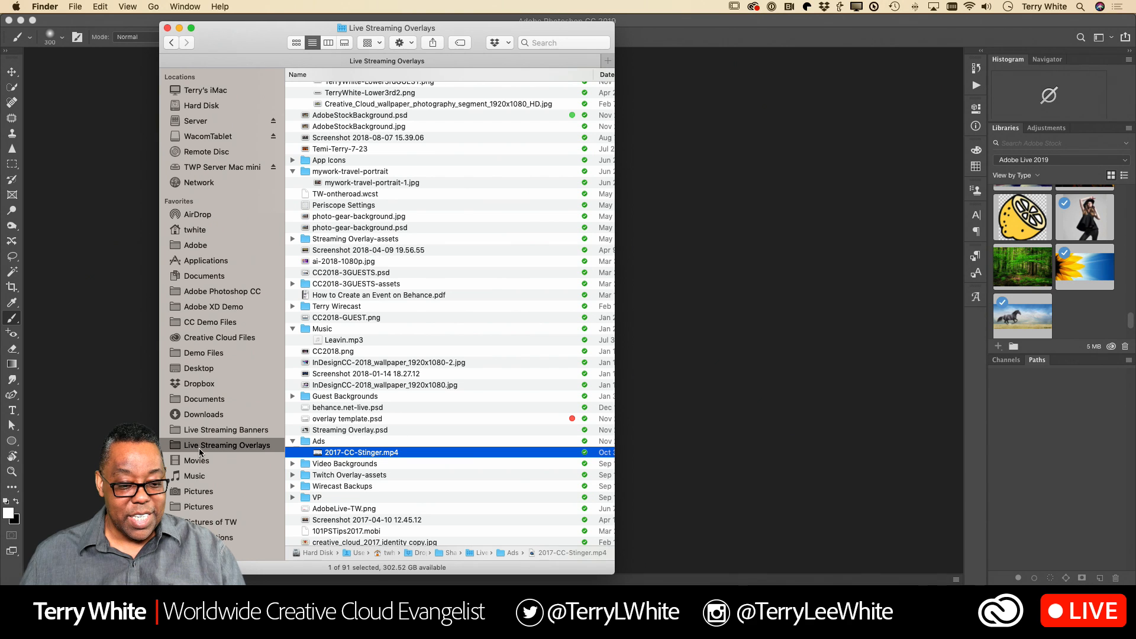
pyautogui.click(202, 353)
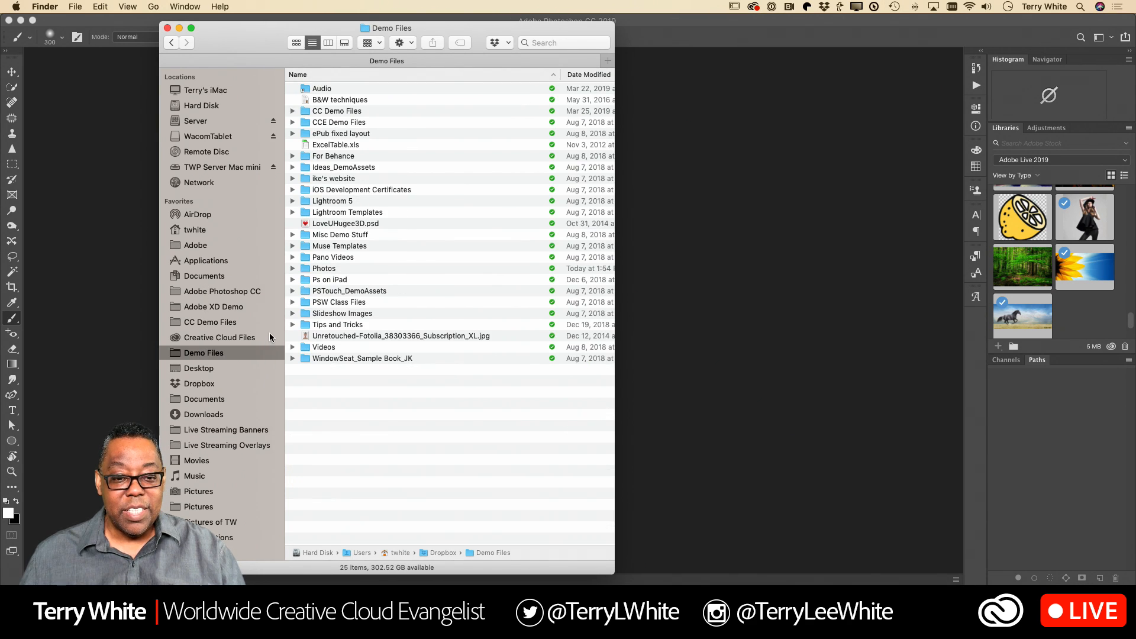
pyautogui.click(216, 325)
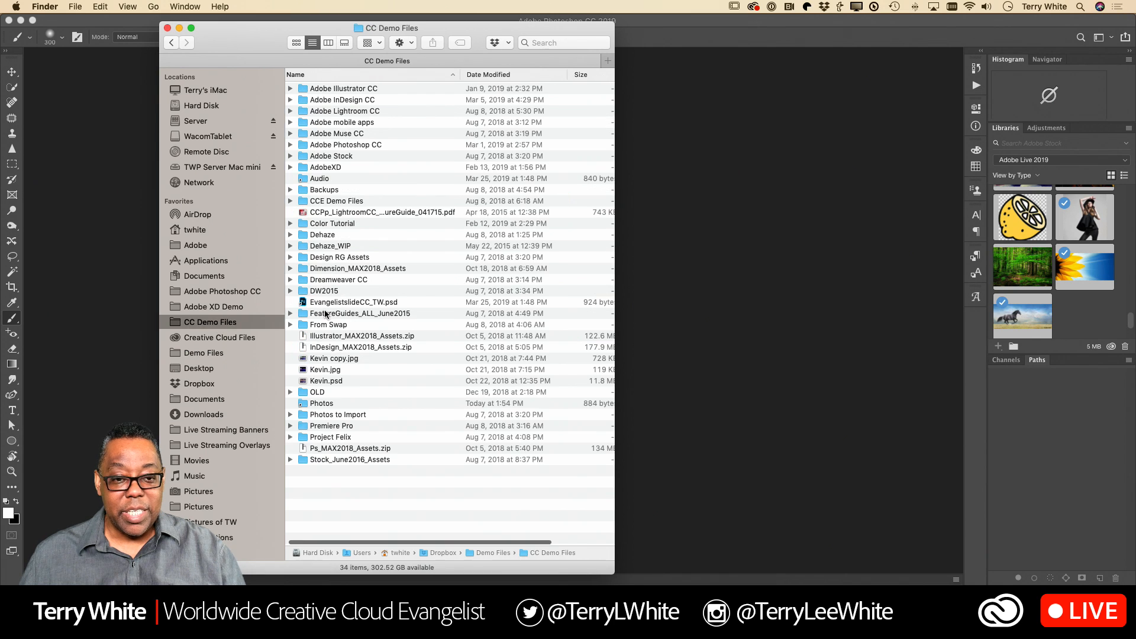
pyautogui.doubleClick(321, 403)
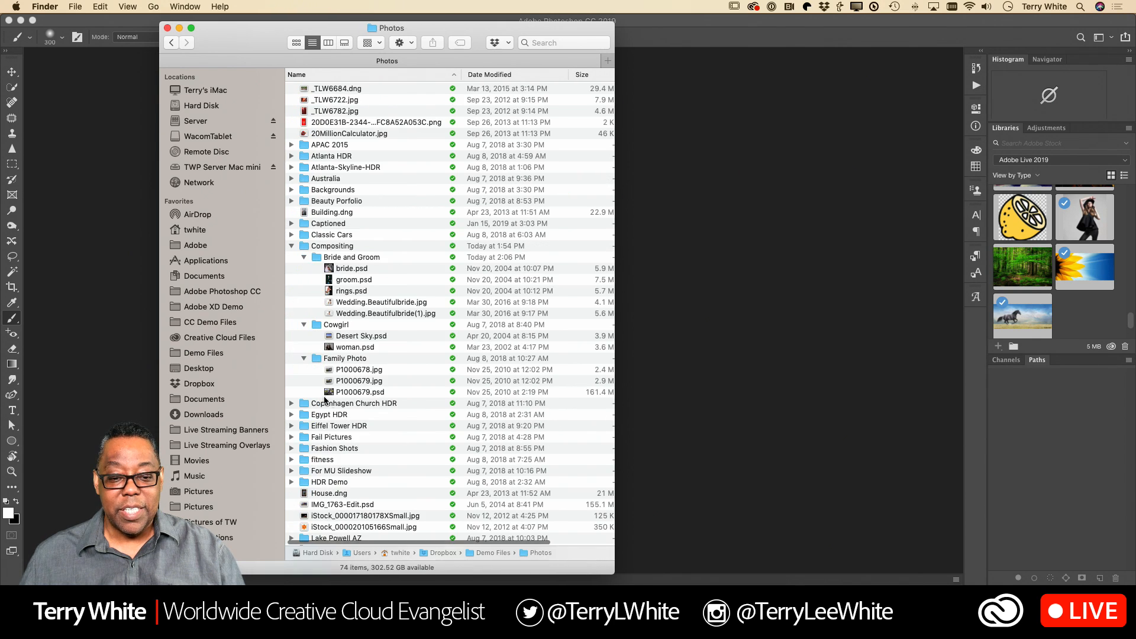
# - Preview P1000679.jpg and P1000678.jpg in the Family Photo folder to compare the children's expressions and poses
pyautogui.click(366, 383)
pyautogui.press('space')
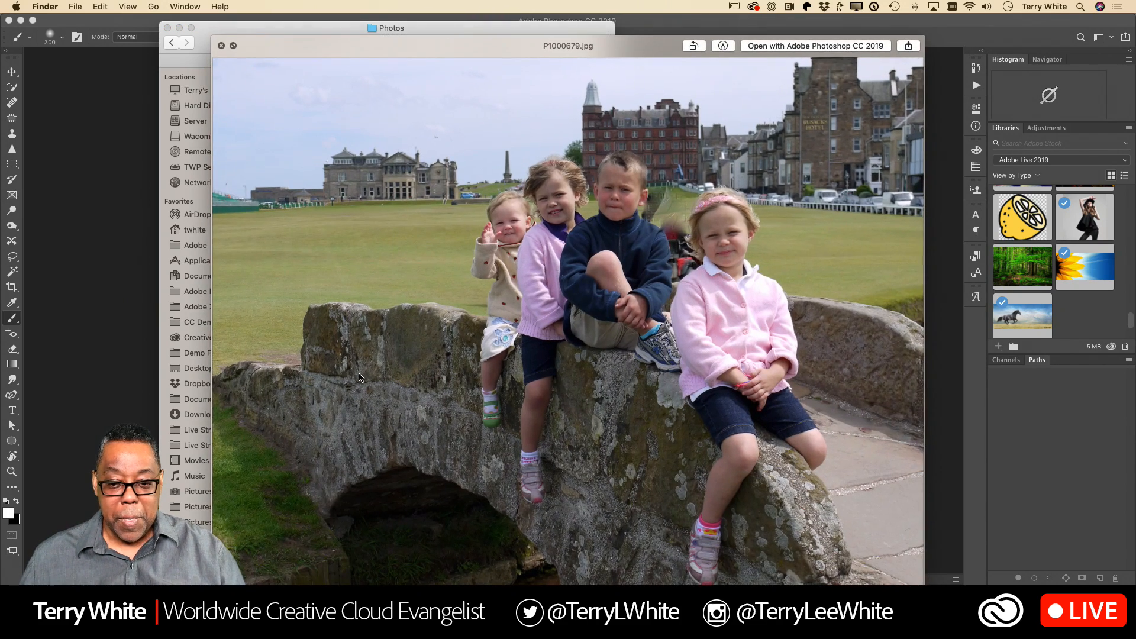
pyautogui.press('space')
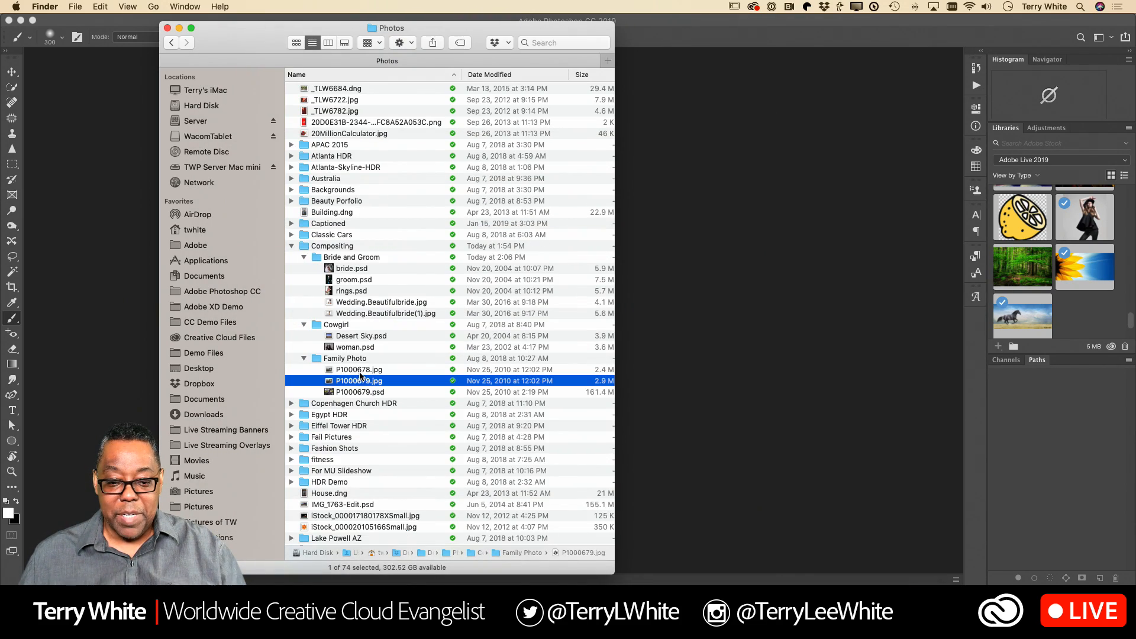
pyautogui.click(360, 372)
pyautogui.press('space')
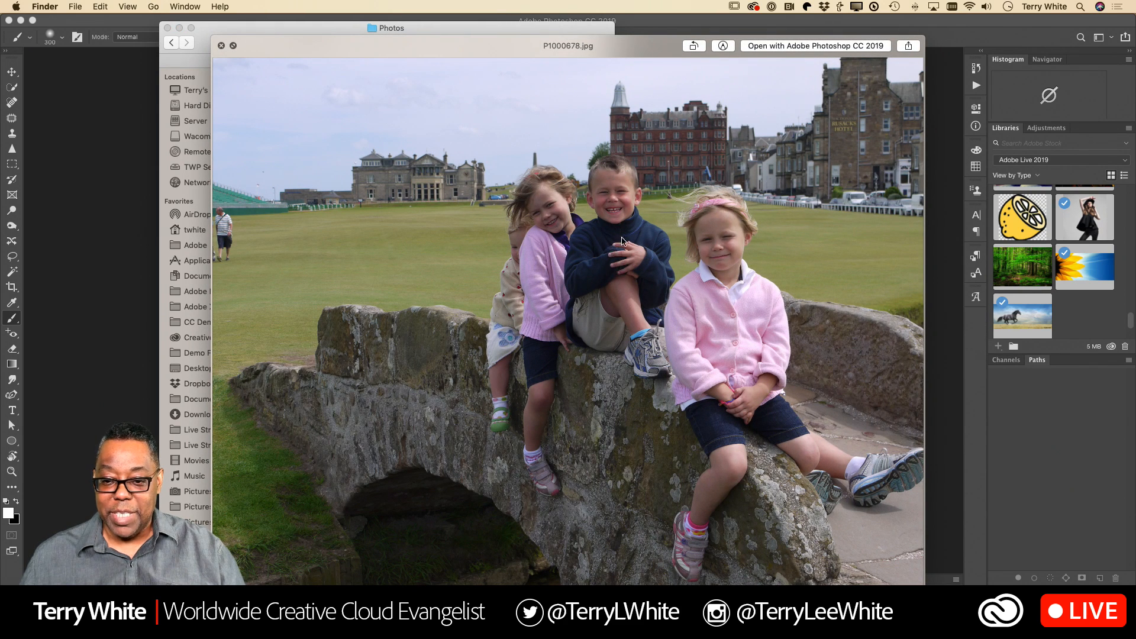
pyautogui.press('space')
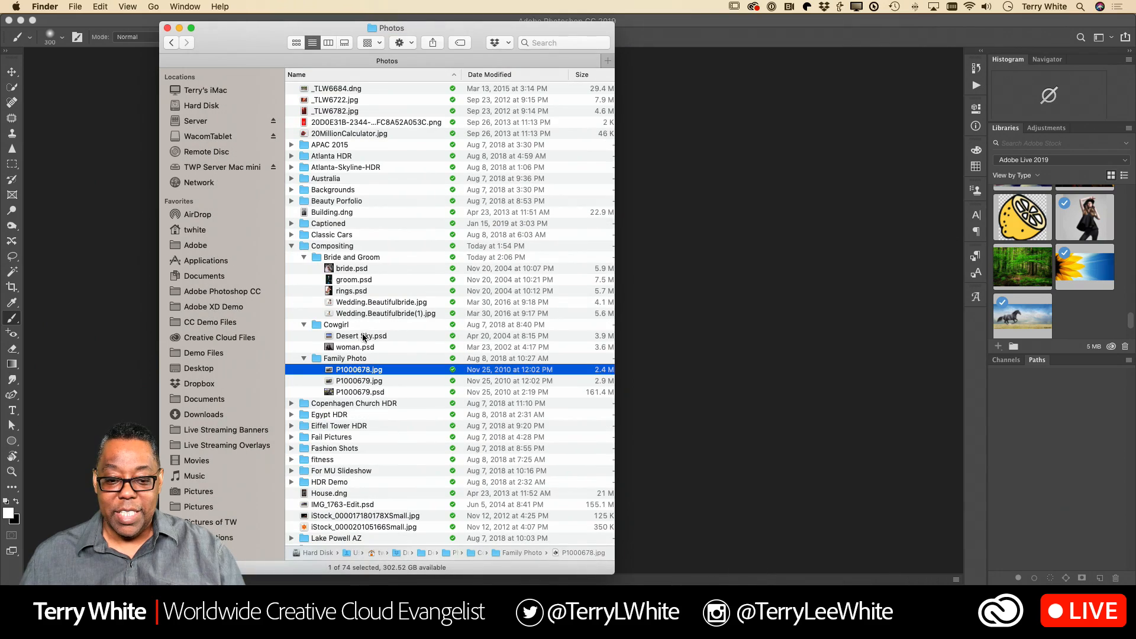
pyautogui.click(357, 382)
pyautogui.press('space')
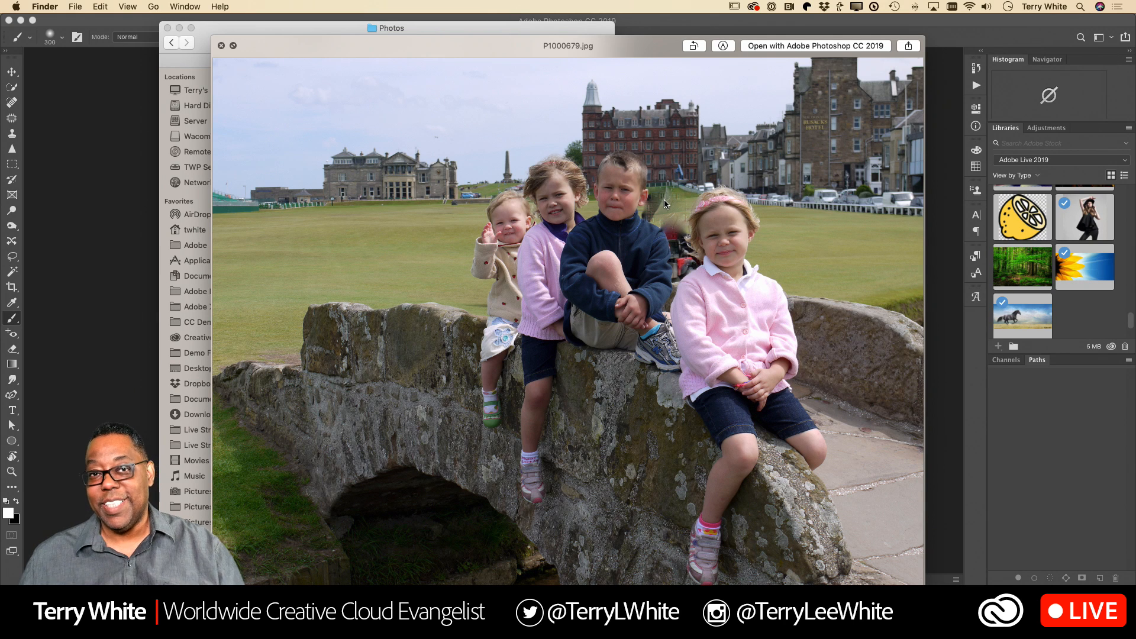
pyautogui.press('space')
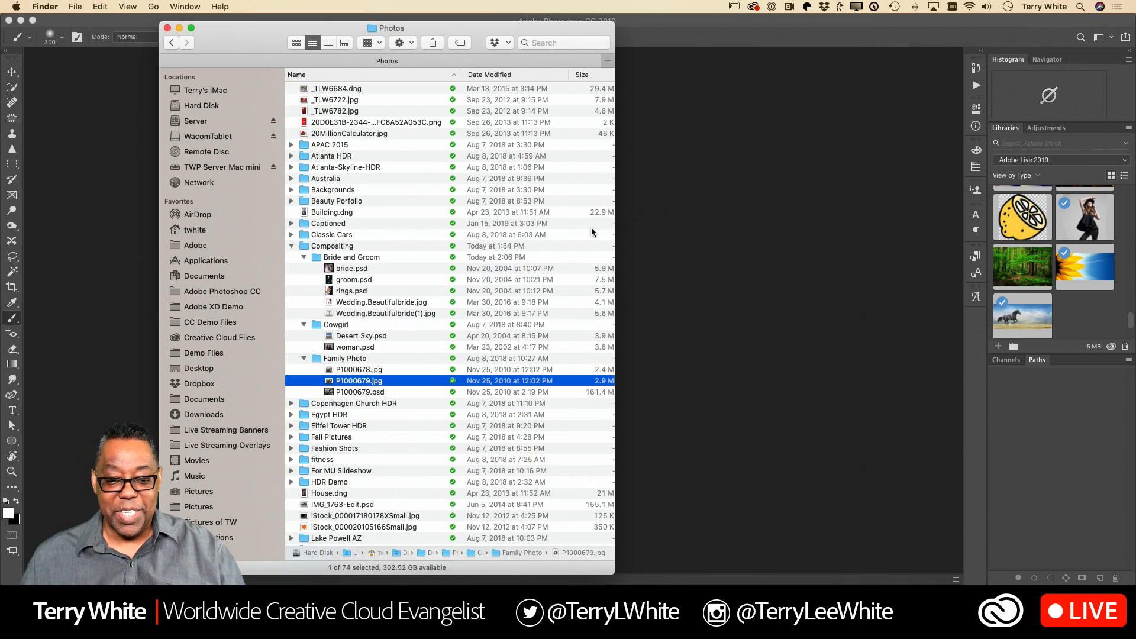
# - Open P1000678.jpg and P1000679.jpg together in Photoshop and inspect P1000679.jpg
pyautogui.keyDown('shift'); pyautogui.click(356, 370); pyautogui.keyUp('shift')
pyautogui.doubleClick(356, 369)
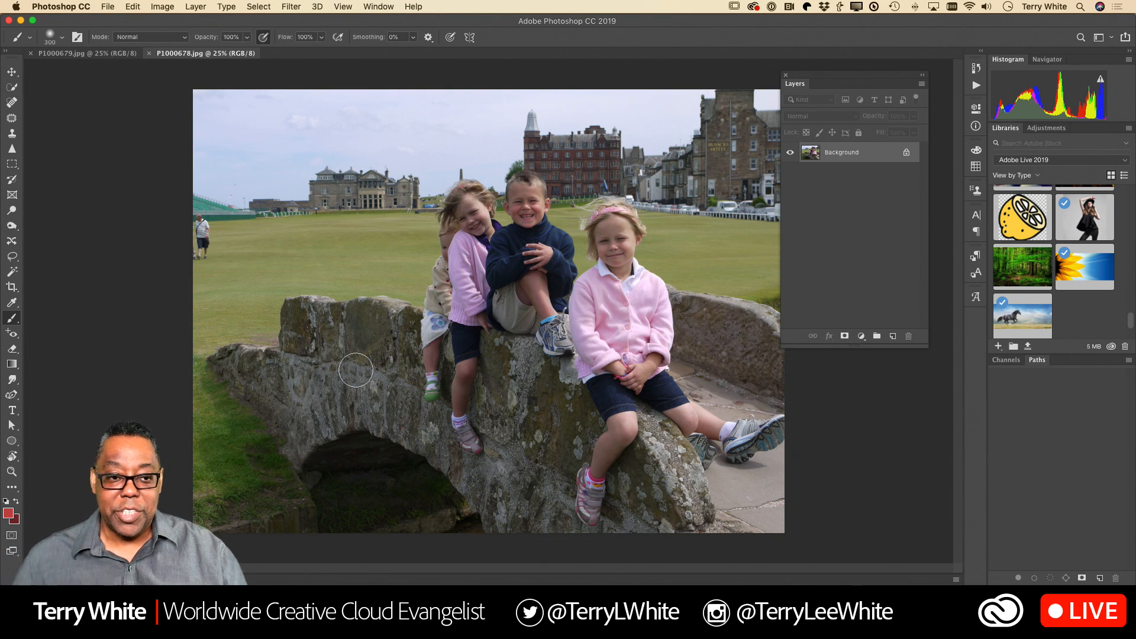
pyautogui.click(67, 55)
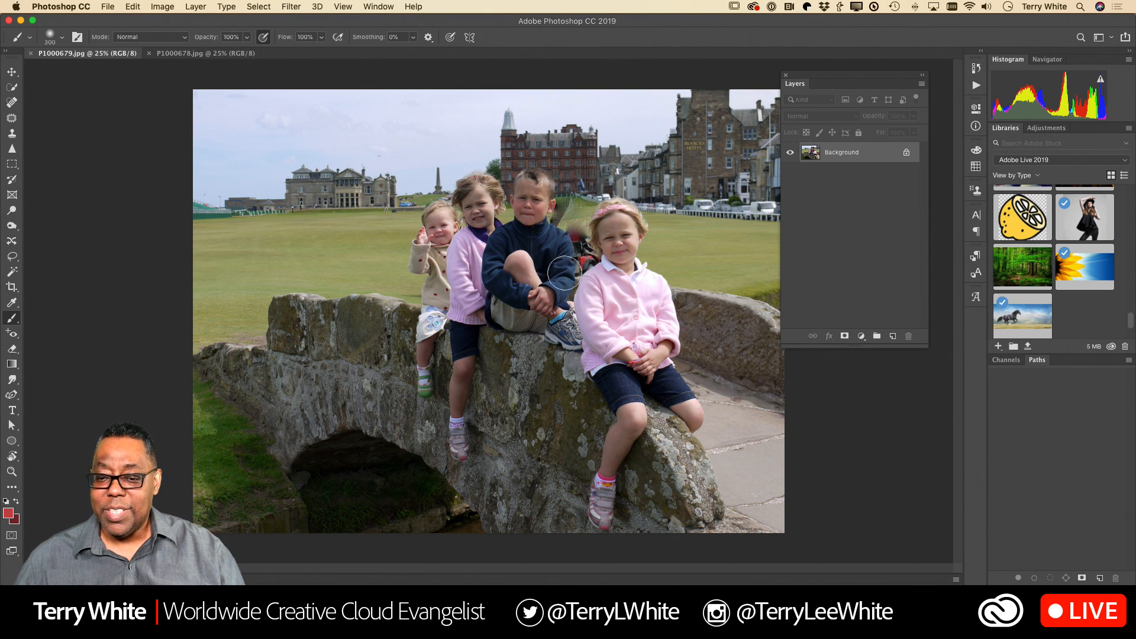
pyautogui.moveTo(578, 249)
pyautogui.mouseDown()
pyautogui.moveTo(577, 216)
pyautogui.moveTo(582, 247)
pyautogui.mouseUp()
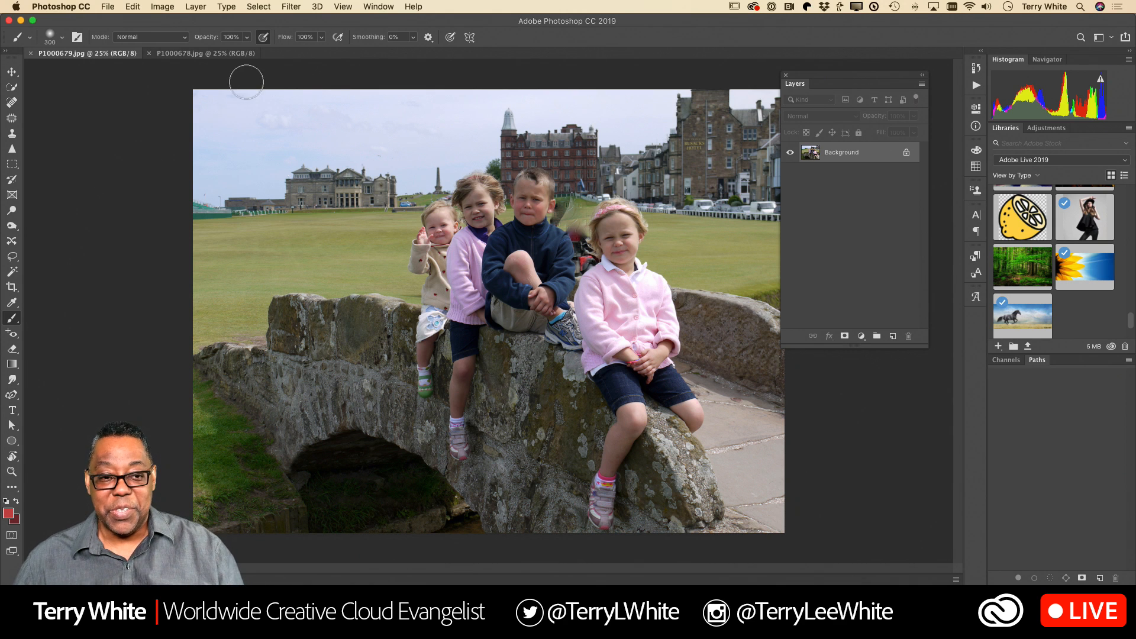
# - Move the P1000678.jpg photo into the P1000679.jpg document as a new layer above the Background
pyautogui.click(225, 53)
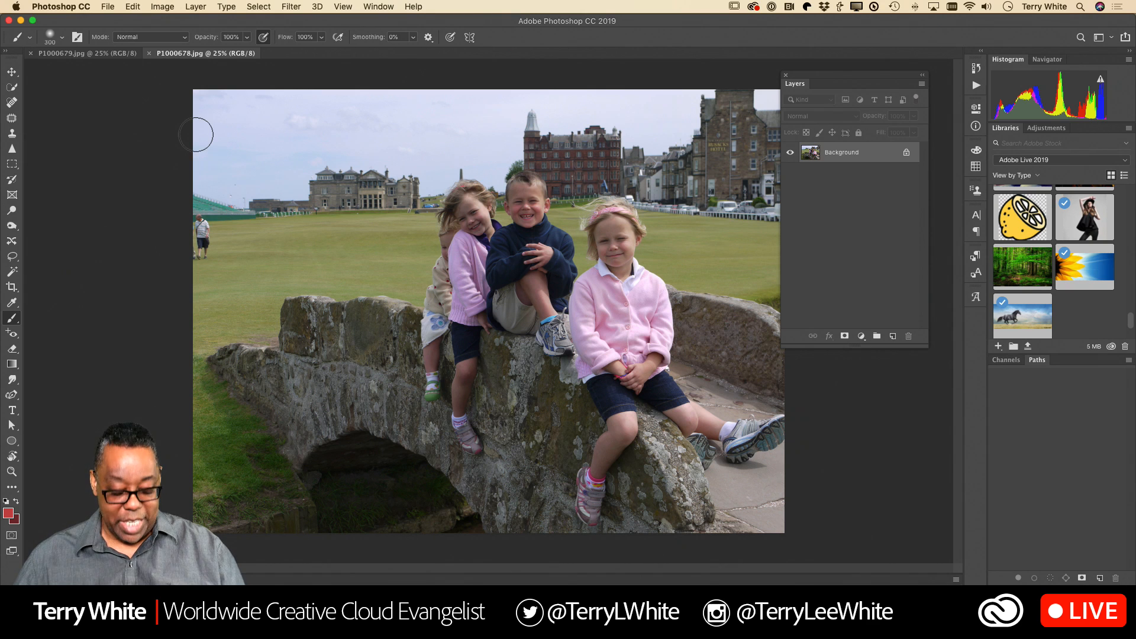
pyautogui.press('v')
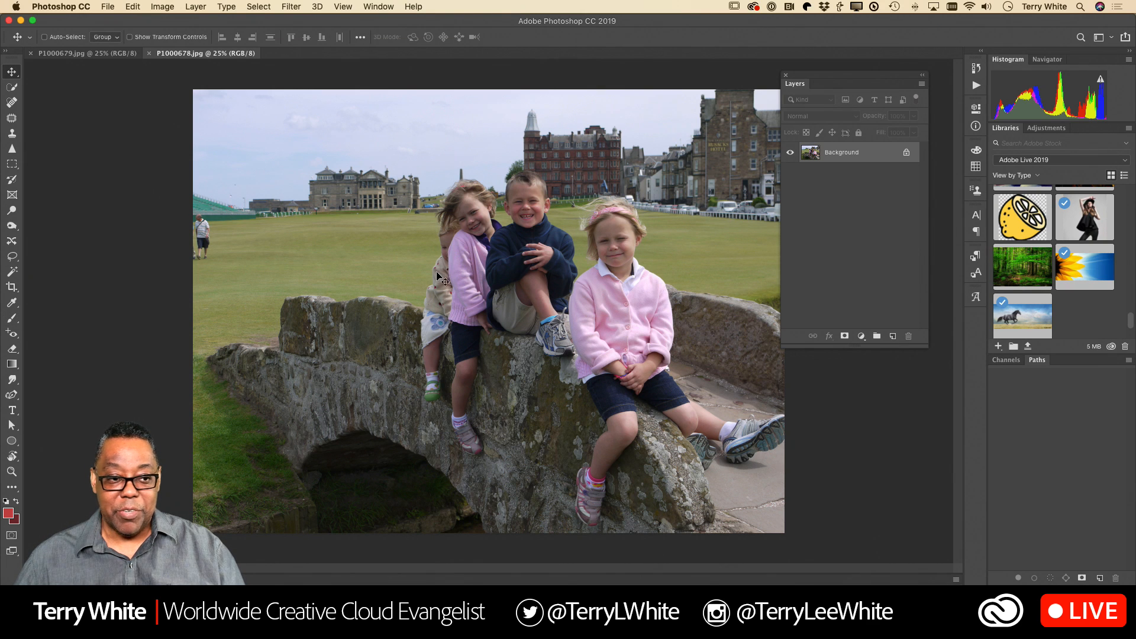
pyautogui.moveTo(464, 300); pyautogui.dragTo(92, 55)
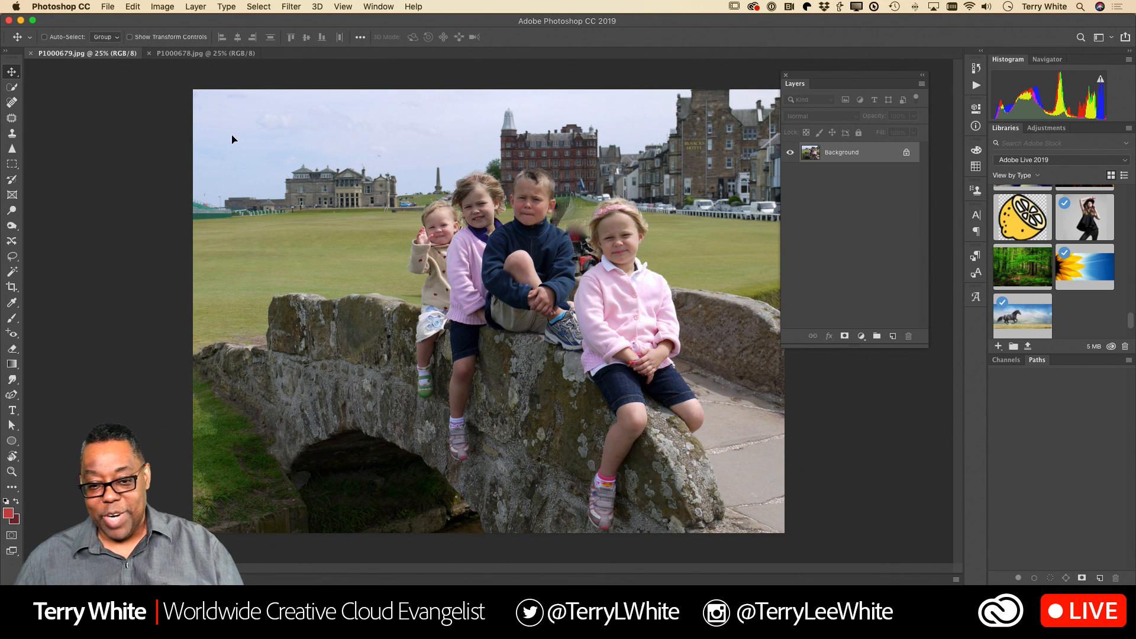
pyautogui.moveTo(474, 344); pyautogui.dragTo(473, 390)
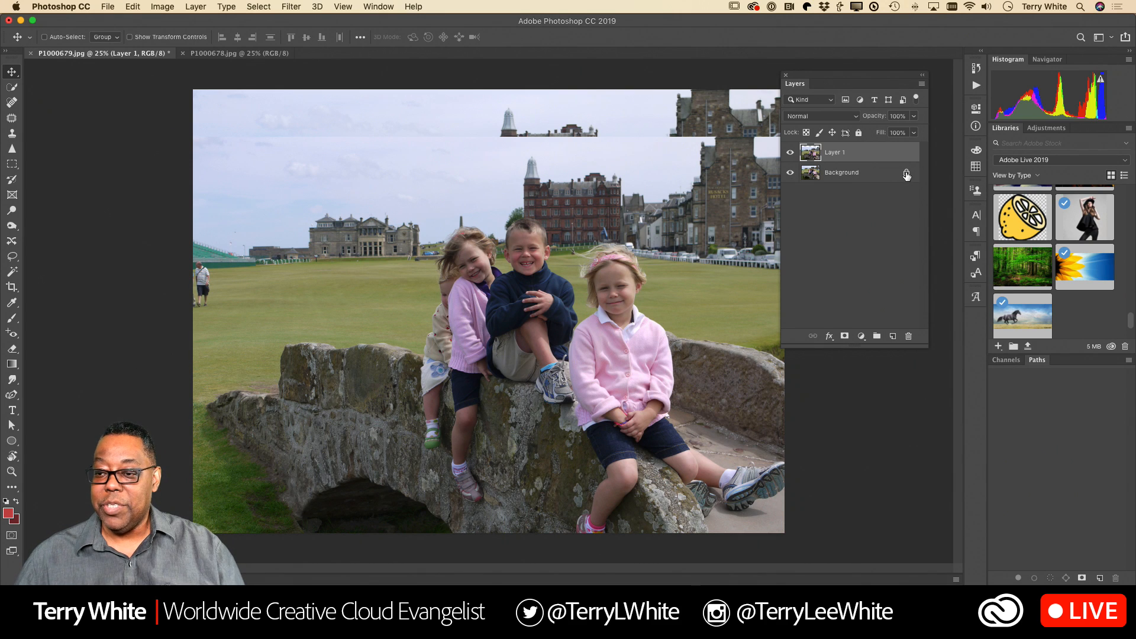
# - Select both Layer 1 and Background and locate the Auto-Align Layers command
pyautogui.keyDown('shift'); pyautogui.click(825, 178); pyautogui.keyUp('shift')
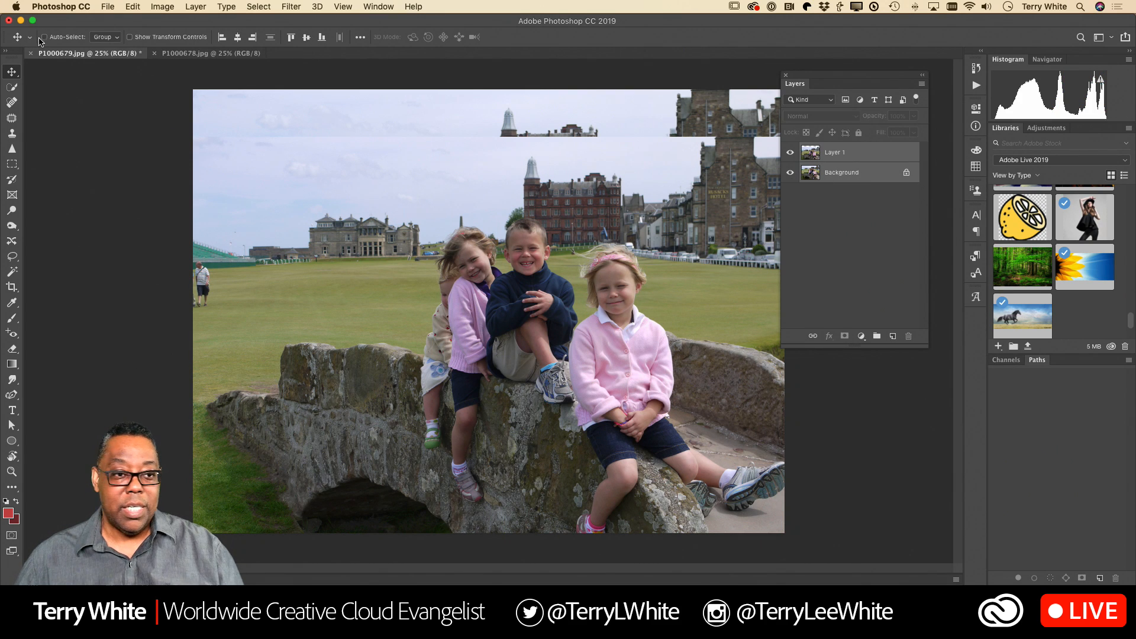
pyautogui.click(135, 6)
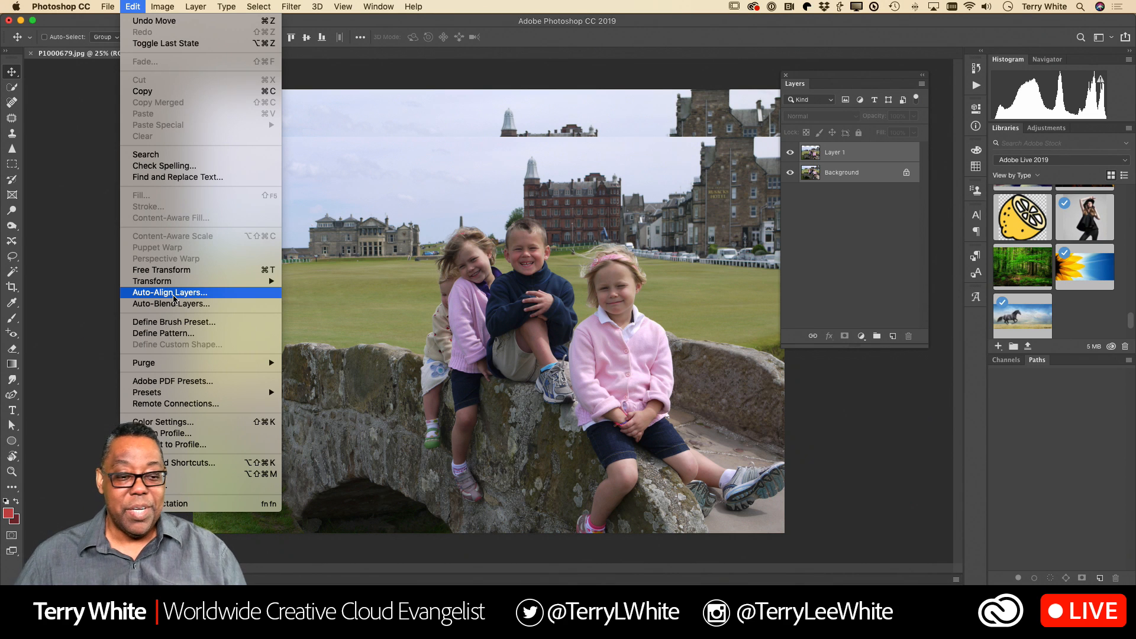
pyautogui.moveTo(184, 281)
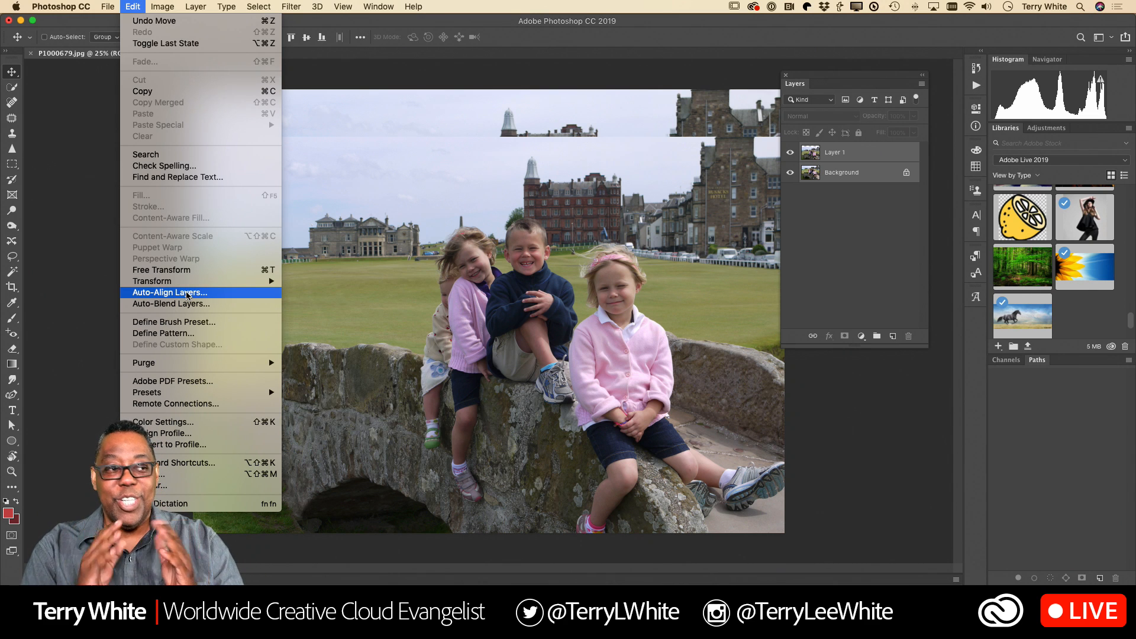
pyautogui.click(188, 8)
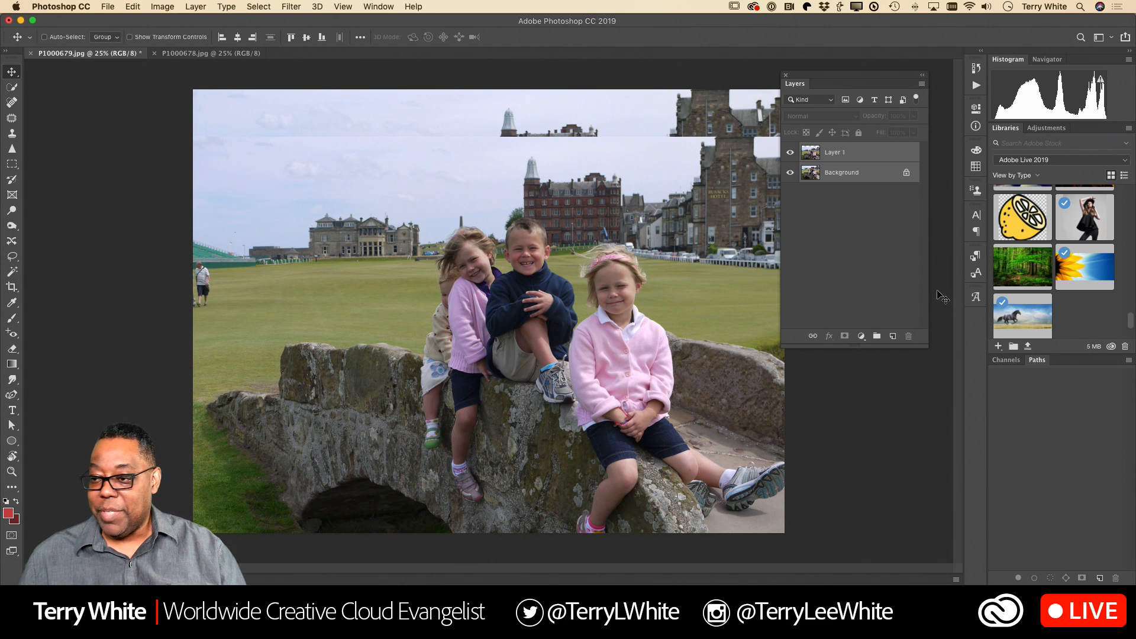
# - Set Layer 1's opacity to 75% and move it upward to roughly overlap the children with the Background
pyautogui.click(812, 155)
pyautogui.moveTo(878, 115); pyautogui.dragTo(863, 120)
pyautogui.moveTo(572, 365); pyautogui.dragTo(584, 321)
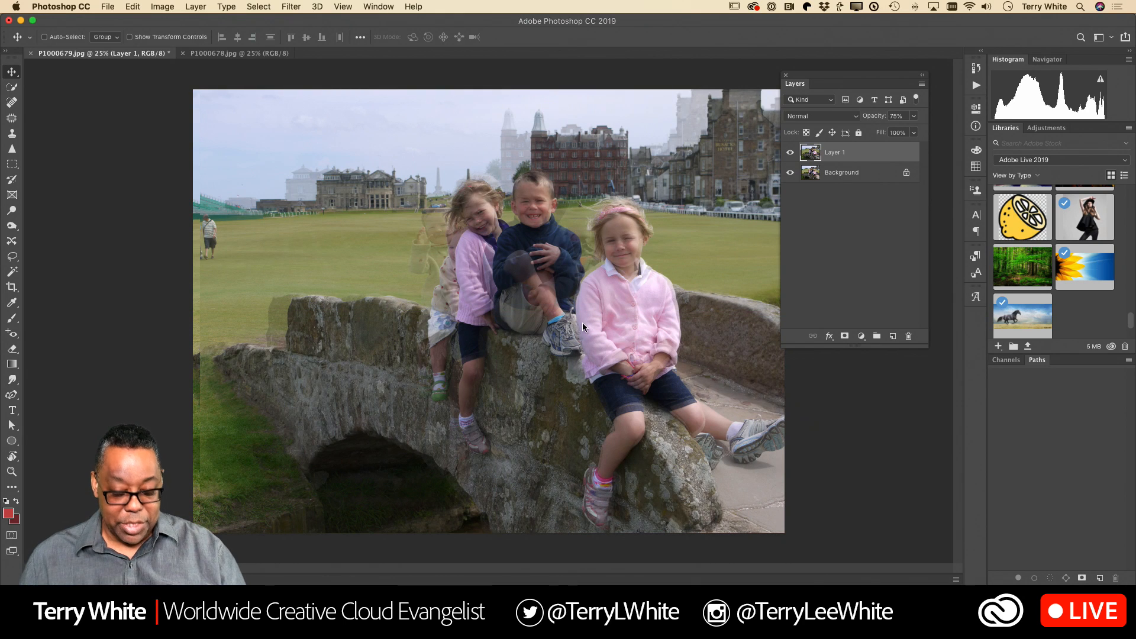
# - Fine-tune Layer 1's position at close range so the boy's face lines up with his face in the Background
pyautogui.press('z')
pyautogui.moveTo(518, 177); pyautogui.dragTo(632, 329)
pyautogui.press('v')
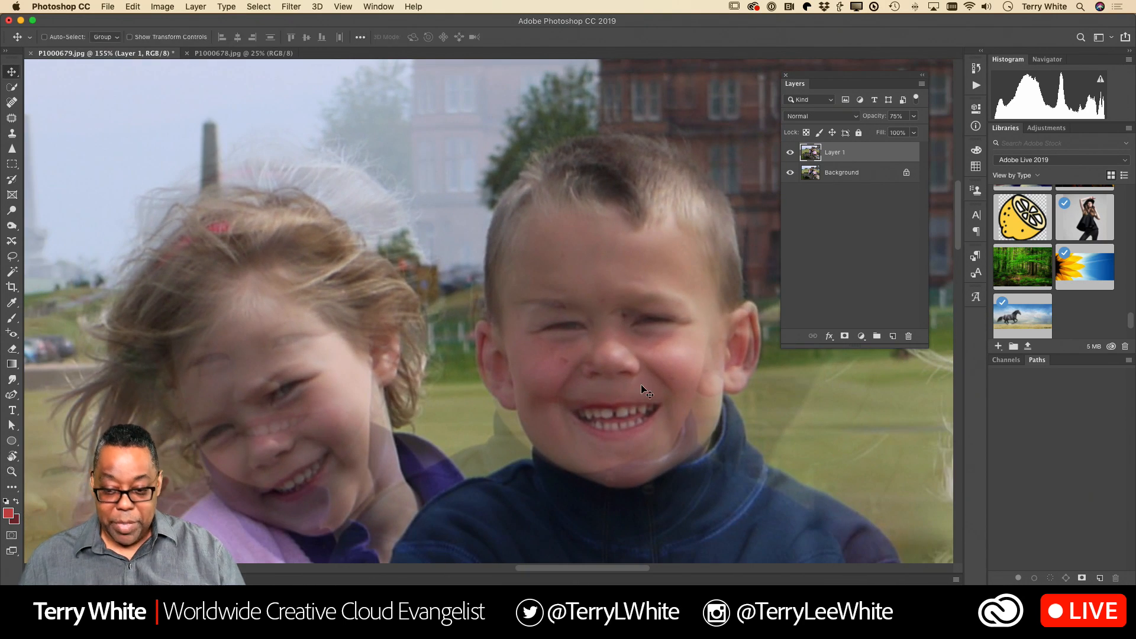
pyautogui.moveTo(652, 410); pyautogui.dragTo(646, 372)
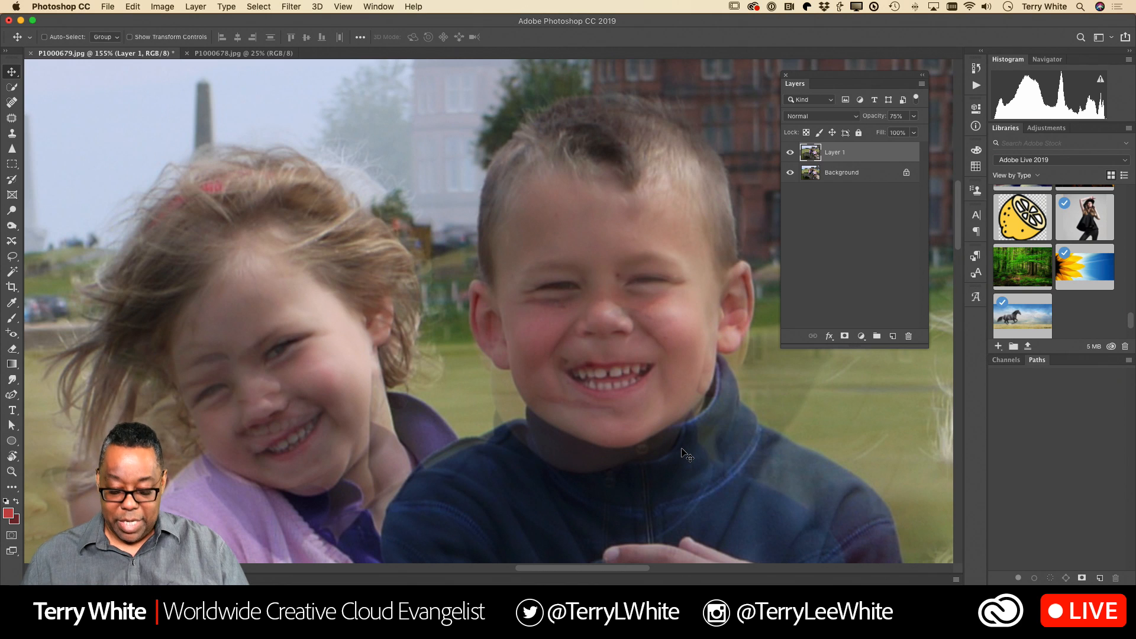
# - Set Layer 1's opacity back to 100% and add a black layer mask that hides the whole layer
pyautogui.press('super+0')
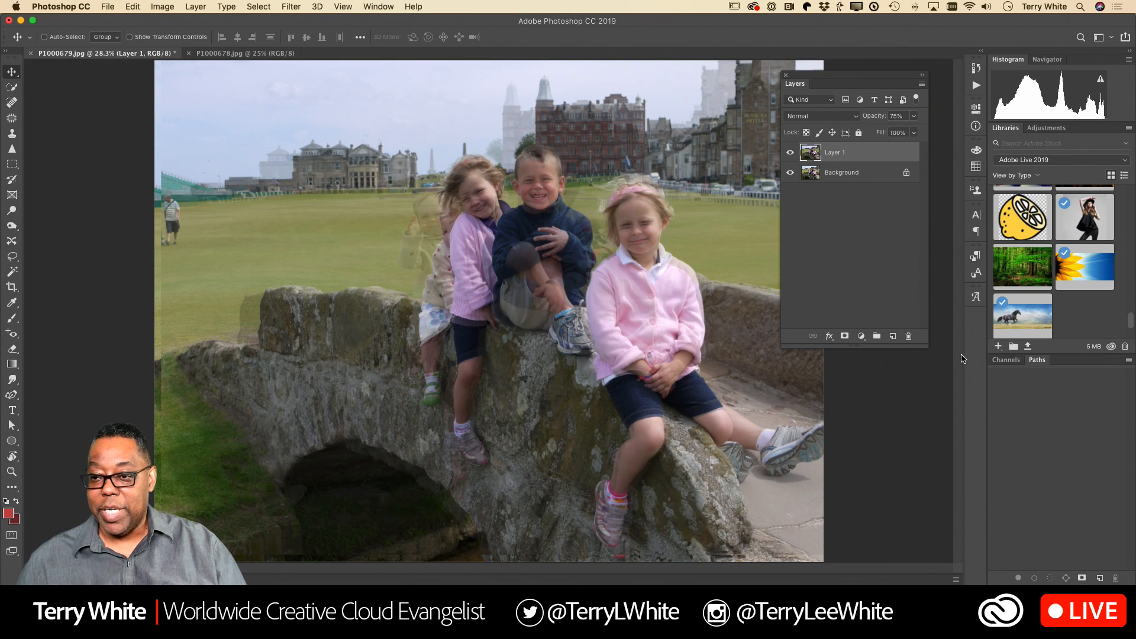
pyautogui.moveTo(868, 116); pyautogui.dragTo(979, 115)
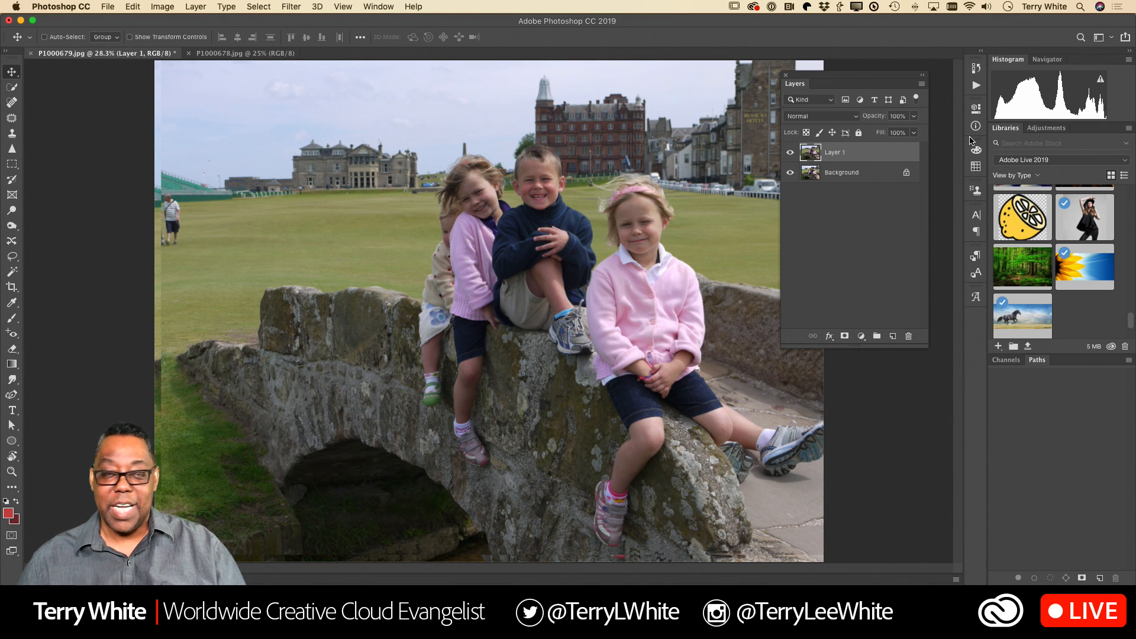
pyautogui.keyDown('alt'); pyautogui.click(844, 337); pyautogui.keyUp('alt')
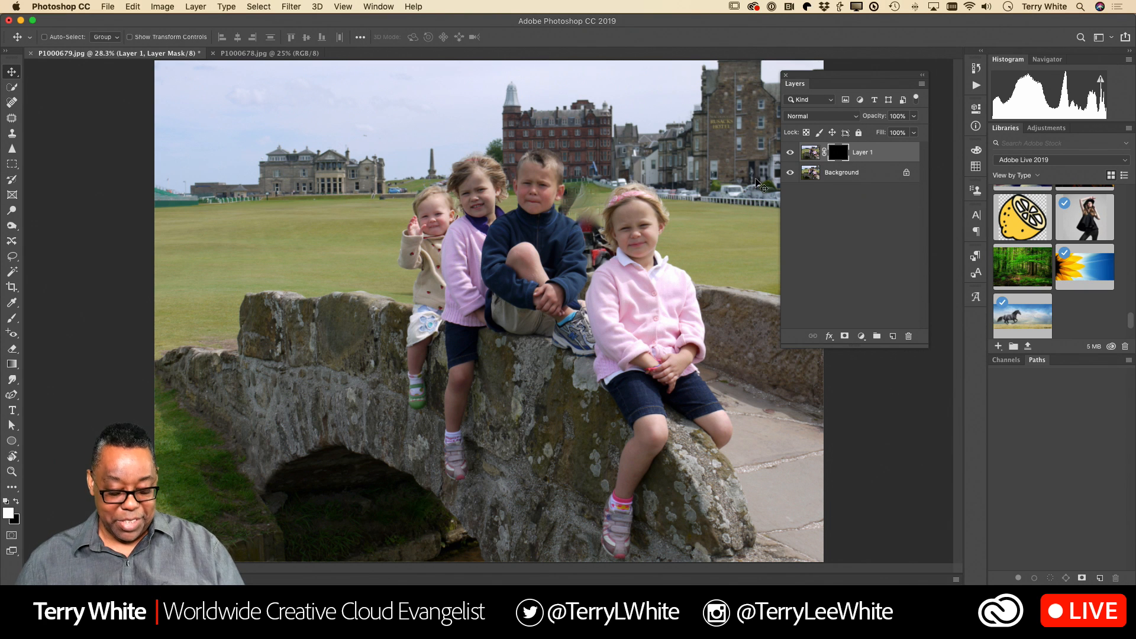
# - Reveal the boy's smiling face, collar and shoulders from Layer 1 by painting white on its mask with an 80 px brush
pyautogui.press('z')
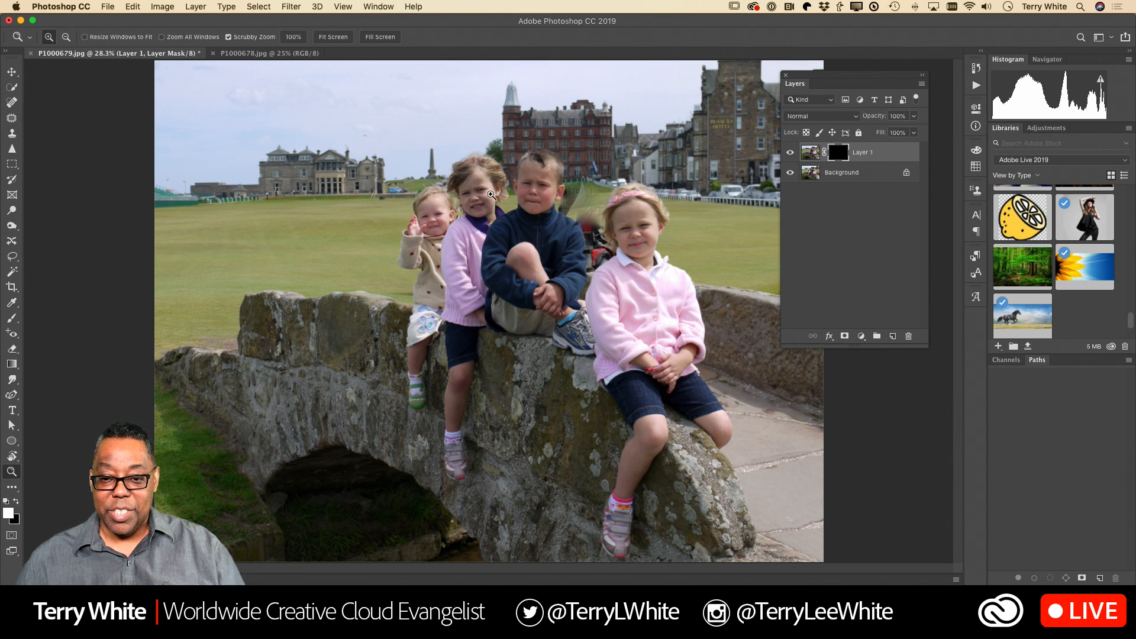
pyautogui.click(519, 182)
pyautogui.moveTo(557, 214); pyautogui.dragTo(498, 275)
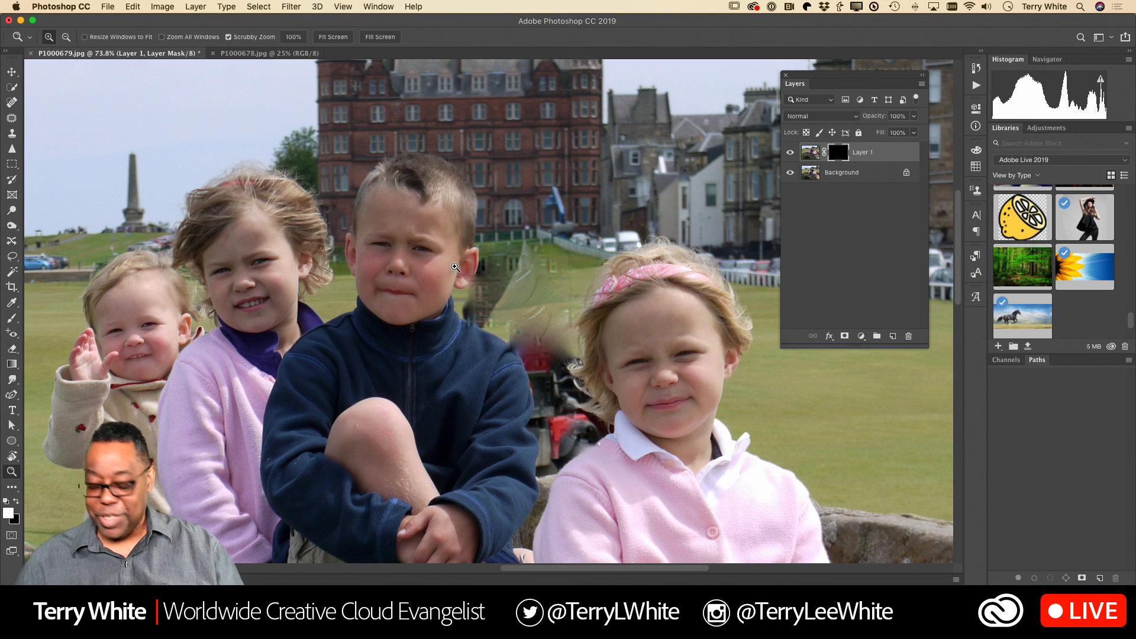
pyautogui.press('b')
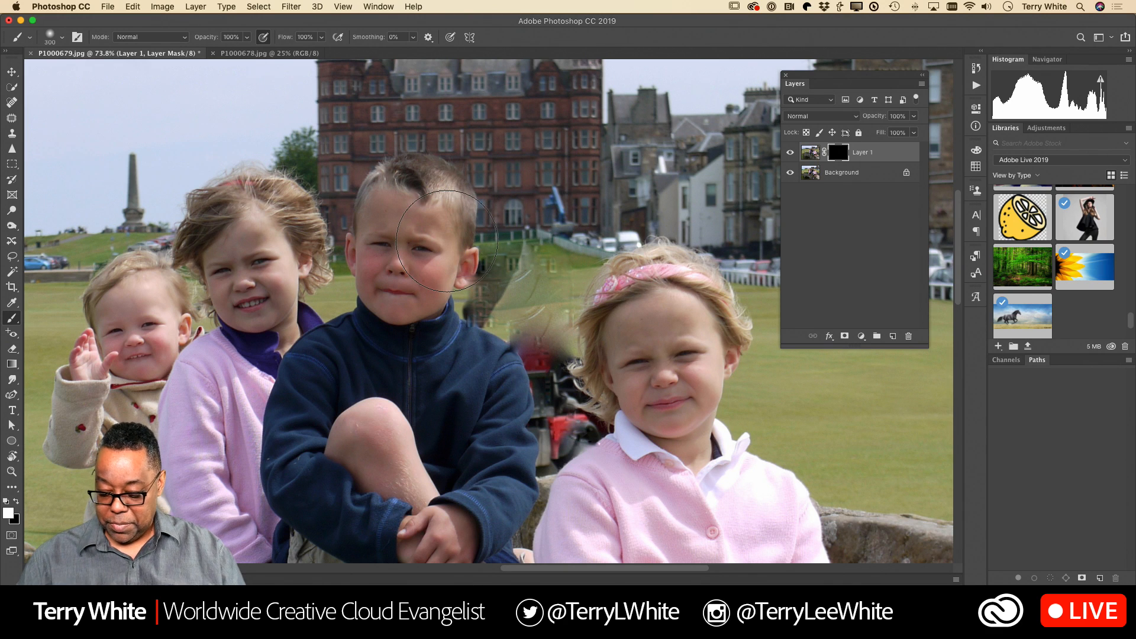
pyautogui.press('[')
pyautogui.press('[')
pyautogui.press('[')
pyautogui.press('[')
pyautogui.press('[')
pyautogui.press('[')
pyautogui.press('[')
pyautogui.press('[')
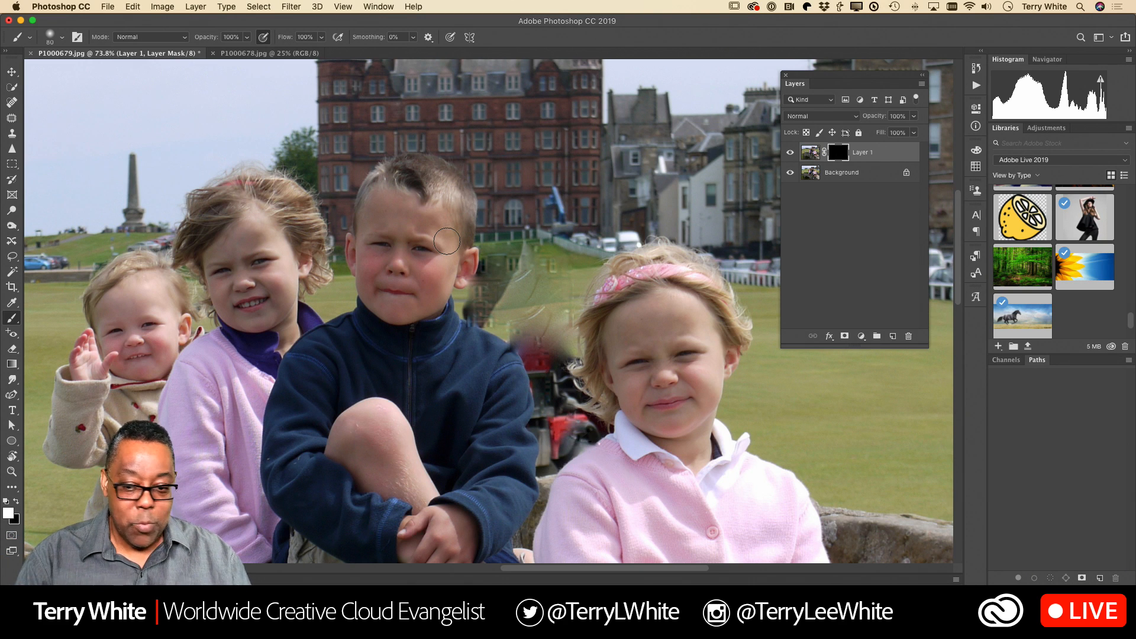
pyautogui.moveTo(447, 241)
pyautogui.mouseDown()
pyautogui.moveTo(390, 248)
pyautogui.moveTo(396, 207)
pyautogui.moveTo(373, 256)
pyautogui.moveTo(394, 288)
pyautogui.moveTo(427, 237)
pyautogui.moveTo(430, 273)
pyautogui.moveTo(403, 314)
pyautogui.moveTo(400, 291)
pyautogui.moveTo(373, 296)
pyautogui.moveTo(366, 276)
pyautogui.moveTo(367, 296)
pyautogui.moveTo(360, 231)
pyautogui.moveTo(388, 172)
pyautogui.moveTo(419, 185)
pyautogui.moveTo(447, 266)
pyautogui.moveTo(461, 257)
pyautogui.moveTo(446, 287)
pyautogui.moveTo(401, 305)
pyautogui.moveTo(393, 296)
pyautogui.moveTo(383, 310)
pyautogui.moveTo(386, 290)
pyautogui.moveTo(379, 316)
pyautogui.moveTo(413, 310)
pyautogui.moveTo(419, 328)
pyautogui.moveTo(441, 311)
pyautogui.moveTo(465, 255)
pyautogui.moveTo(452, 307)
pyautogui.moveTo(462, 303)
pyautogui.moveTo(463, 315)
pyautogui.moveTo(498, 297)
pyautogui.moveTo(517, 305)
pyautogui.moveTo(521, 326)
pyautogui.moveTo(503, 320)
pyautogui.moveTo(515, 337)
pyautogui.moveTo(501, 351)
pyautogui.moveTo(504, 339)
pyautogui.moveTo(524, 409)
pyautogui.moveTo(529, 354)
pyautogui.moveTo(536, 361)
pyautogui.moveTo(538, 444)
pyautogui.moveTo(554, 284)
pyautogui.moveTo(530, 254)
pyautogui.moveTo(560, 204)
pyautogui.moveTo(591, 249)
pyautogui.moveTo(565, 313)
pyautogui.moveTo(568, 438)
pyautogui.moveTo(561, 406)
pyautogui.moveTo(553, 467)
pyautogui.moveTo(592, 432)
pyautogui.moveTo(580, 394)
pyautogui.moveTo(572, 435)
pyautogui.mouseUp()
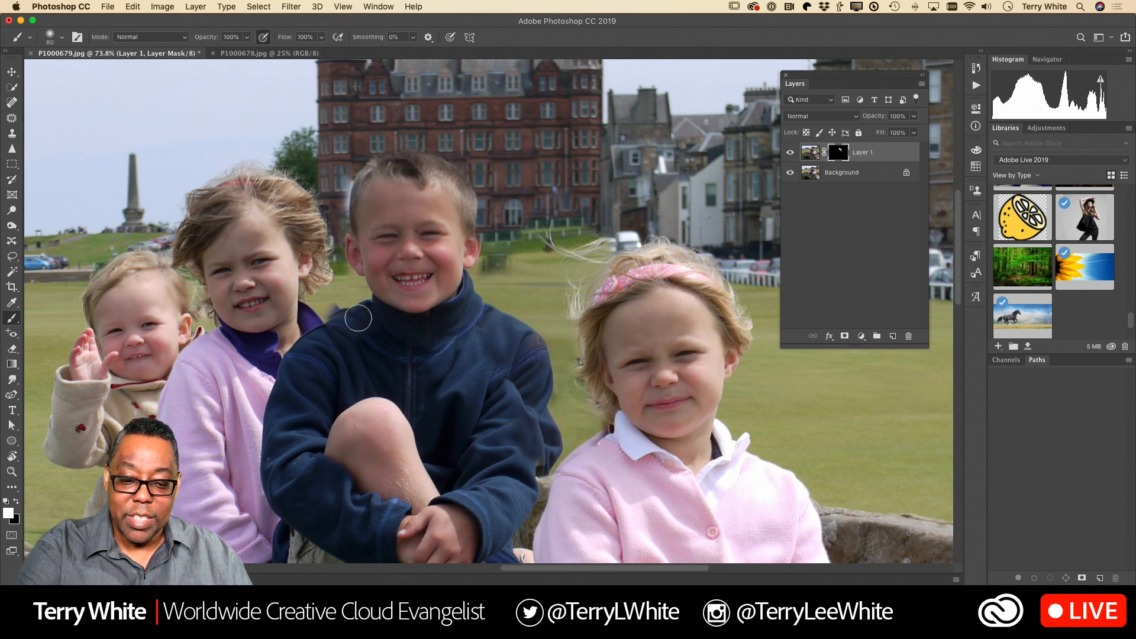
# - Paint the boy's alternate hand into view with white on the mask, paint it out with black, and restore his sleeve
pyautogui.moveTo(380, 335)
pyautogui.mouseDown()
pyautogui.moveTo(430, 349)
pyautogui.moveTo(438, 400)
pyautogui.moveTo(466, 397)
pyautogui.mouseUp()
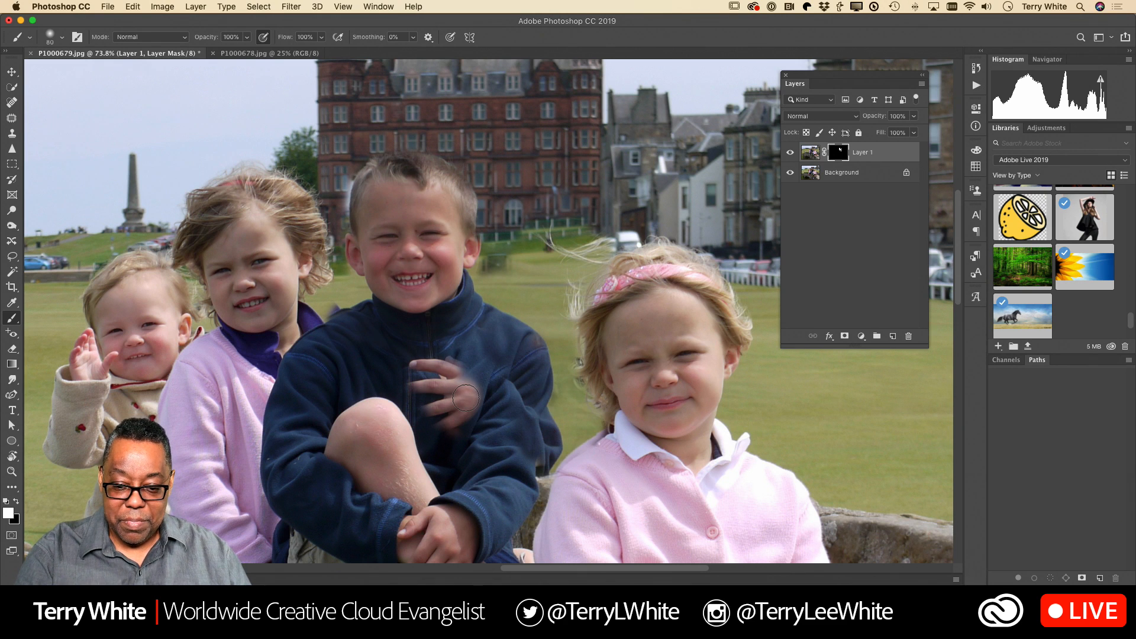
pyautogui.moveTo(466, 398)
pyautogui.mouseDown()
pyautogui.moveTo(461, 421)
pyautogui.moveTo(465, 395)
pyautogui.moveTo(422, 381)
pyautogui.moveTo(423, 359)
pyautogui.moveTo(412, 376)
pyautogui.moveTo(434, 420)
pyautogui.moveTo(461, 388)
pyautogui.moveTo(437, 378)
pyautogui.moveTo(455, 366)
pyautogui.moveTo(437, 357)
pyautogui.moveTo(408, 375)
pyautogui.moveTo(453, 387)
pyautogui.moveTo(471, 410)
pyautogui.moveTo(465, 438)
pyautogui.moveTo(524, 384)
pyautogui.moveTo(523, 365)
pyautogui.moveTo(508, 383)
pyautogui.moveTo(519, 355)
pyautogui.moveTo(516, 419)
pyautogui.mouseUp()
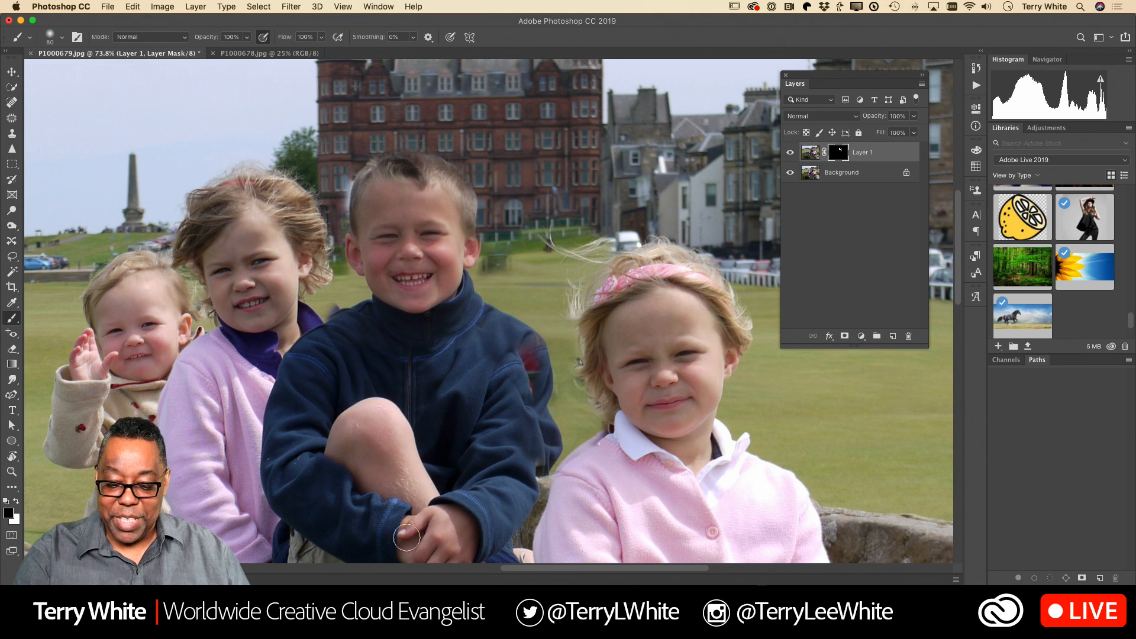
pyautogui.press('x')
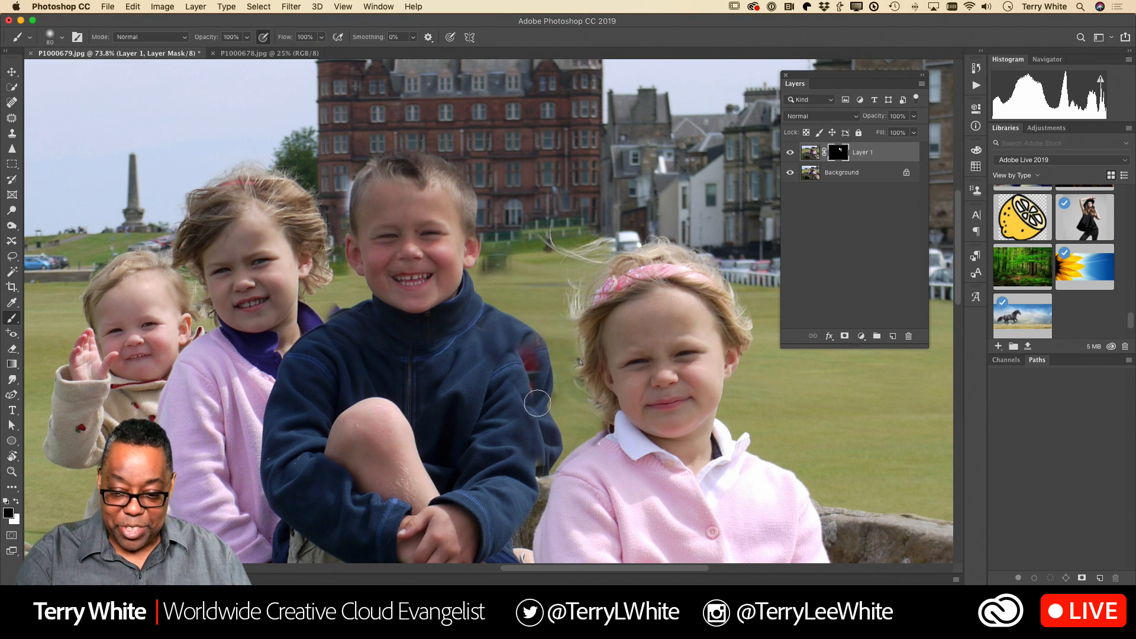
pyautogui.moveTo(532, 398)
pyautogui.mouseDown()
pyautogui.moveTo(526, 361)
pyautogui.moveTo(508, 376)
pyautogui.mouseUp()
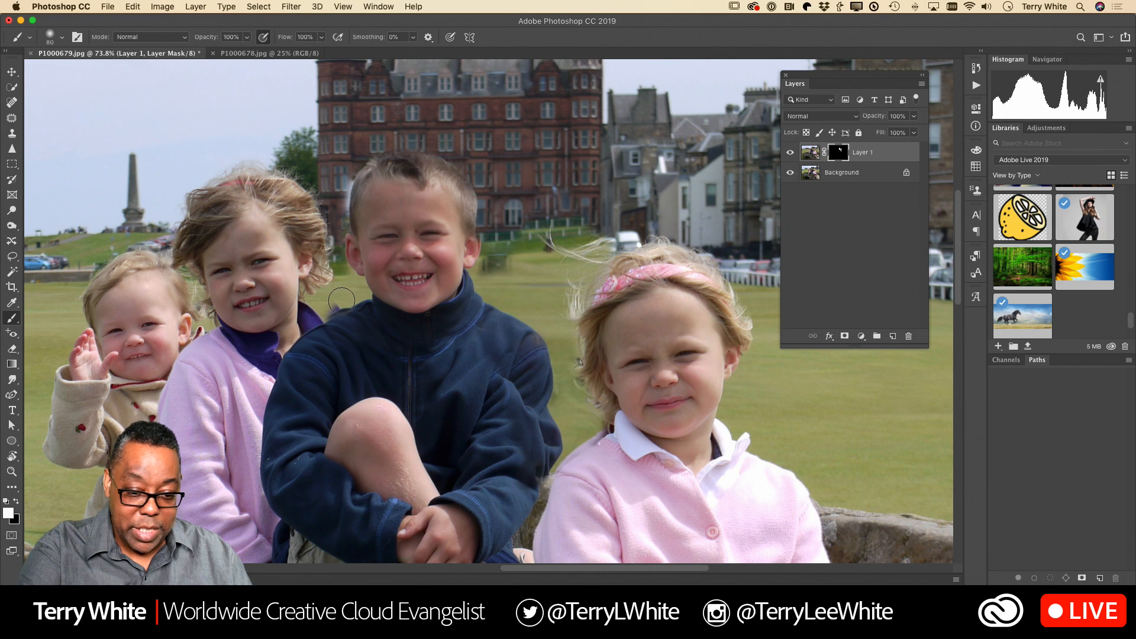
# - Clean up Layer 1's mask beside the boy's ear and shoulder with a 45 px brush, alternating white and black
pyautogui.press('x')
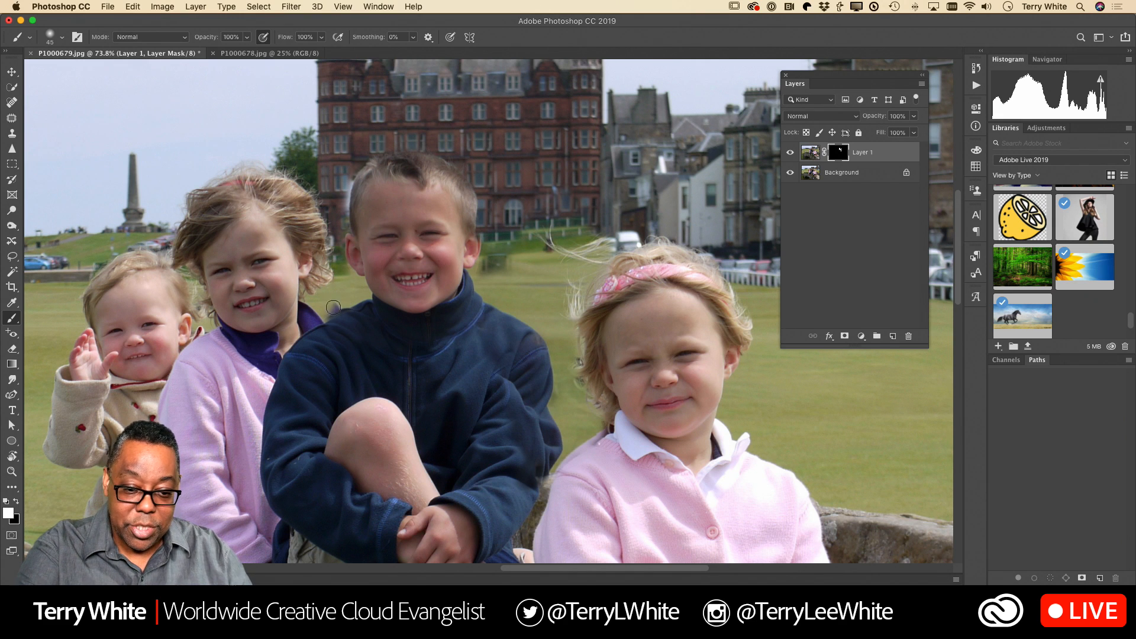
pyautogui.press('[')
pyautogui.press('[')
pyautogui.press('[')
pyautogui.press('x')
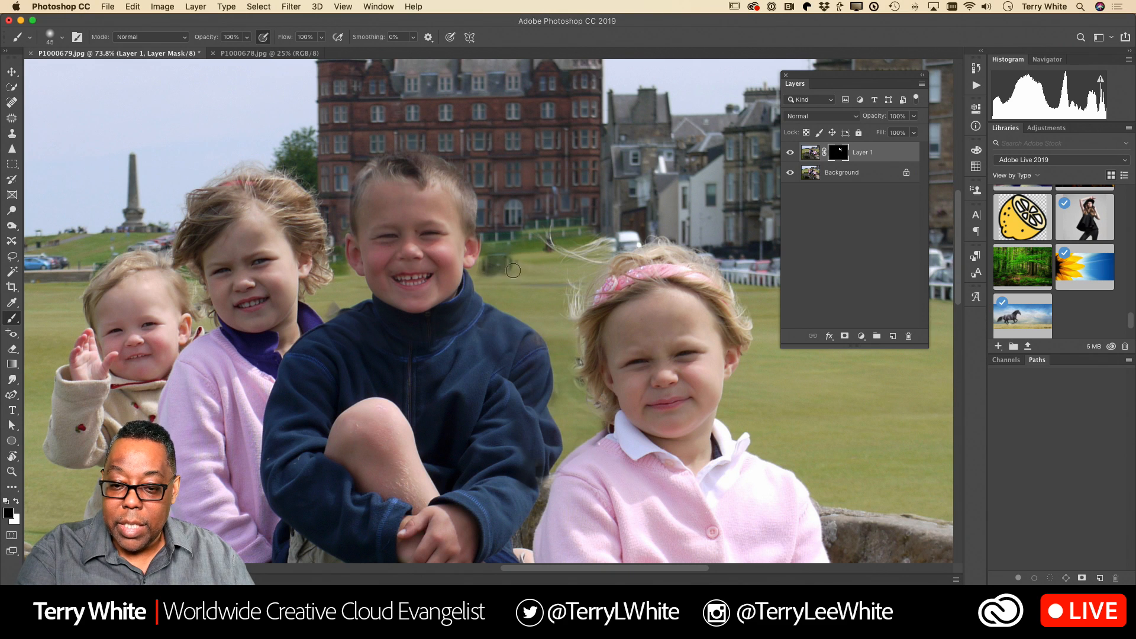
pyautogui.moveTo(513, 270)
pyautogui.mouseDown()
pyautogui.moveTo(487, 270)
pyautogui.moveTo(506, 296)
pyautogui.moveTo(515, 274)
pyautogui.moveTo(498, 292)
pyautogui.moveTo(505, 260)
pyautogui.moveTo(489, 262)
pyautogui.moveTo(493, 292)
pyautogui.moveTo(547, 252)
pyautogui.moveTo(501, 293)
pyautogui.moveTo(508, 280)
pyautogui.moveTo(491, 263)
pyautogui.mouseUp()
pyautogui.press('x')
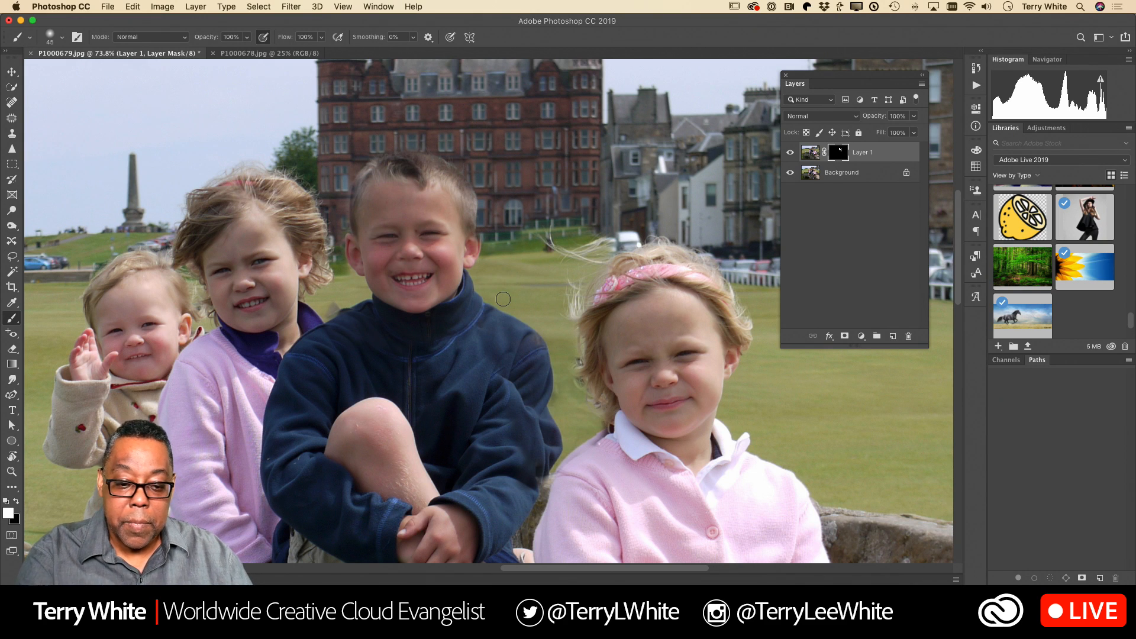
pyautogui.moveTo(338, 303); pyautogui.dragTo(318, 317)
pyautogui.press('x')
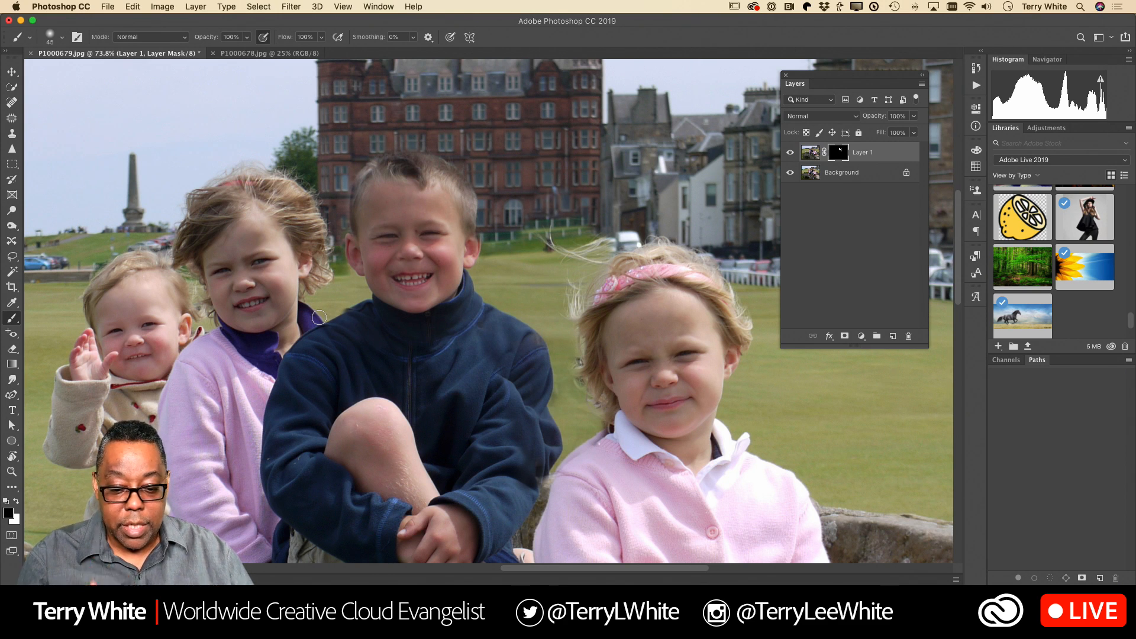
pyautogui.press('super+0')
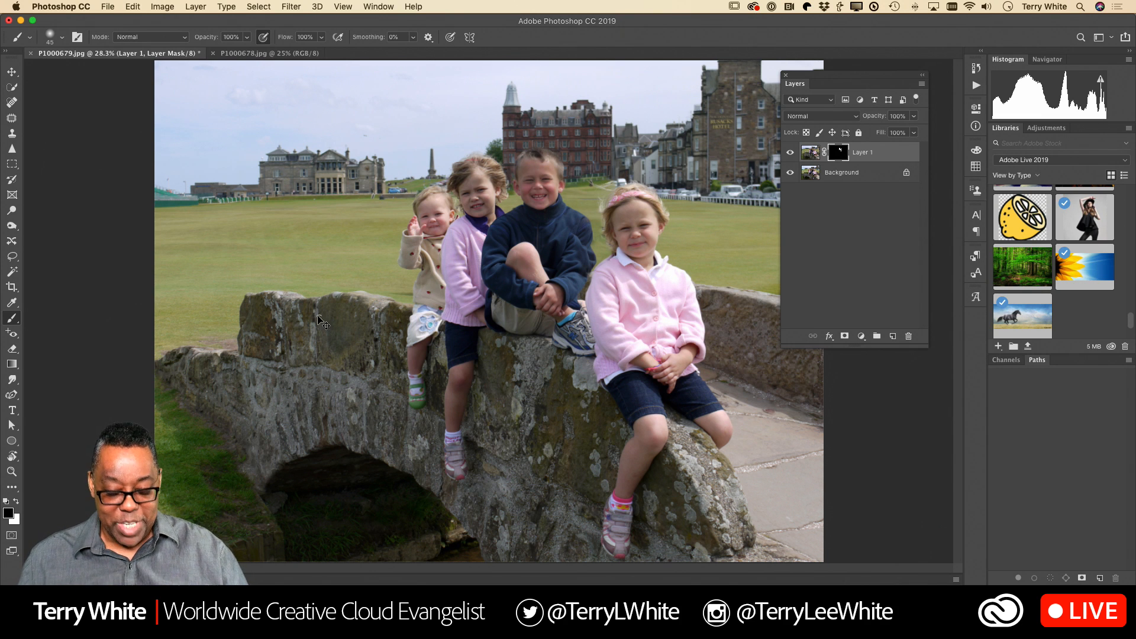
# - Switch to Finder and open P1000679.psd from the Family Photo folder in Photoshop
pyautogui.press('super+Tab')
pyautogui.click(364, 394)
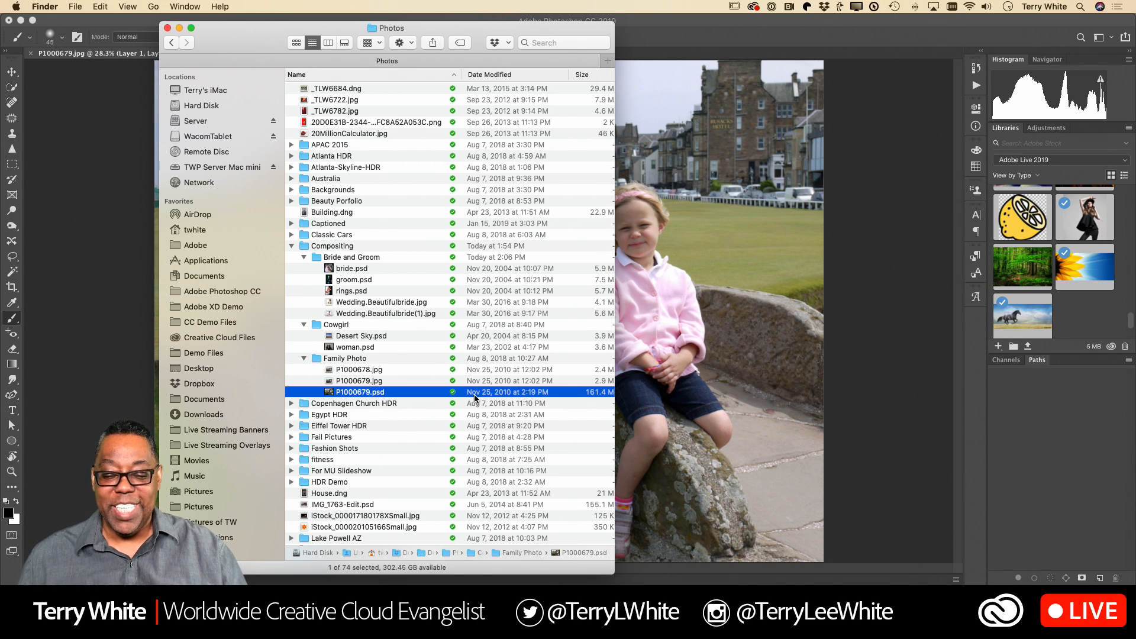
pyautogui.doubleClick(474, 394)
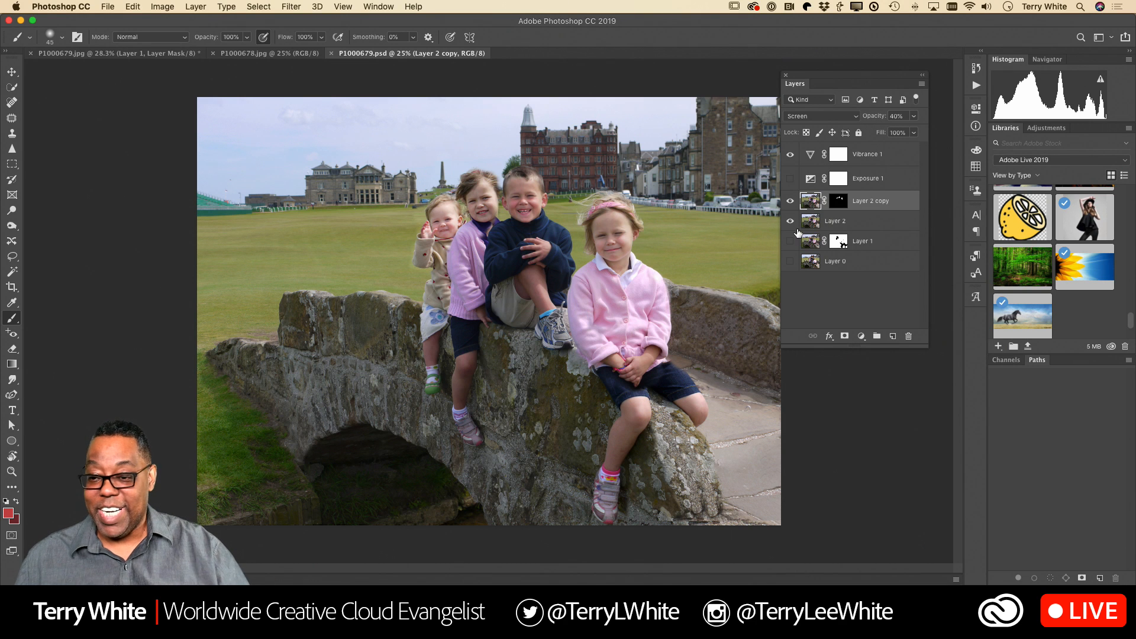
# - Hide Layer 2 copy and Layer 2 and show Layer 1 to inspect its masked areas
pyautogui.click(791, 201)
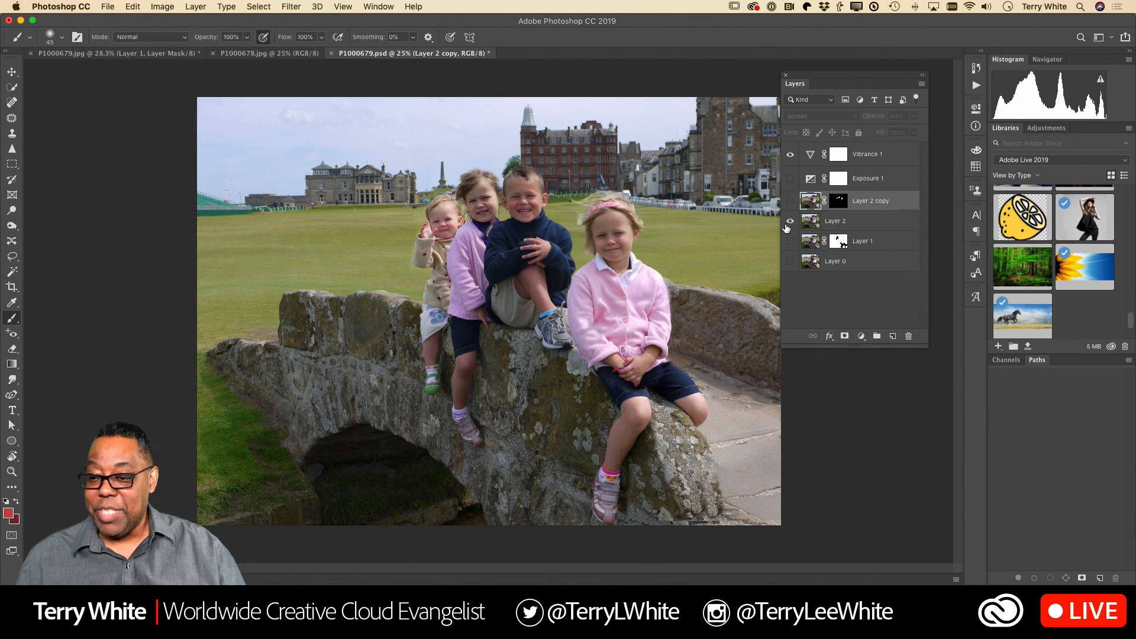
pyautogui.click(790, 221)
pyautogui.click(790, 242)
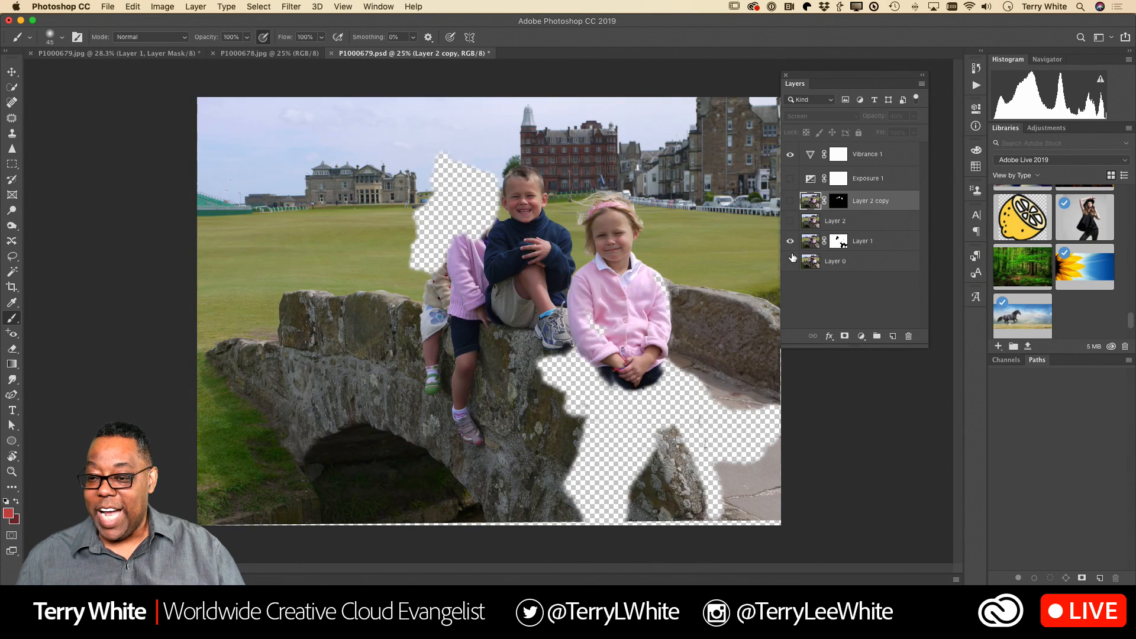
# - Toggle Layer 0's visibility repeatedly to compare Layer 1's masked cutout with the combined family photo, leaving Layer 0 shown
pyautogui.click(790, 261)
pyautogui.click(791, 263)
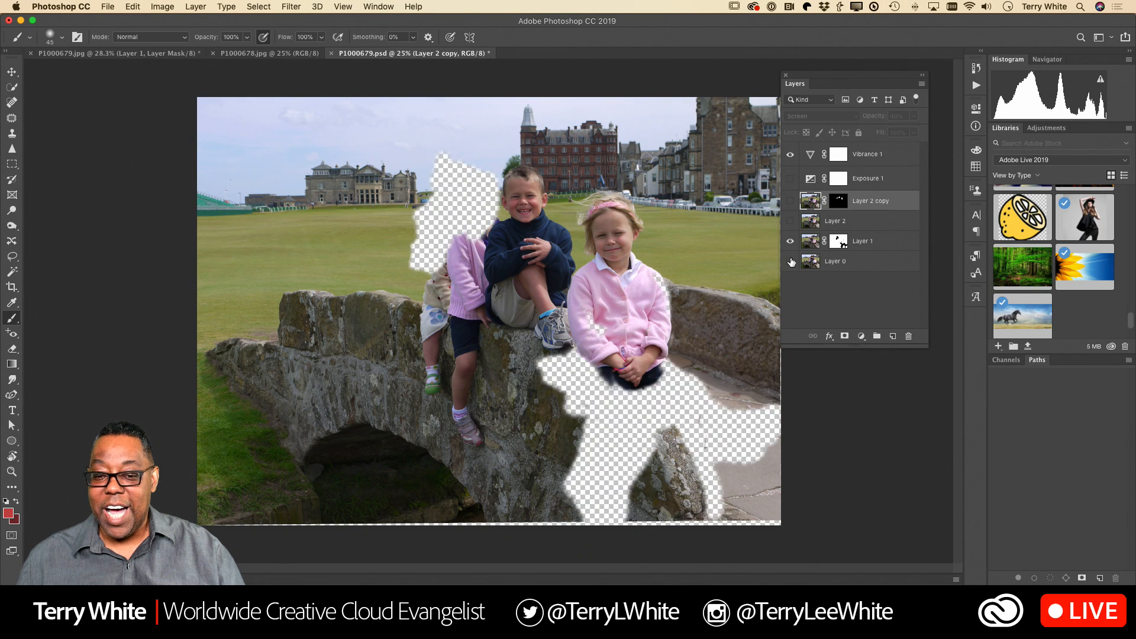
pyautogui.click(790, 262)
pyautogui.click(791, 262)
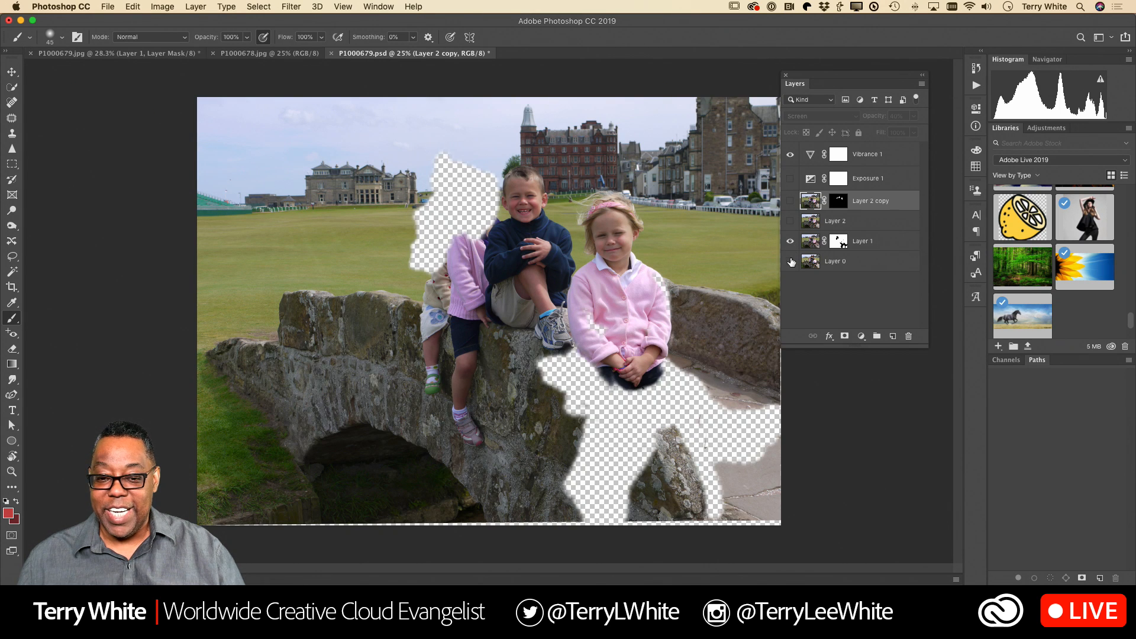
pyautogui.click(791, 262)
pyautogui.click(791, 261)
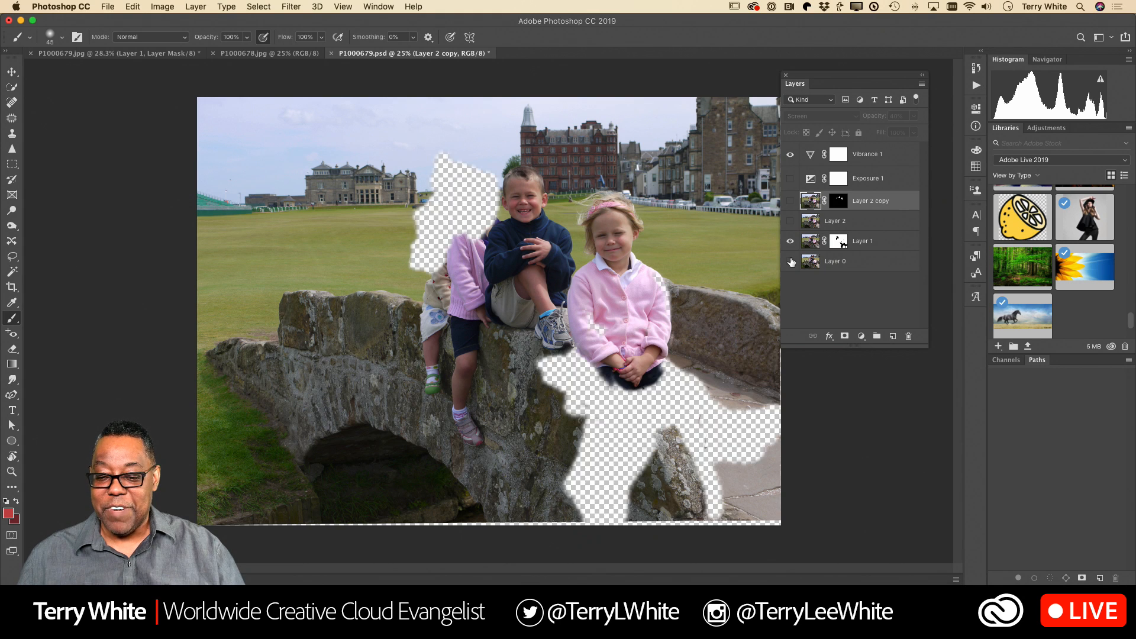
pyautogui.click(791, 262)
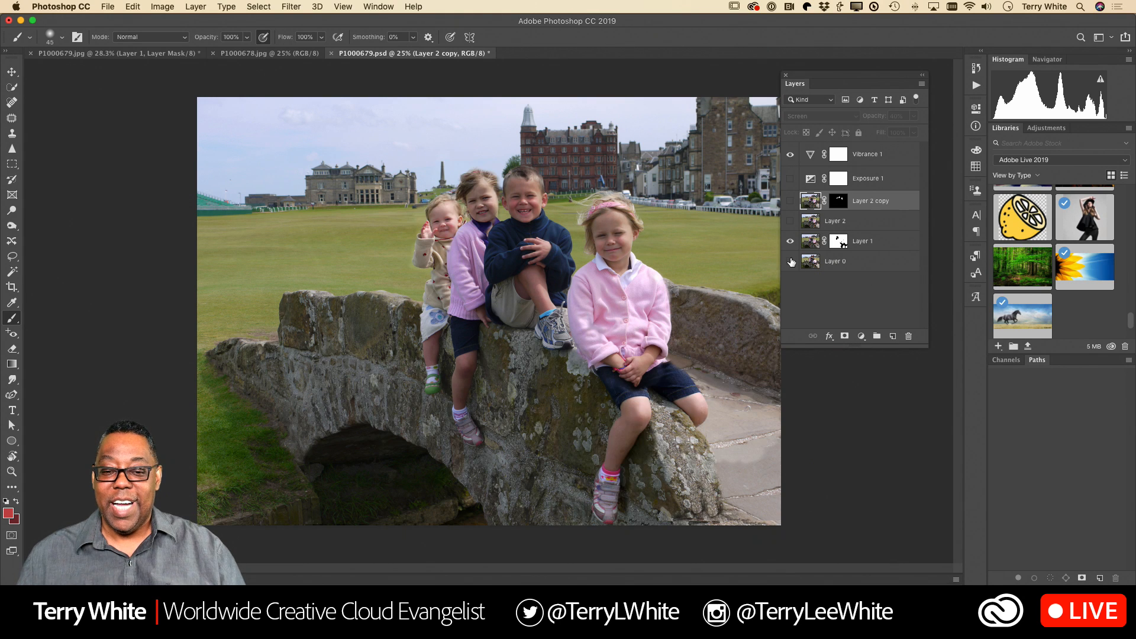
pyautogui.click(791, 261)
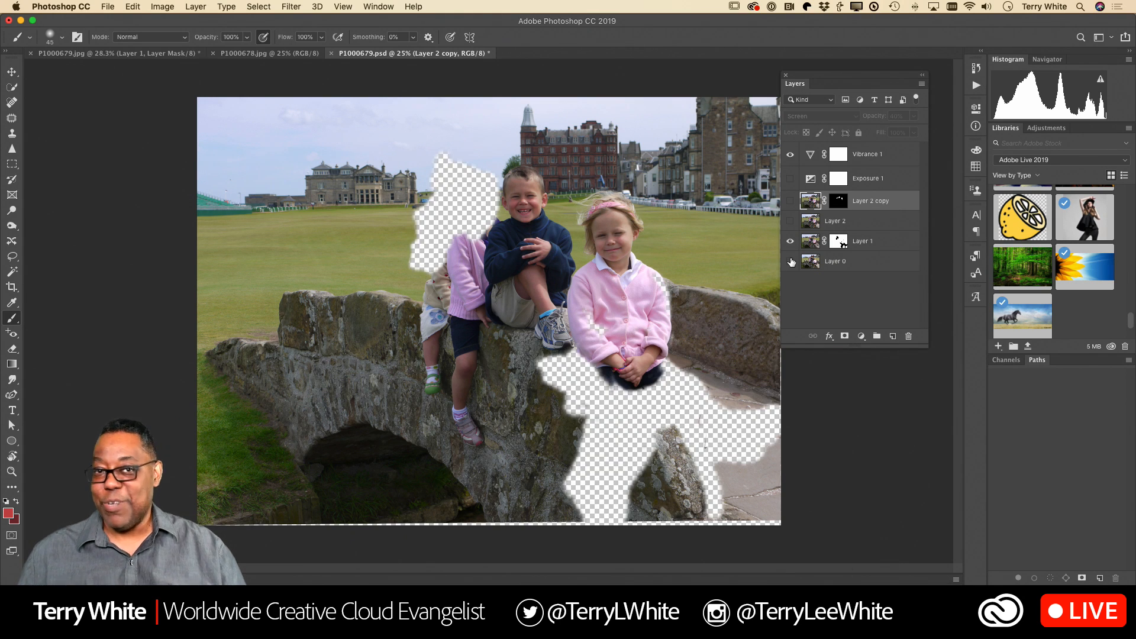
pyautogui.click(791, 262)
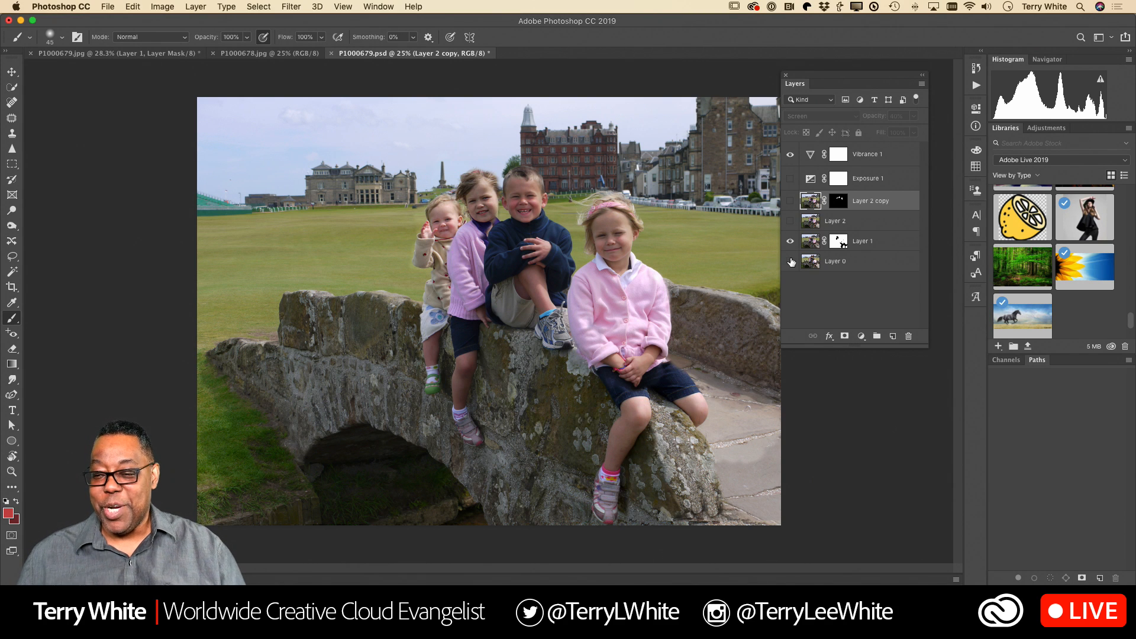
pyautogui.click(791, 261)
pyautogui.click(791, 261)
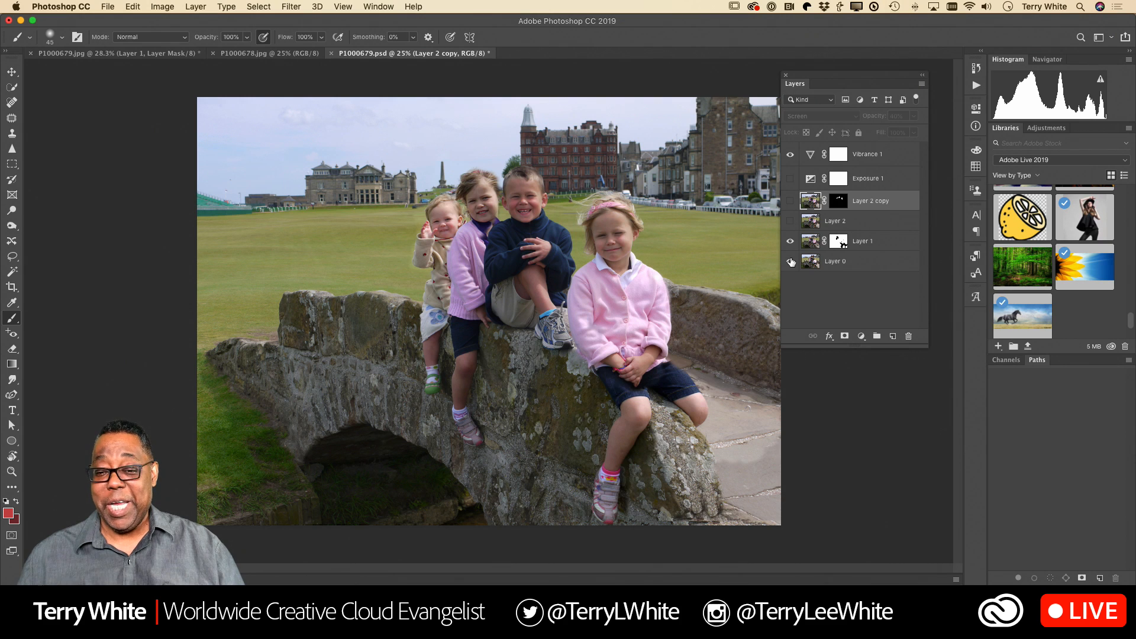
pyautogui.click(790, 261)
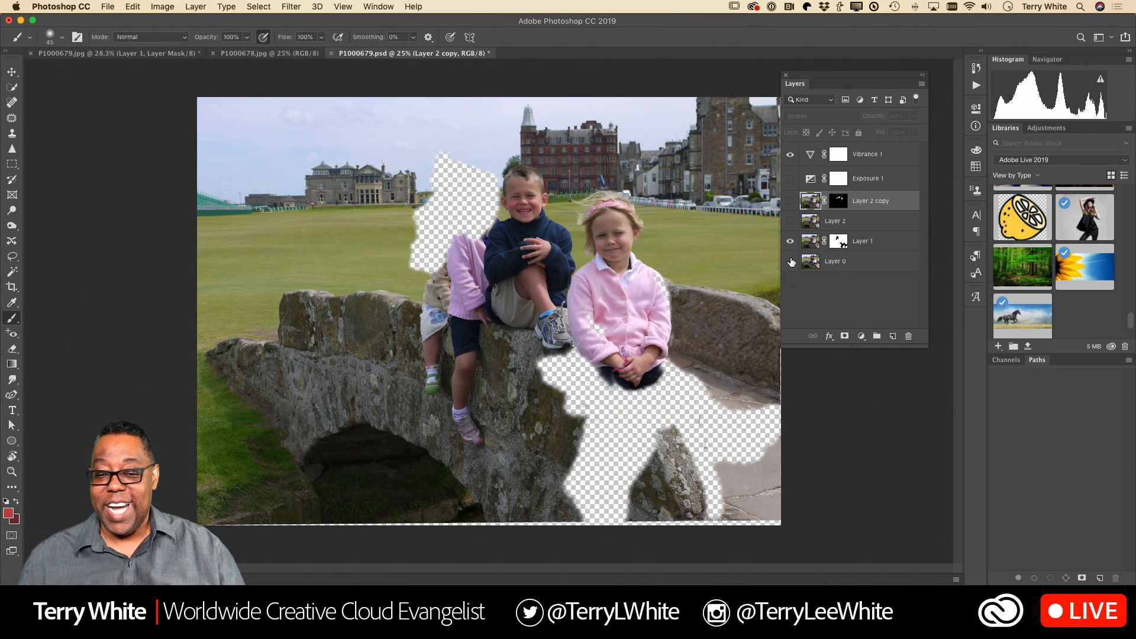
pyautogui.click(791, 261)
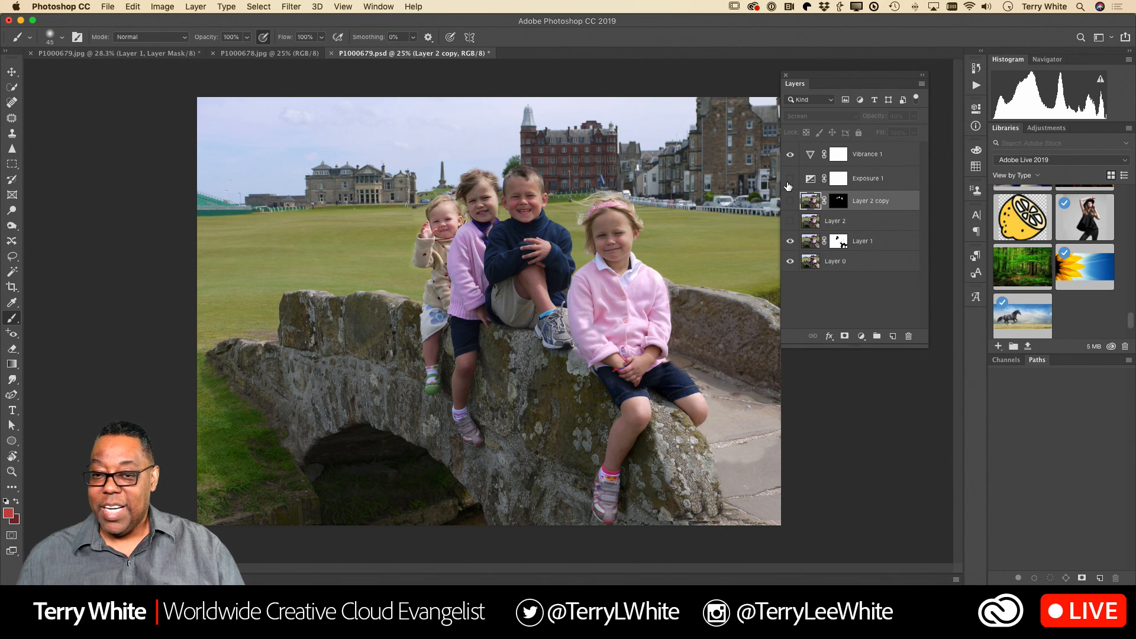
# - Revert P1000679.psd to its saved version and close it
pyautogui.click(81, 6)
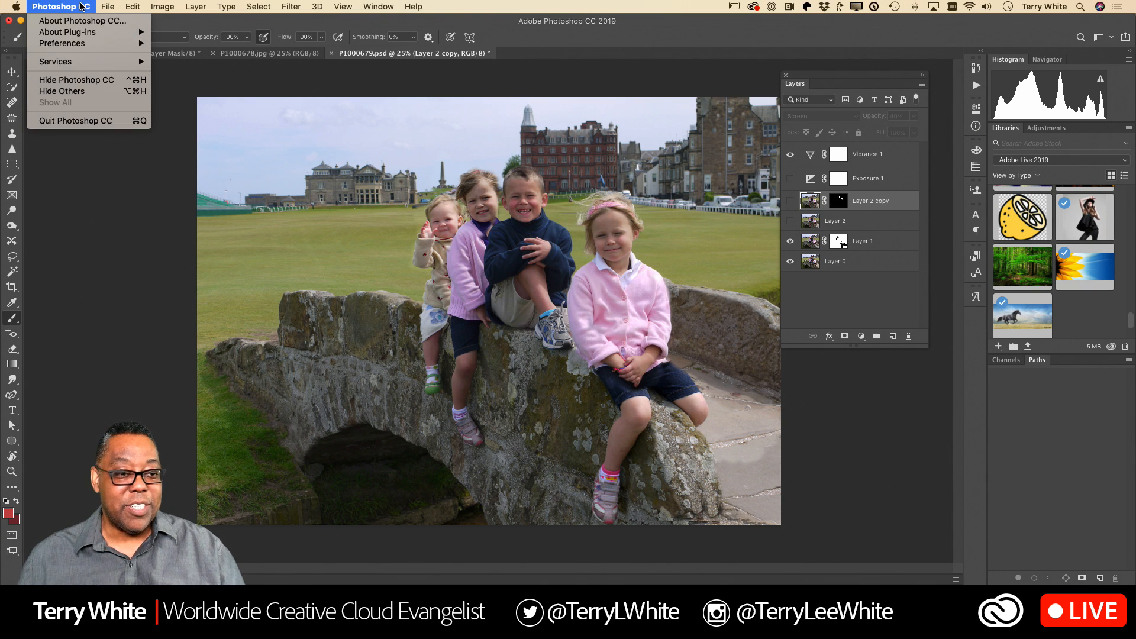
pyautogui.moveTo(108, 7)
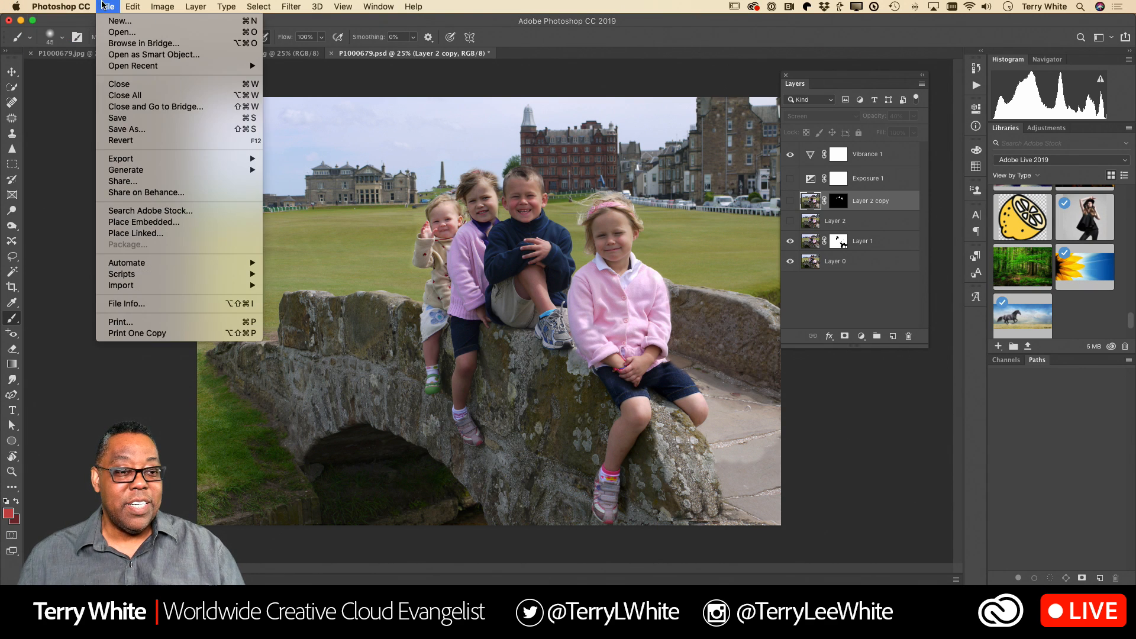
pyautogui.click(130, 144)
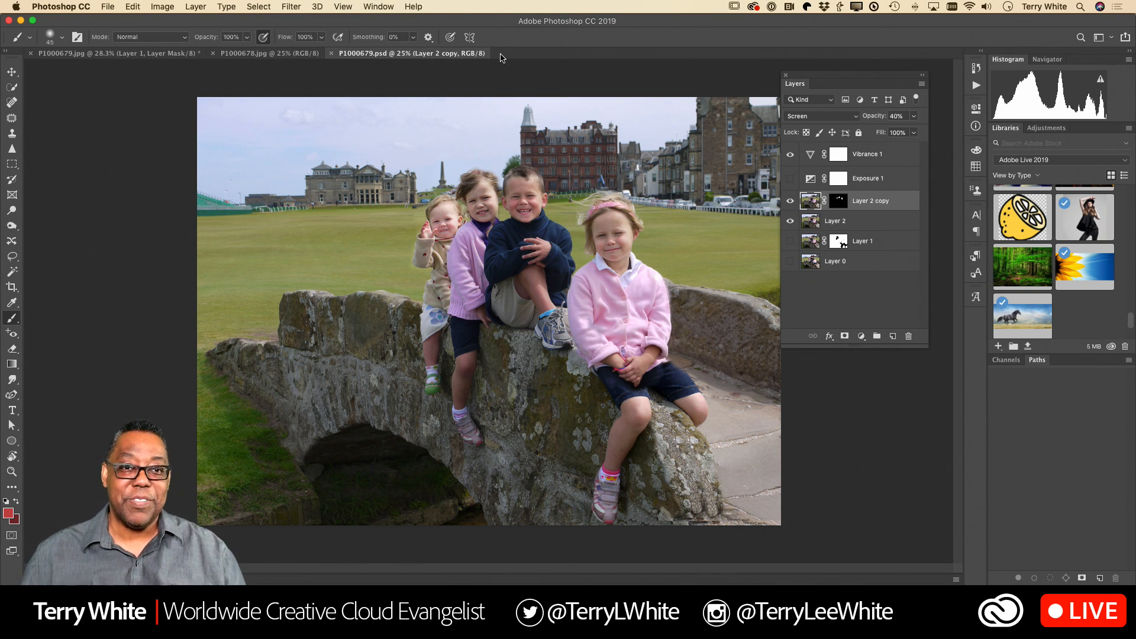
pyautogui.press('super+w')
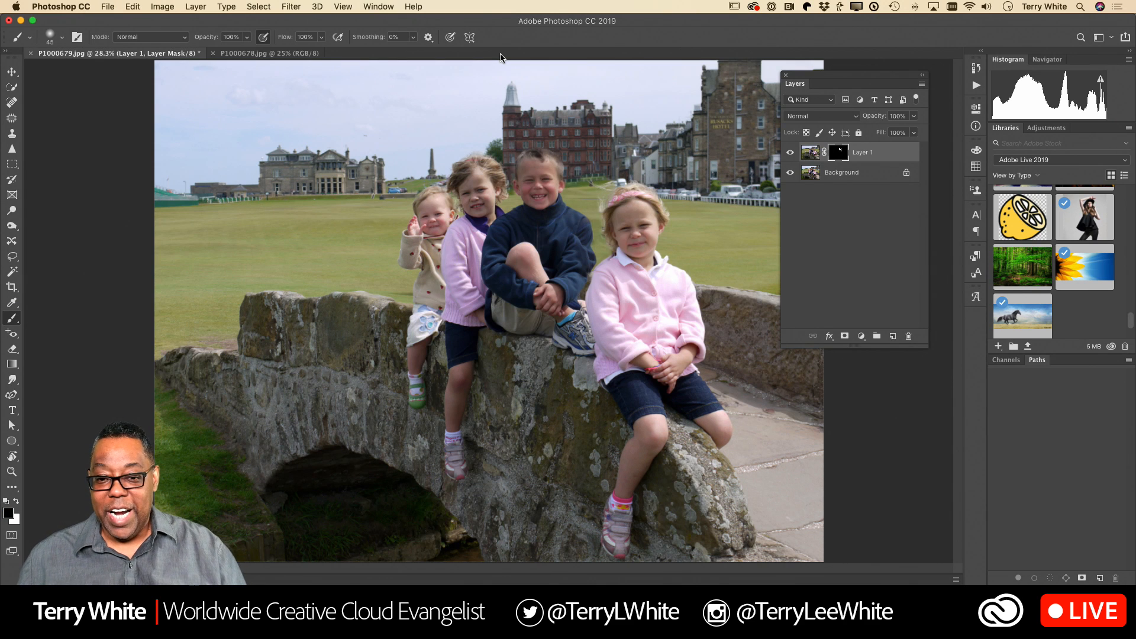
# - Close P1000679.jpg without saving its changes, and close P1000678.jpg as well
pyautogui.press('super+w')
pyautogui.click(520, 213)
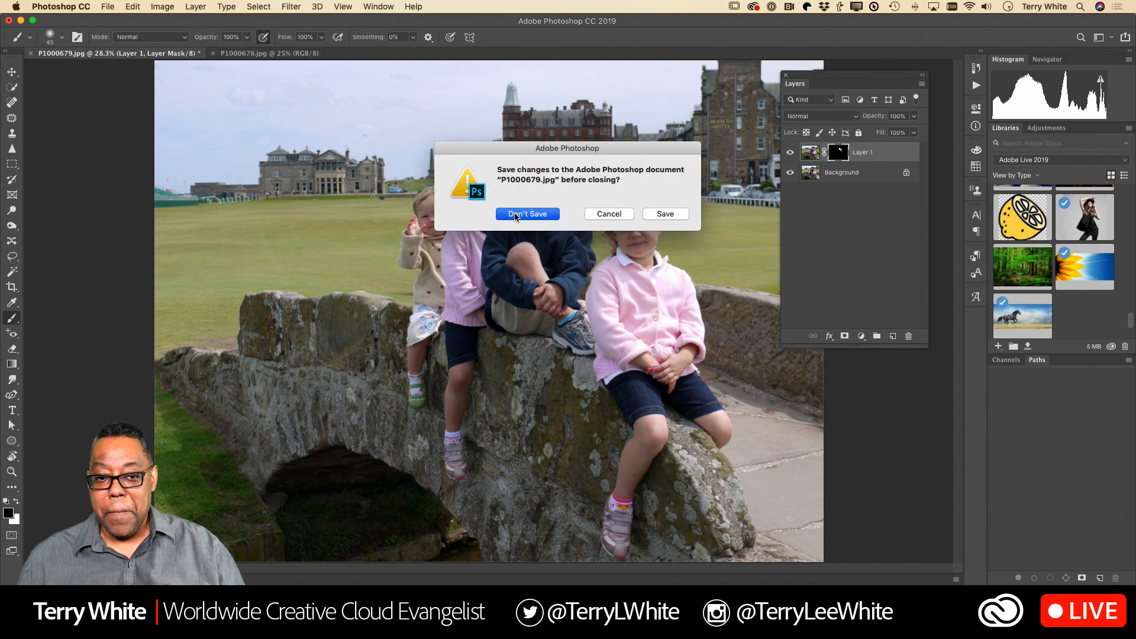
pyautogui.press('super+w')
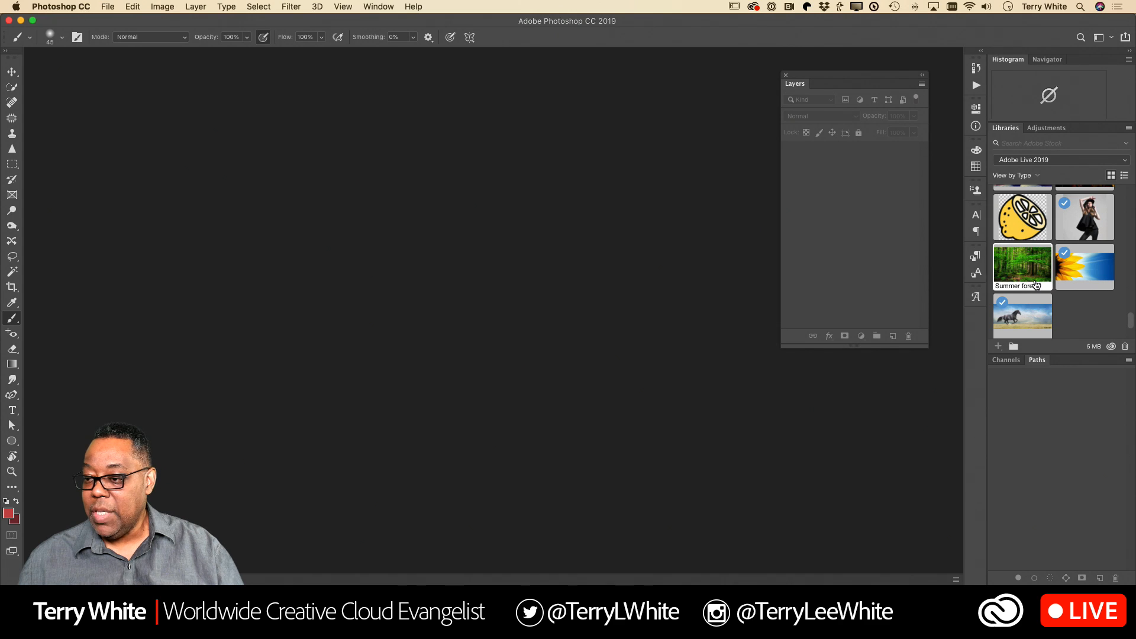
# - Open the black horse image from the Adobe Live 2019 library and fit it on screen, shifting the Layers panel slightly aside
pyautogui.doubleClick(1038, 321)
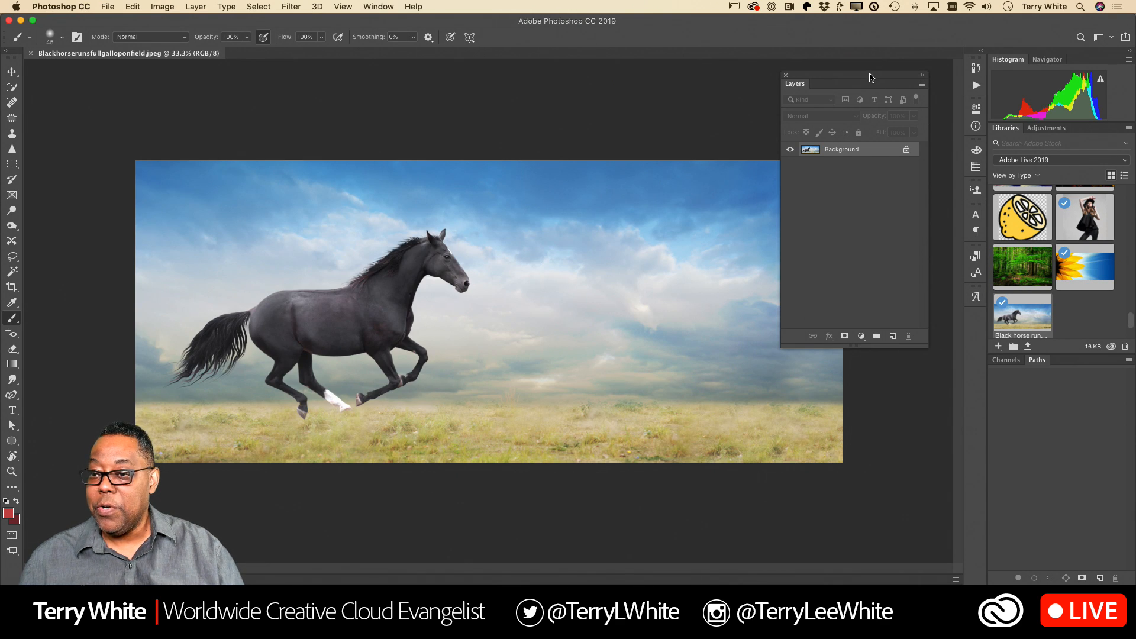
pyautogui.moveTo(871, 78); pyautogui.dragTo(886, 72)
pyautogui.press('super+0')
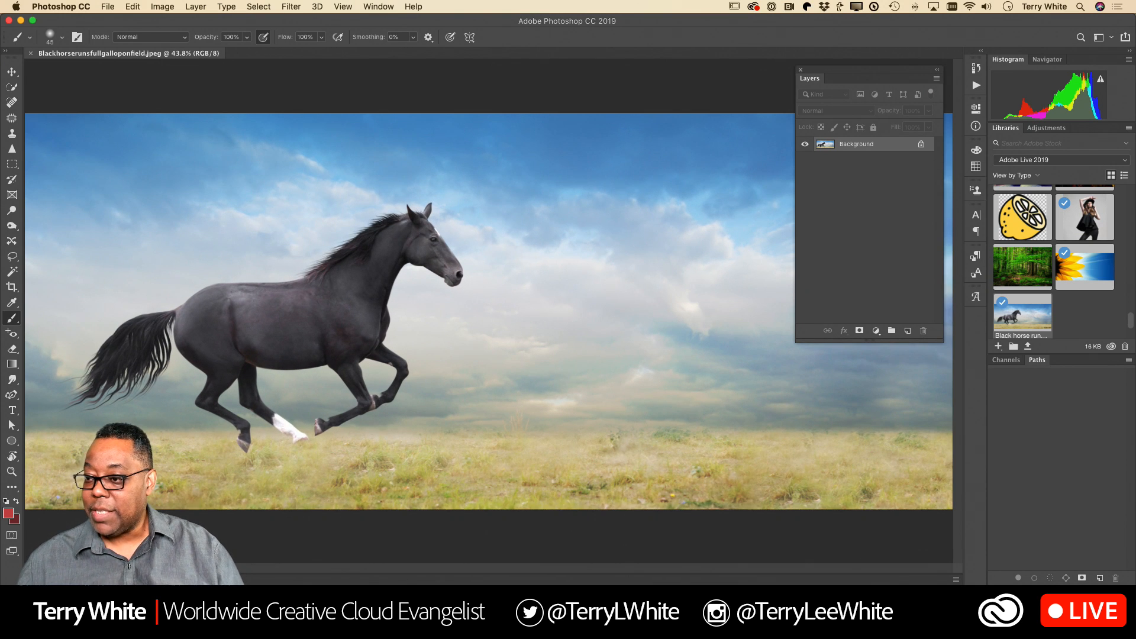
# - Place the photo of the woman in the pink top from the Adobe Live 2019 library into the horse image, in front of the horse
pyautogui.scroll(4, 1059, 308)
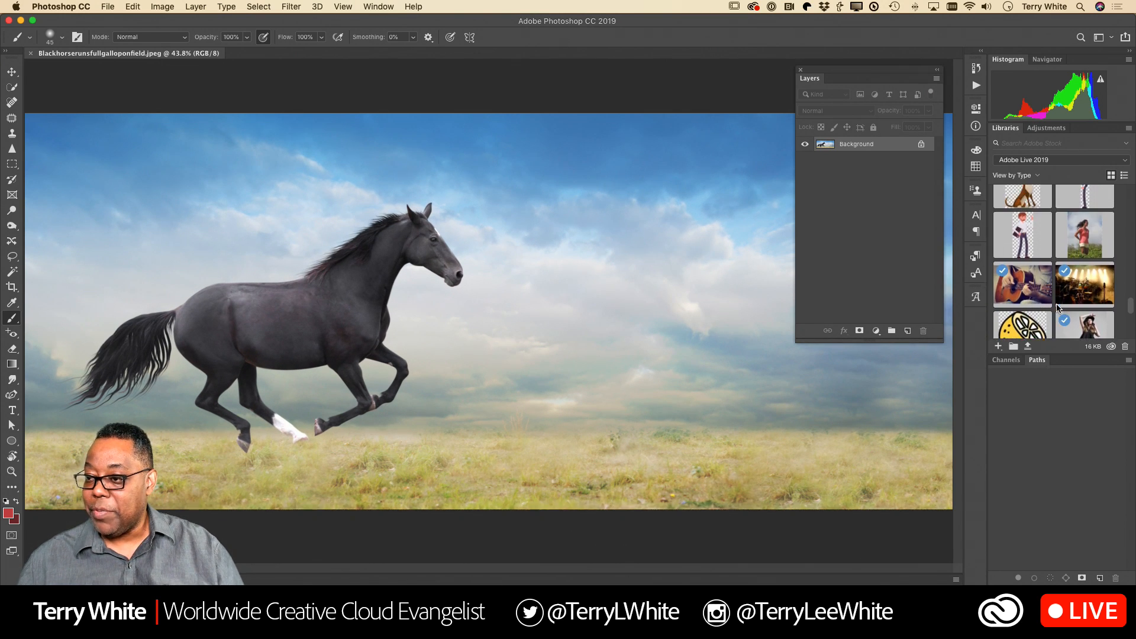
pyautogui.scroll(2, 1059, 309)
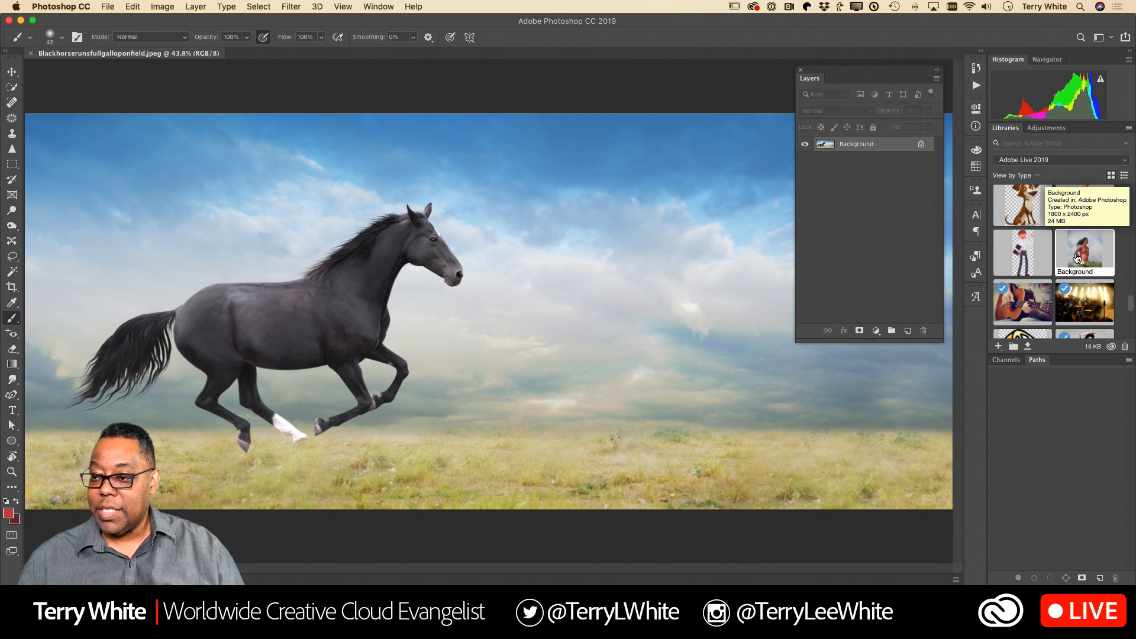
pyautogui.moveTo(1077, 258); pyautogui.dragTo(588, 396)
pyautogui.moveTo(579, 467); pyautogui.dragTo(626, 393)
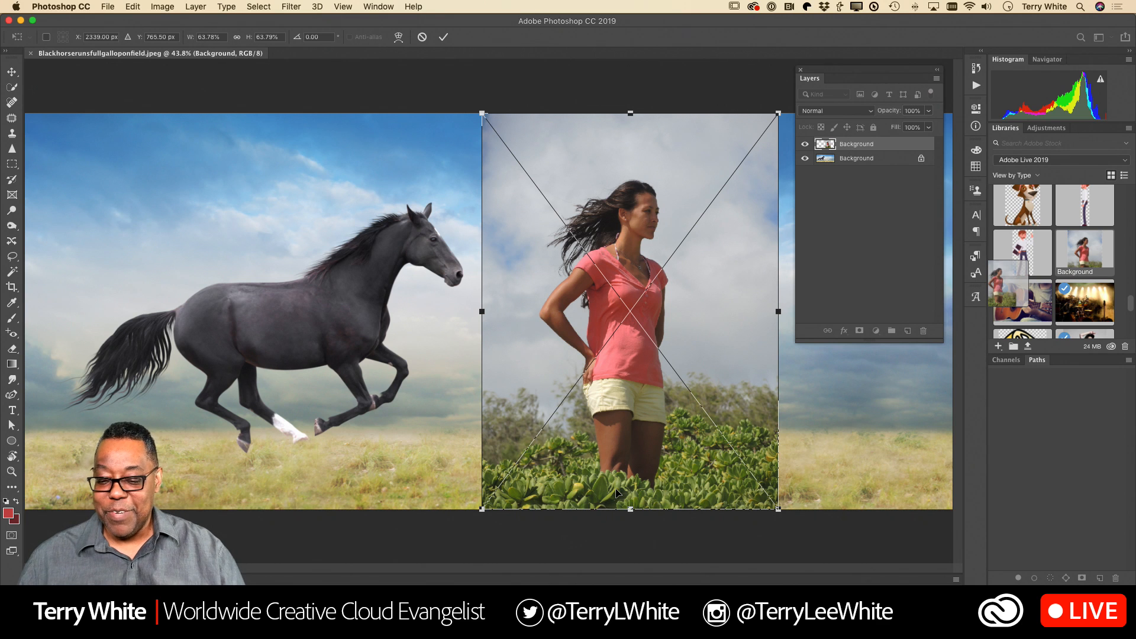
# - Scale the placed woman photo to about 49% and lower it past the canvas's bottom edge, just ahead of the horse
pyautogui.moveTo(686, 342); pyautogui.dragTo(685, 389)
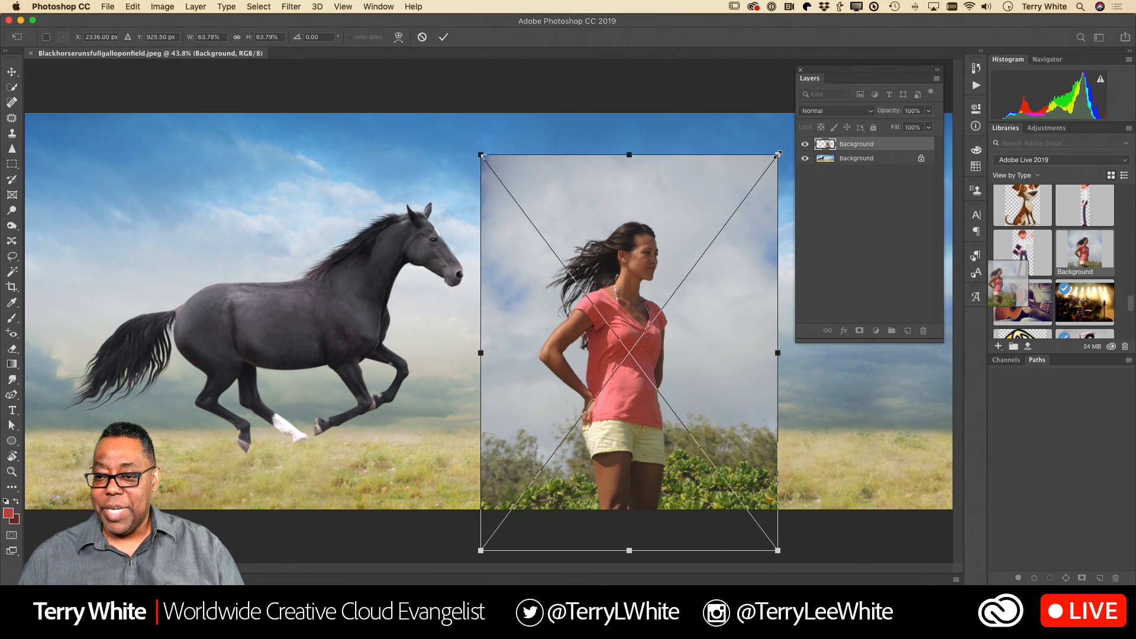
pyautogui.moveTo(777, 155); pyautogui.dragTo(696, 229)
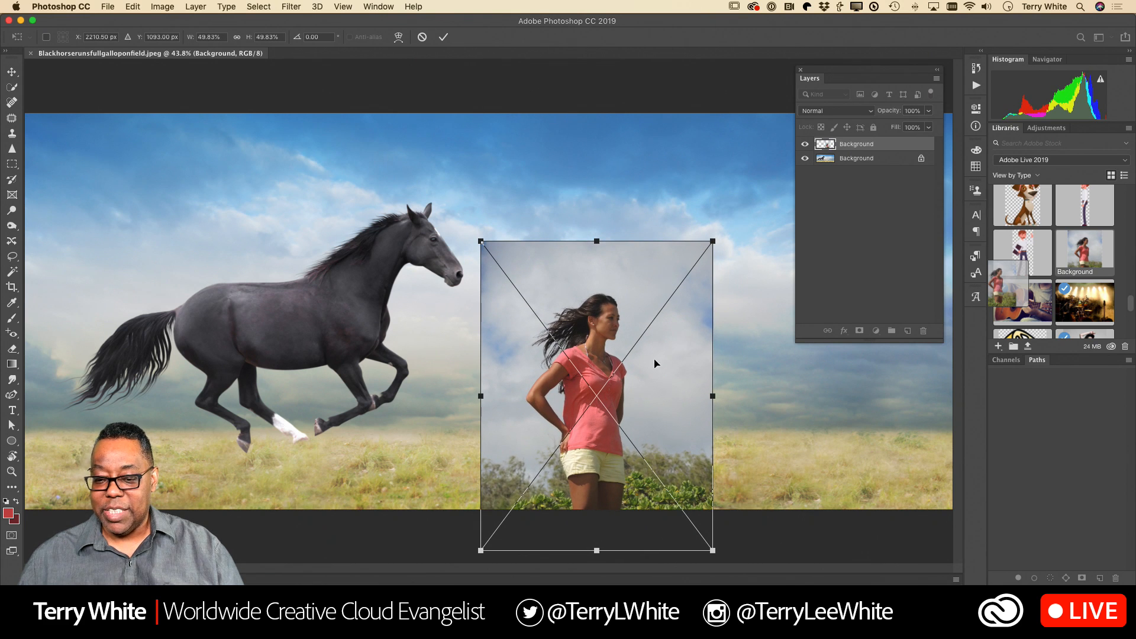
pyautogui.moveTo(644, 375); pyautogui.dragTo(668, 370)
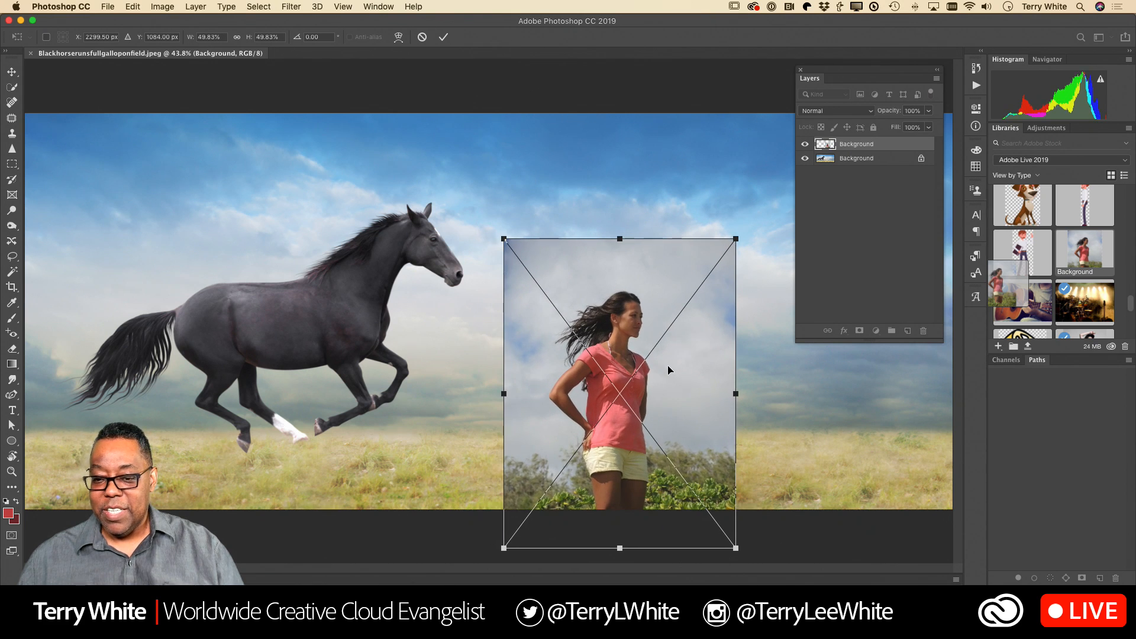
pyautogui.moveTo(504, 238); pyautogui.dragTo(507, 243)
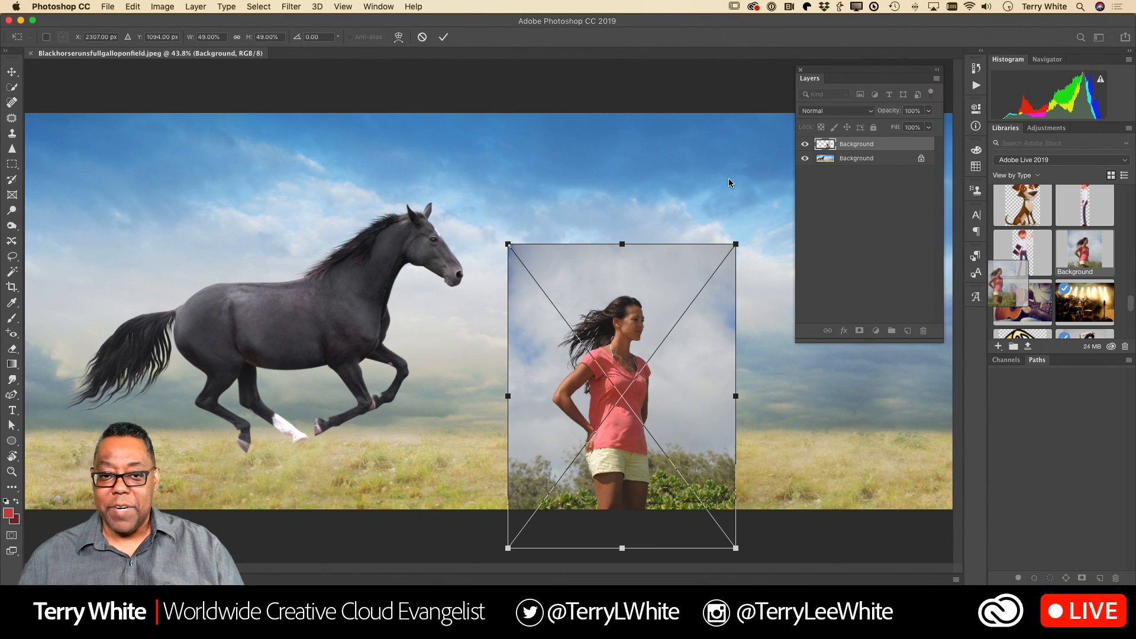
pyautogui.click(443, 36)
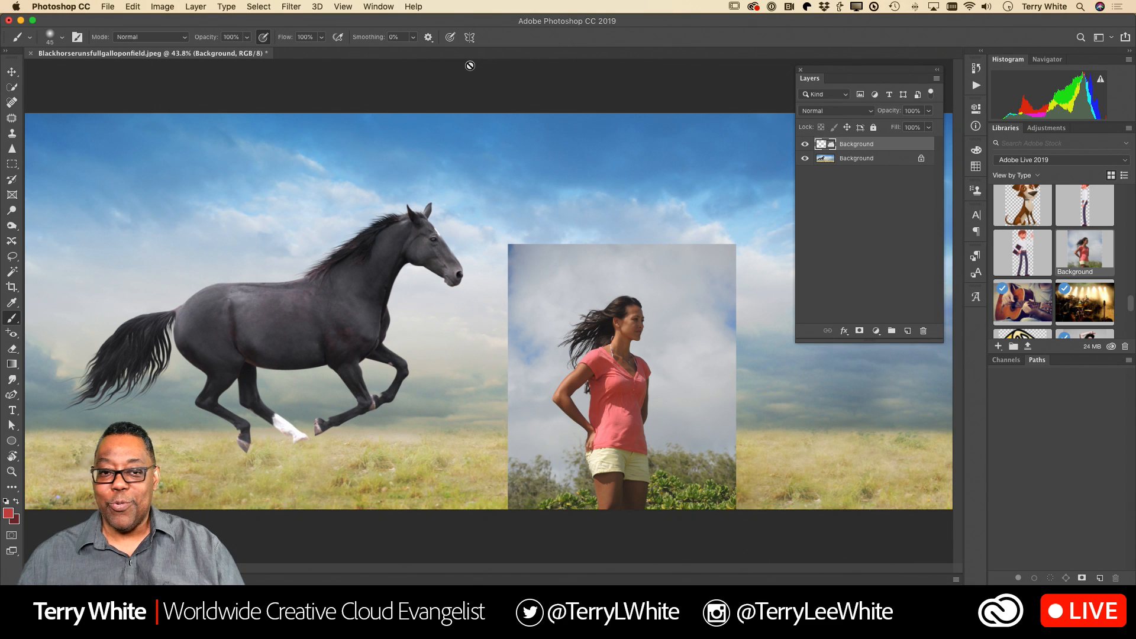
# - Try Quick Selection on the woman's body with a brush size of 60, and deselect the result
pyautogui.click(12, 88)
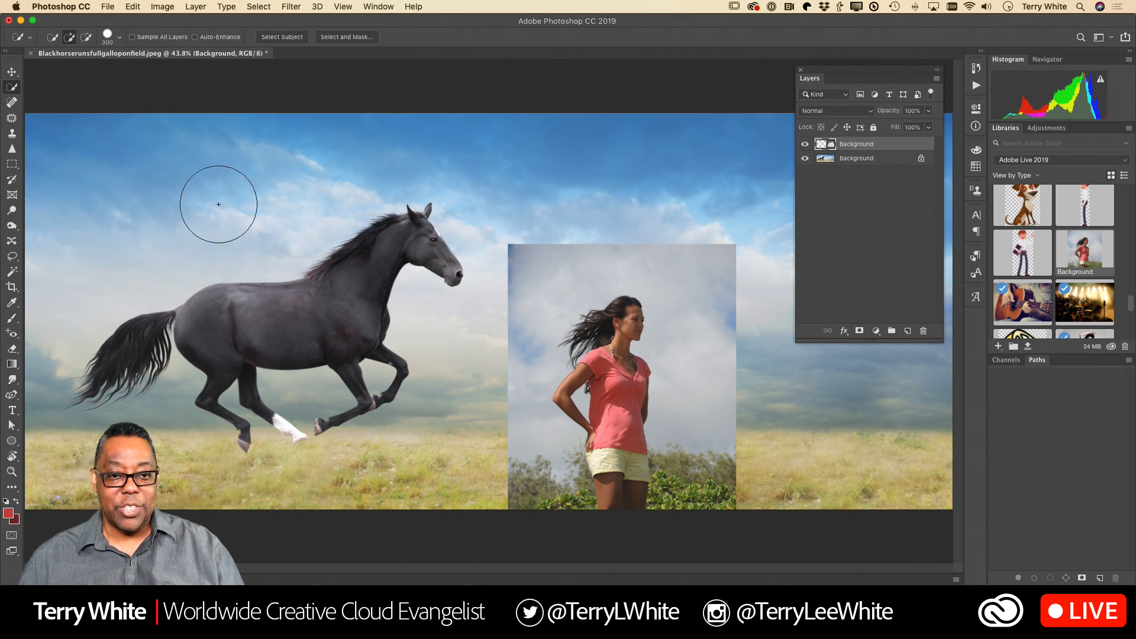
pyautogui.press('[')
pyautogui.press('[')
pyautogui.press('[')
pyautogui.press('[')
pyautogui.press('[')
pyautogui.press('[')
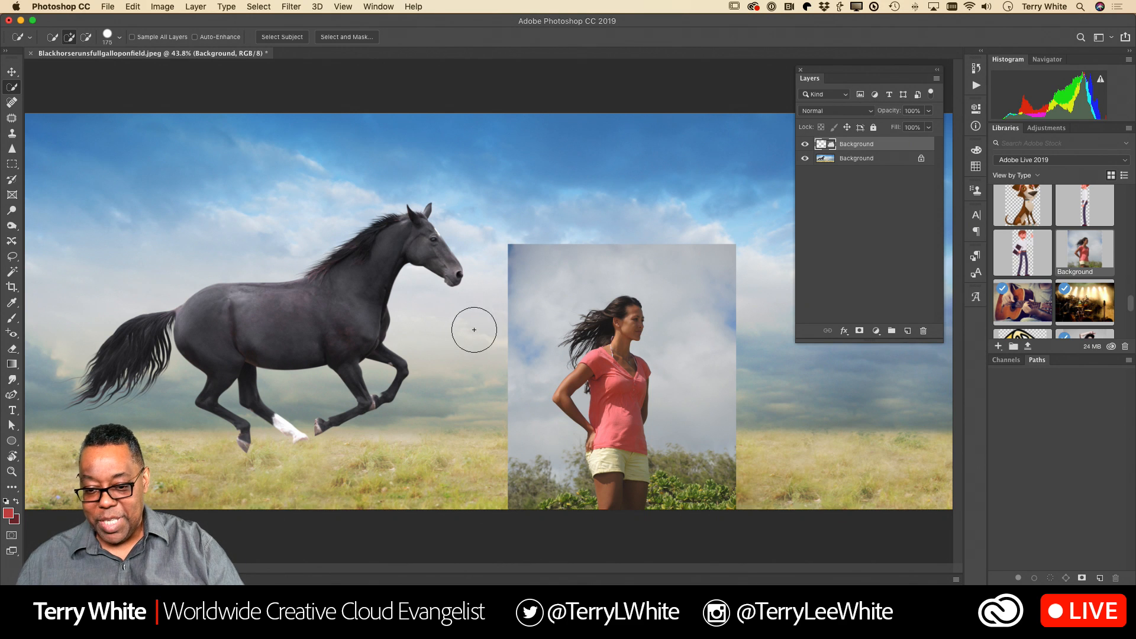
pyautogui.press('[')
pyautogui.press('[')
pyautogui.moveTo(607, 373)
pyautogui.mouseDown()
pyautogui.moveTo(611, 403)
pyautogui.moveTo(606, 373)
pyautogui.mouseUp()
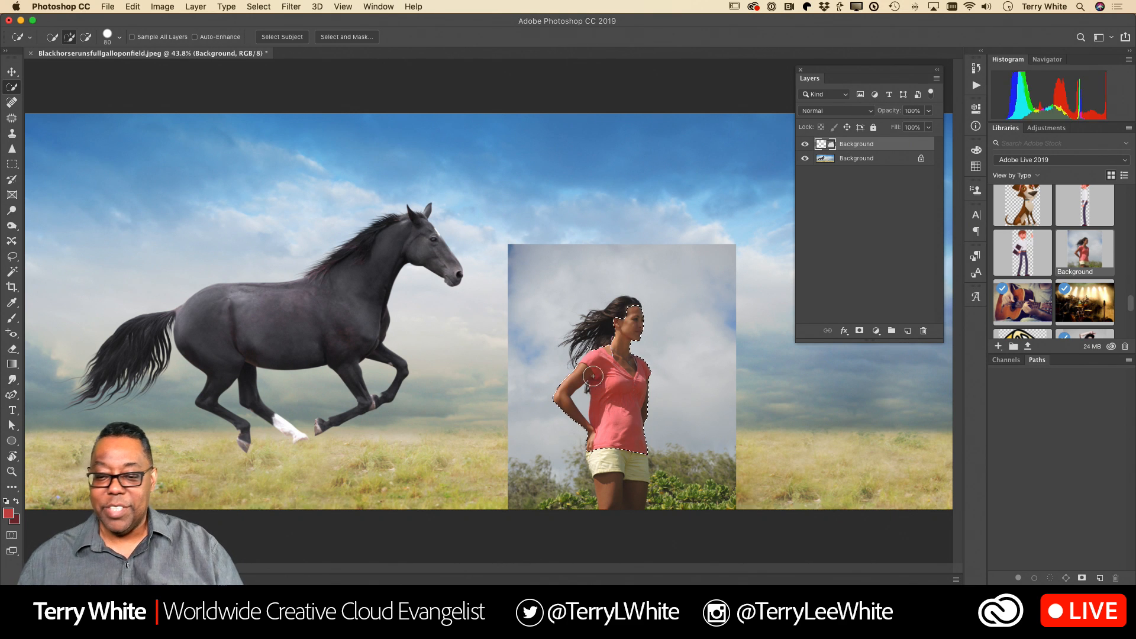
pyautogui.press('super+d')
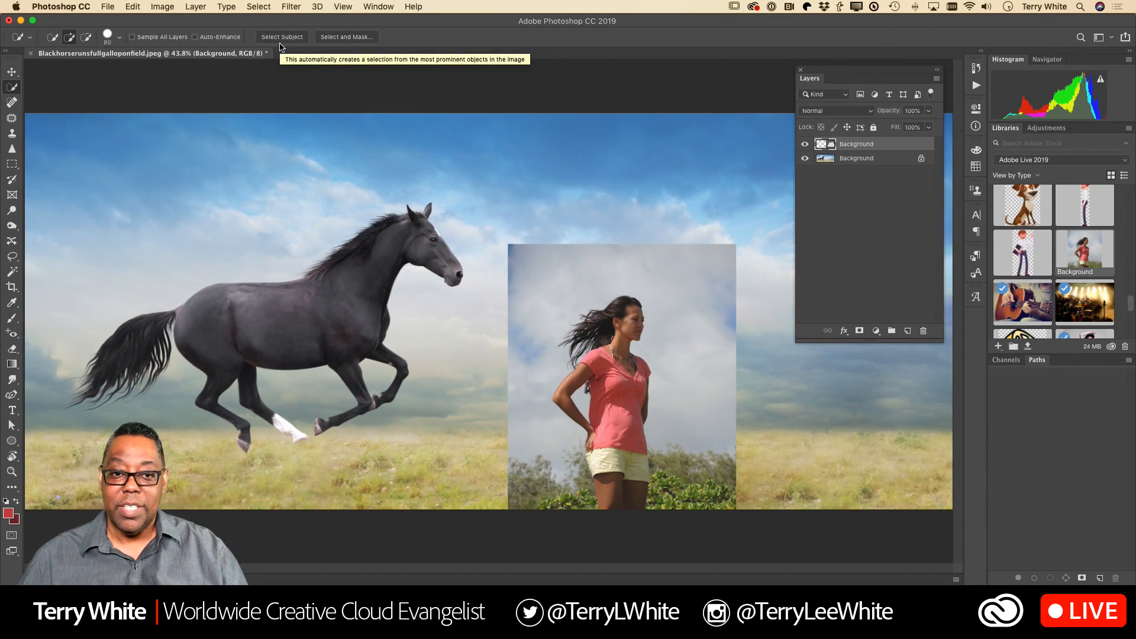
# - Select the woman on the placed photo layer with Select Subject and inspect the selection edges around her hair at 100%
pyautogui.click(282, 37)
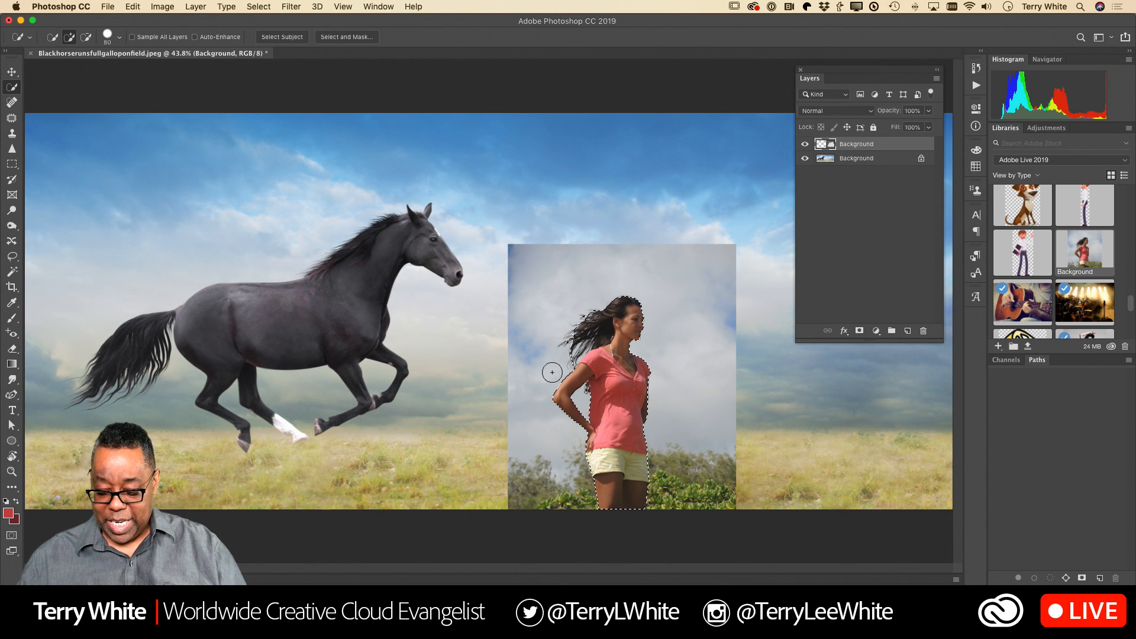
pyautogui.press('super+equal')
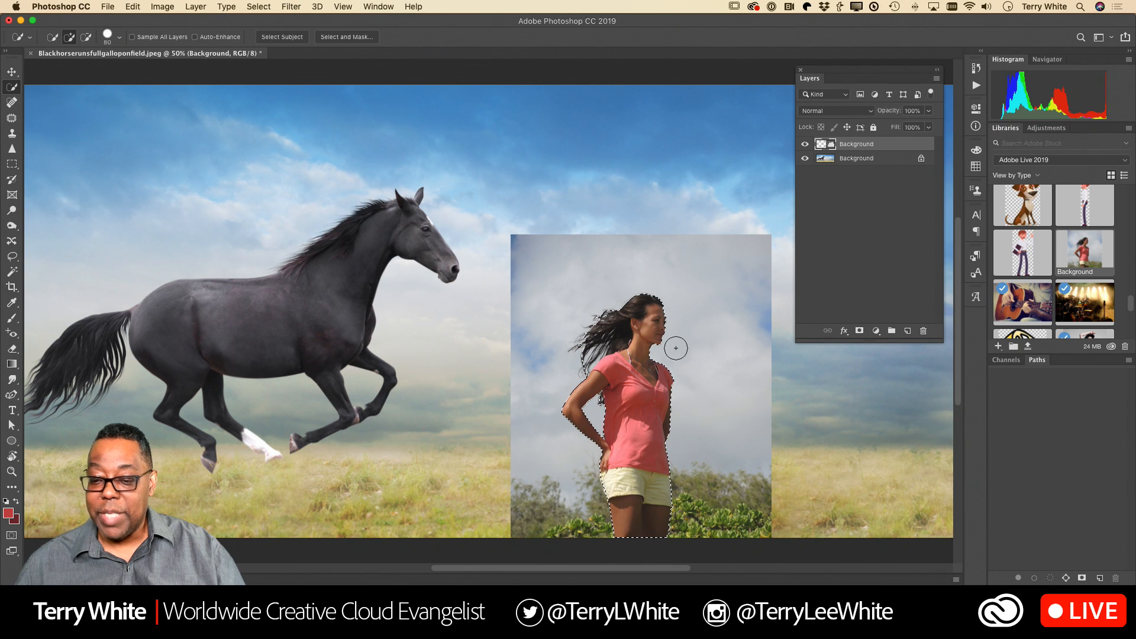
pyautogui.press('super+1')
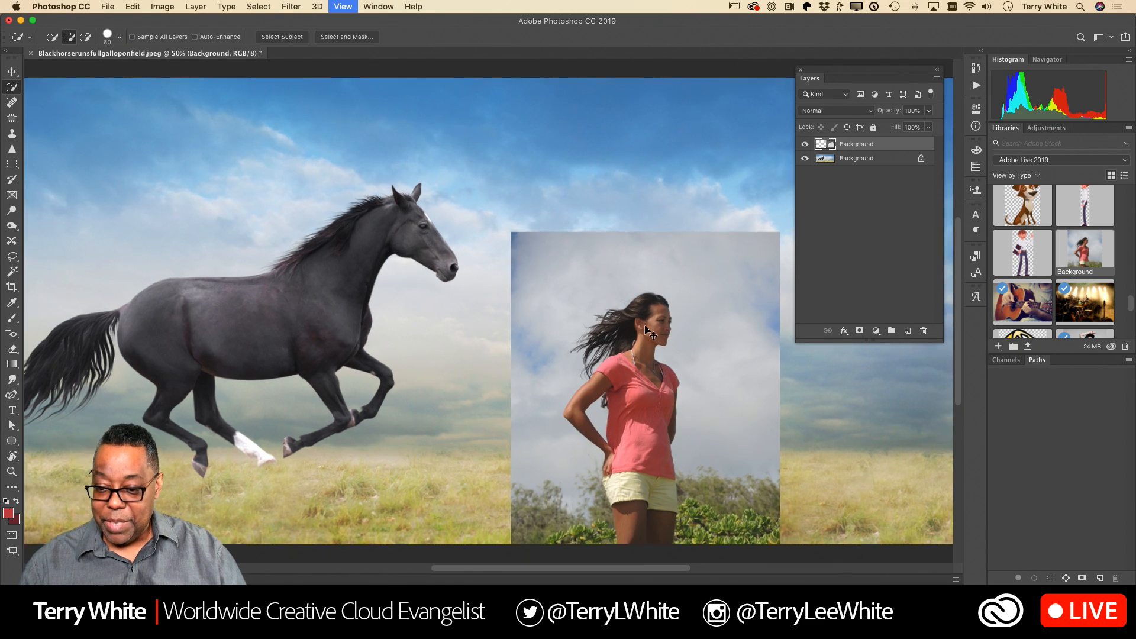
pyautogui.hscroll(3, 645, 326)
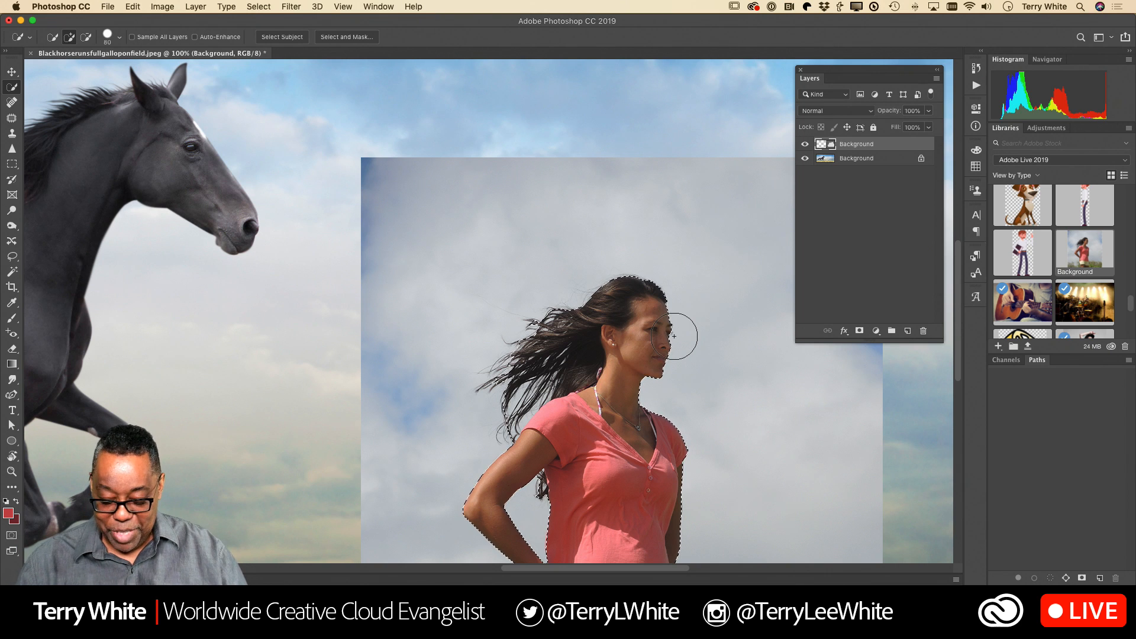
pyautogui.press('super+minus')
pyautogui.press('super+minus')
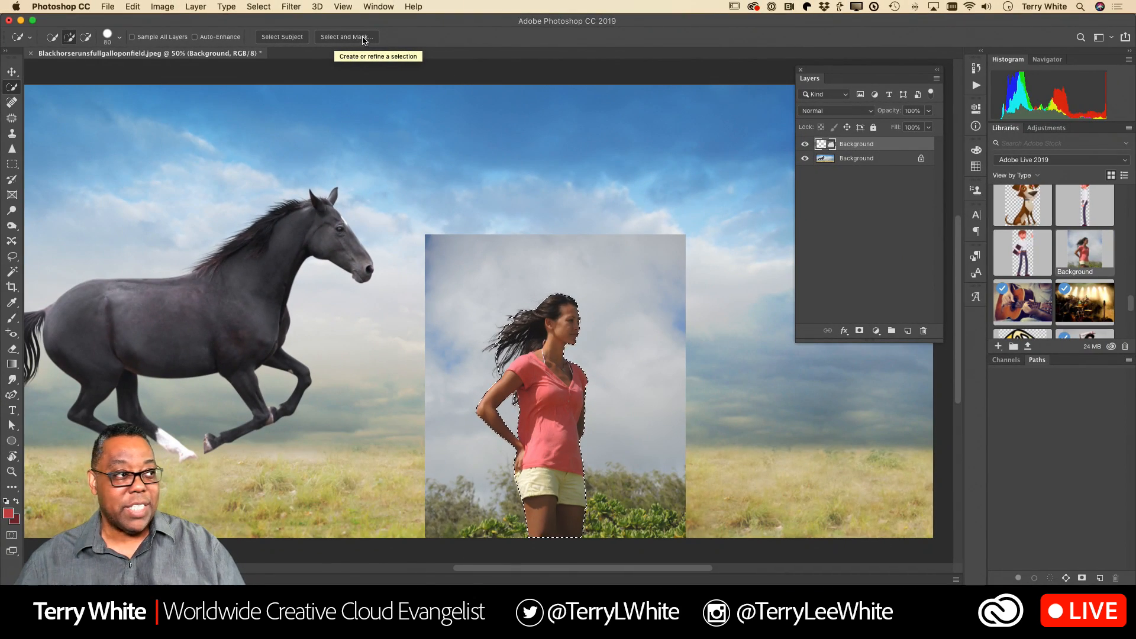
# - Bring the selection into Select and Mask with the Overlay view and refine the windblown hair using the Refine Edge Brush
pyautogui.click(363, 39)
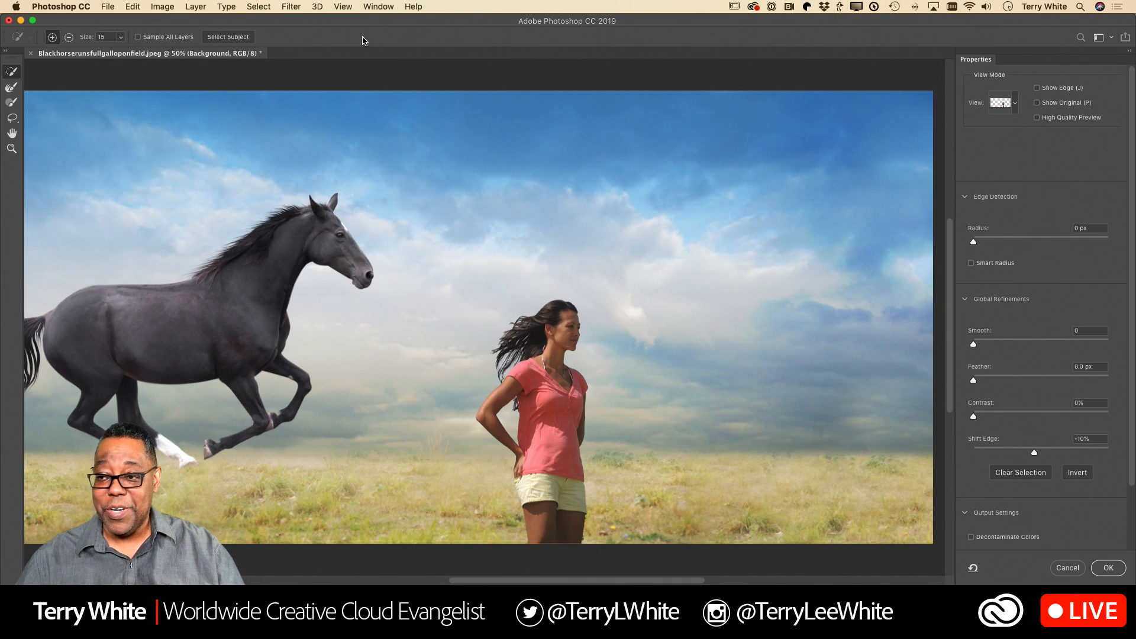
pyautogui.click(1014, 107)
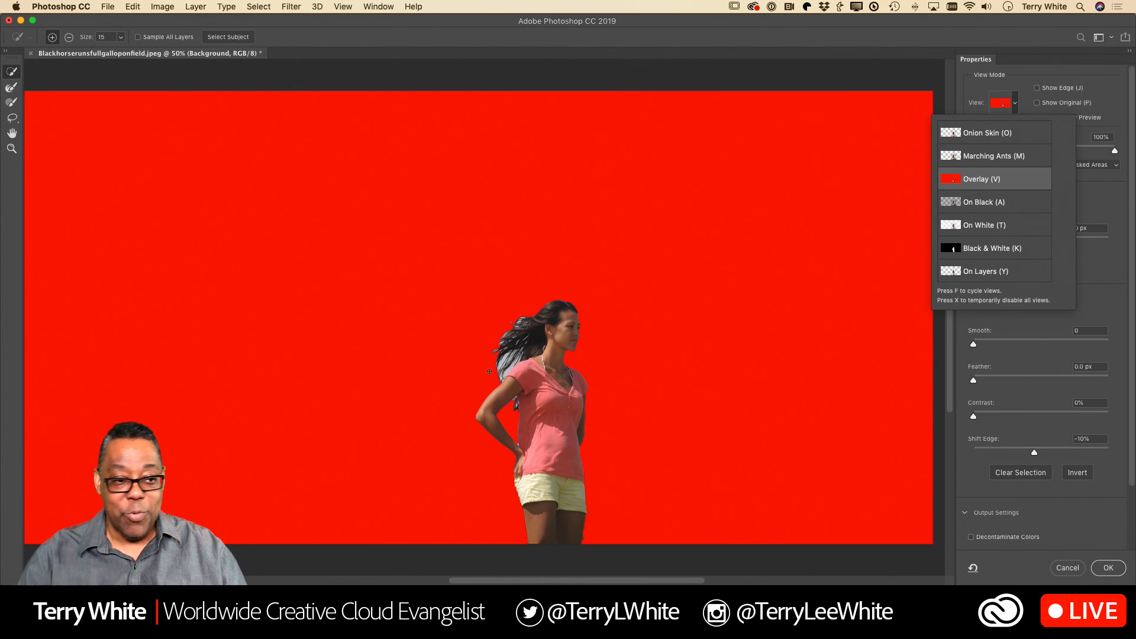
pyautogui.click(12, 92)
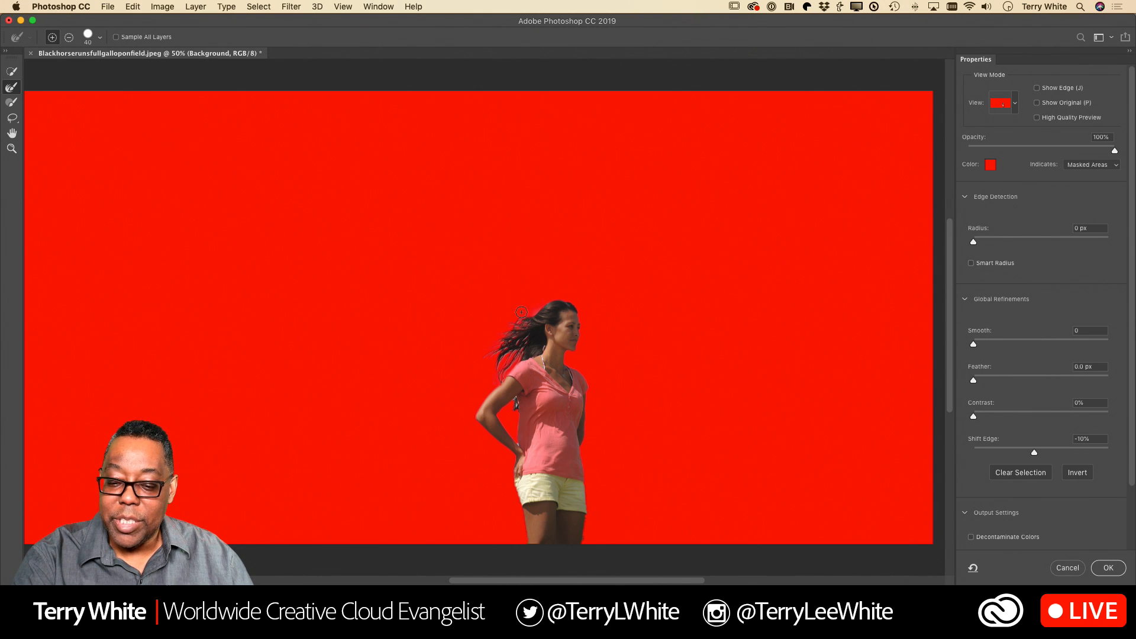
pyautogui.moveTo(514, 319); pyautogui.dragTo(503, 328)
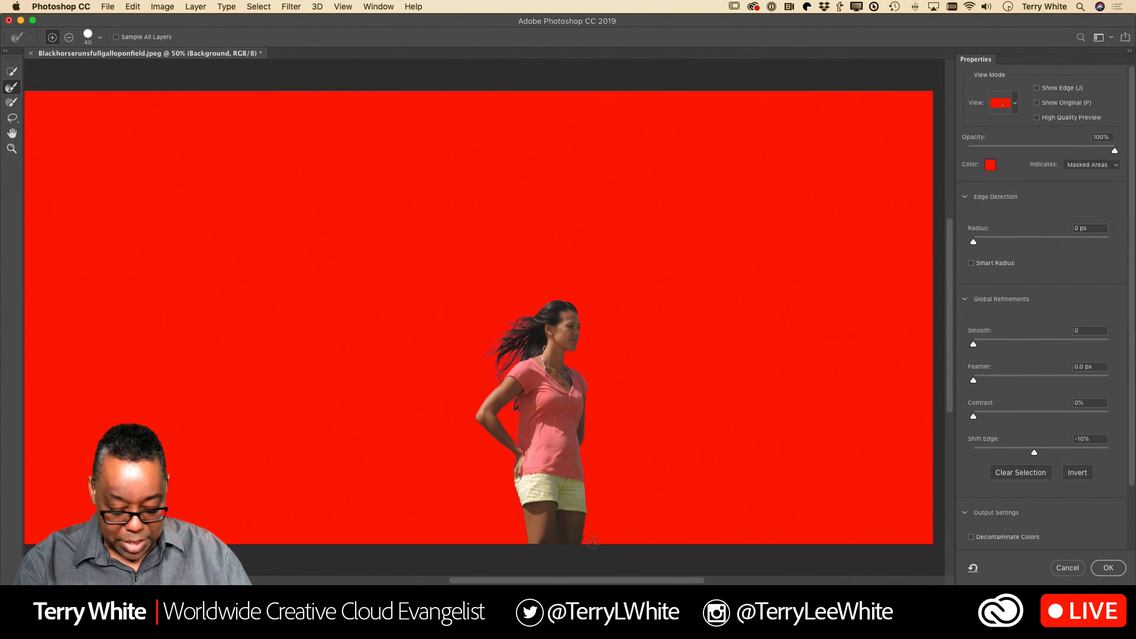
# - Subtract the leftover background along the outer edges of both legs from the selection with the size 20 Brush tool
pyautogui.press('z')
pyautogui.moveTo(586, 543); pyautogui.dragTo(583, 555)
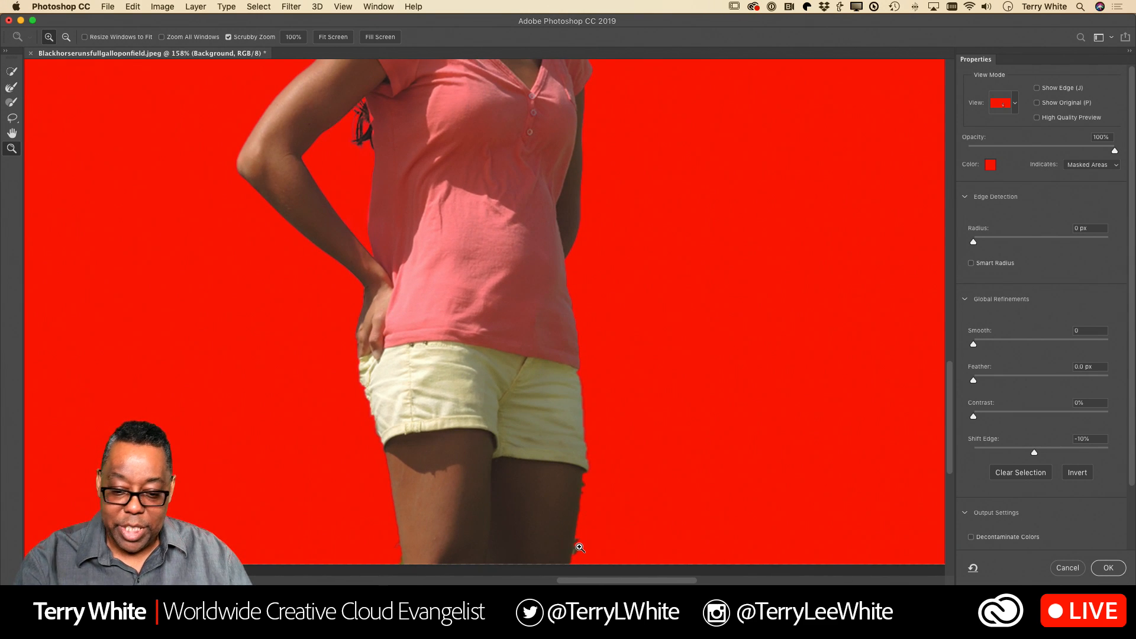
pyautogui.click(17, 92)
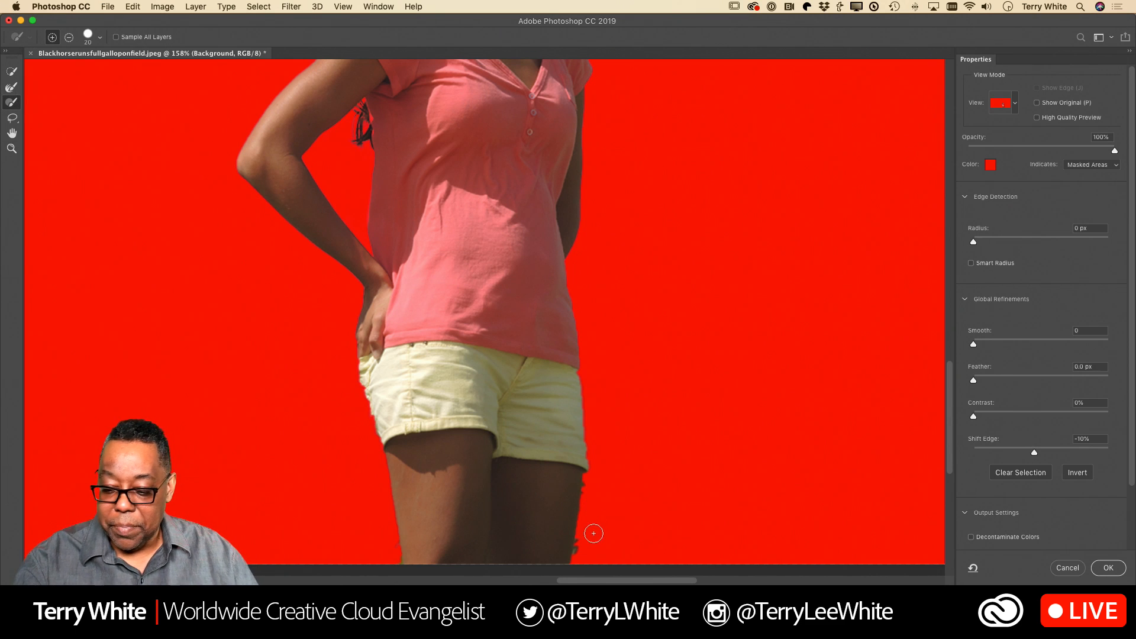
pyautogui.moveTo(588, 542); pyautogui.dragTo(586, 548)
pyautogui.press('super+z')
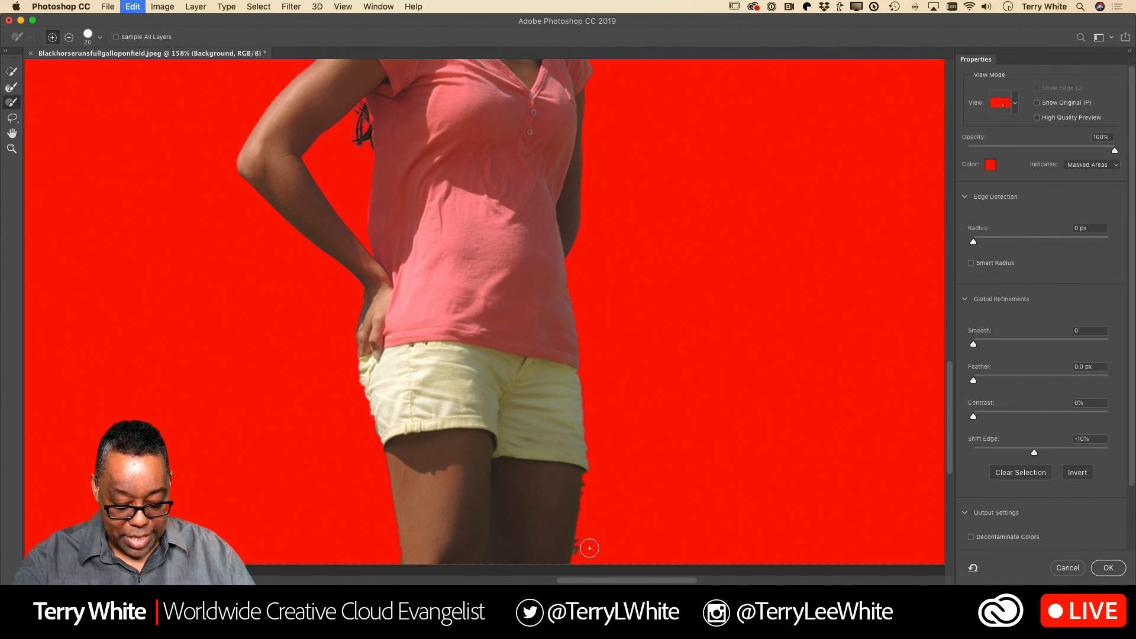
pyautogui.press('alt')
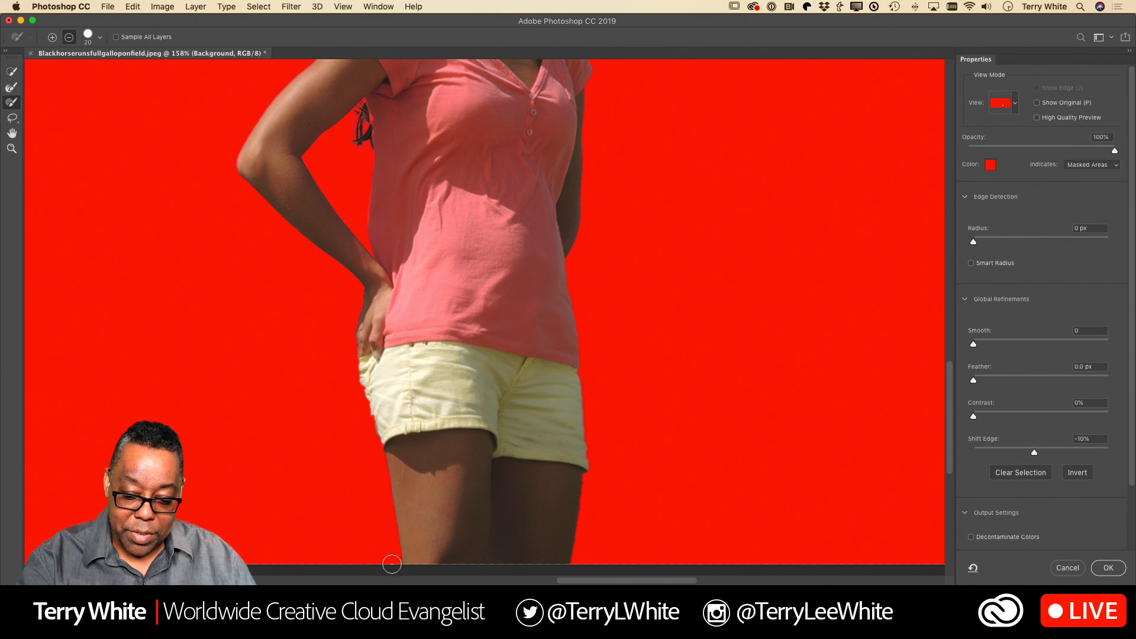
pyautogui.press('alt')
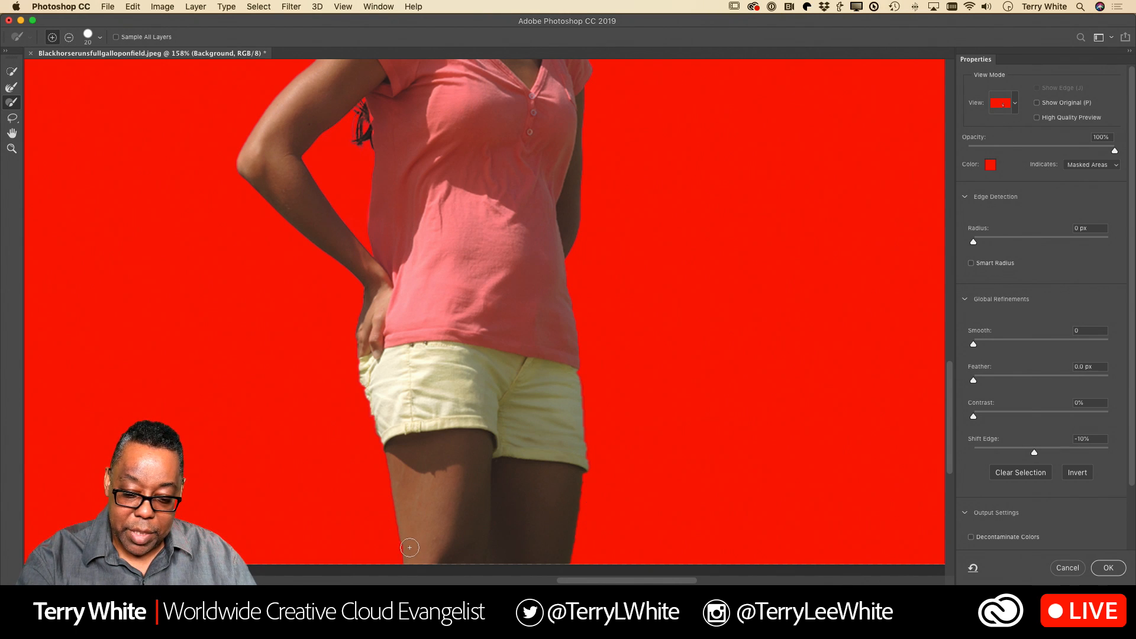
pyautogui.press('alt')
pyautogui.moveTo(390, 543); pyautogui.dragTo(390, 574)
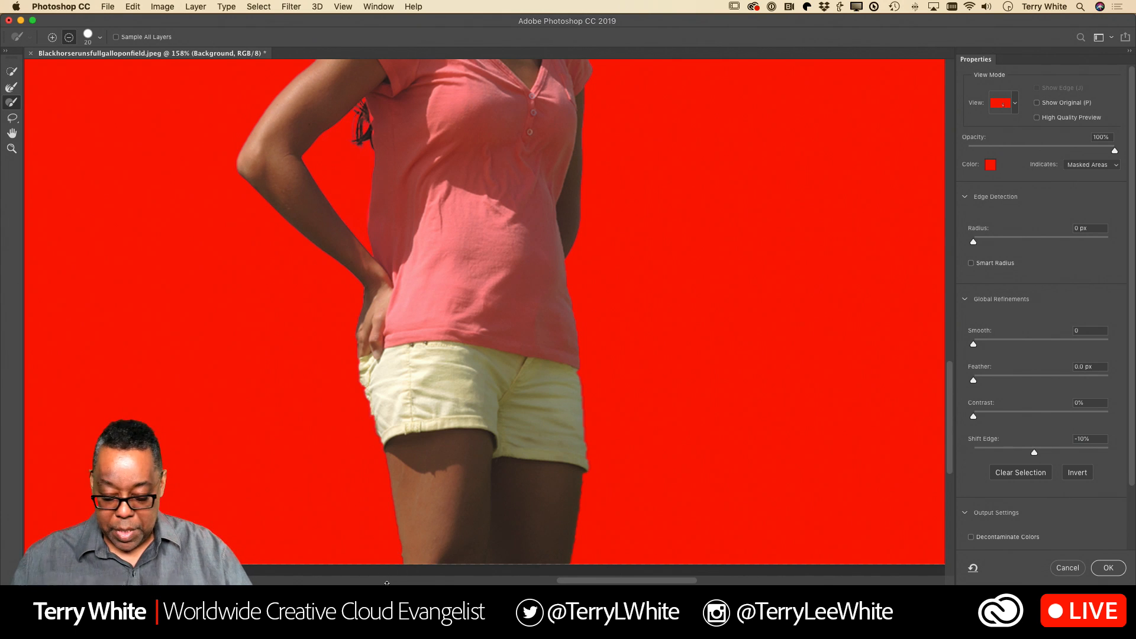
# - Preview the refined cutout over the whole horse scene by changing the view mode to On Layers
pyautogui.press('super+0')
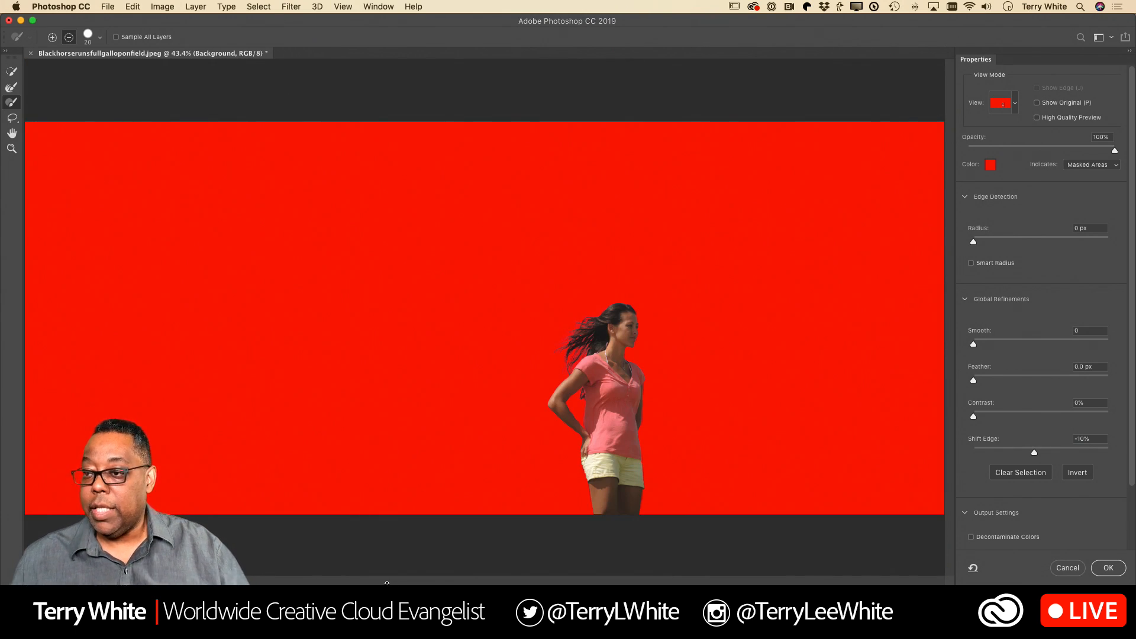
pyautogui.press('alt')
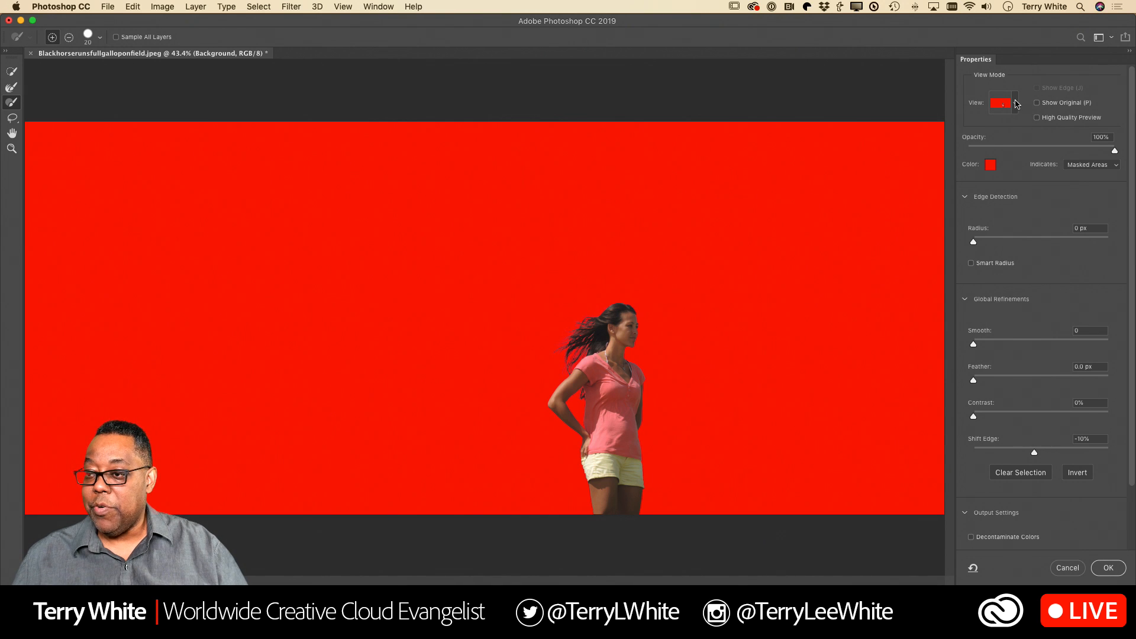
pyautogui.click(1015, 104)
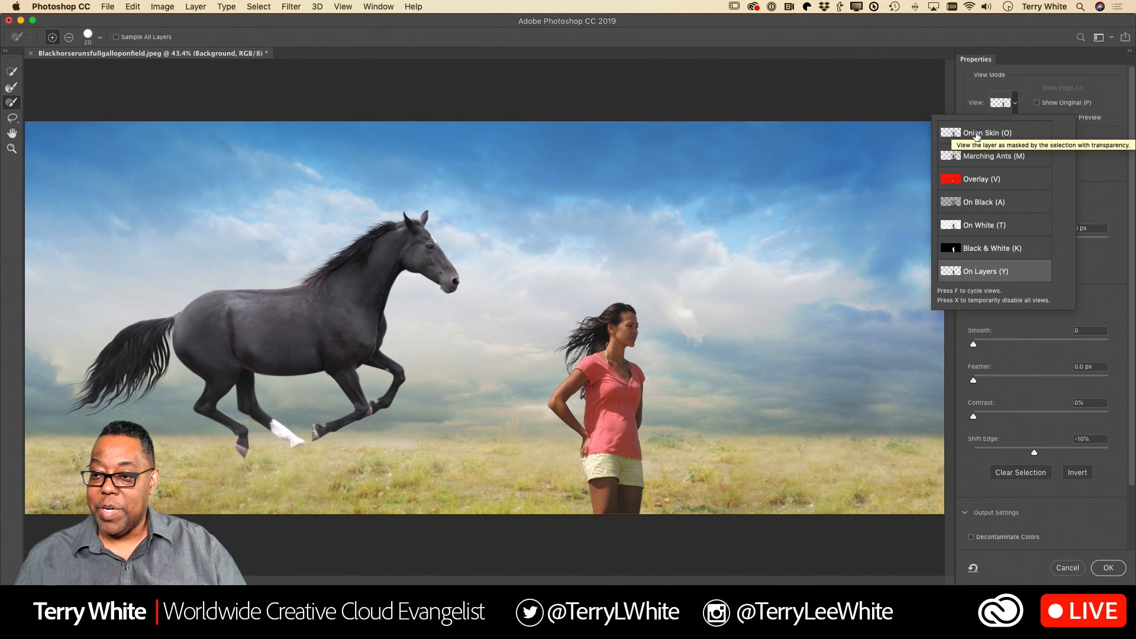
pyautogui.click(1014, 270)
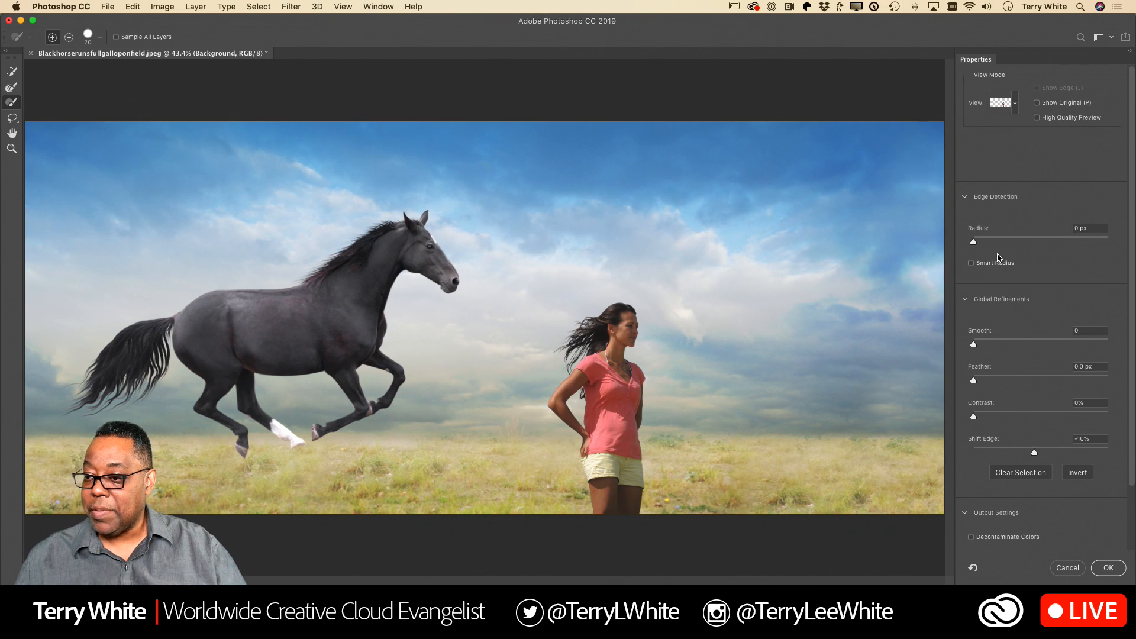
# - Enable Smart Radius with a 1 px edge radius and output the woman's cutout as a New Layer with Layer Mask
pyautogui.click(982, 264)
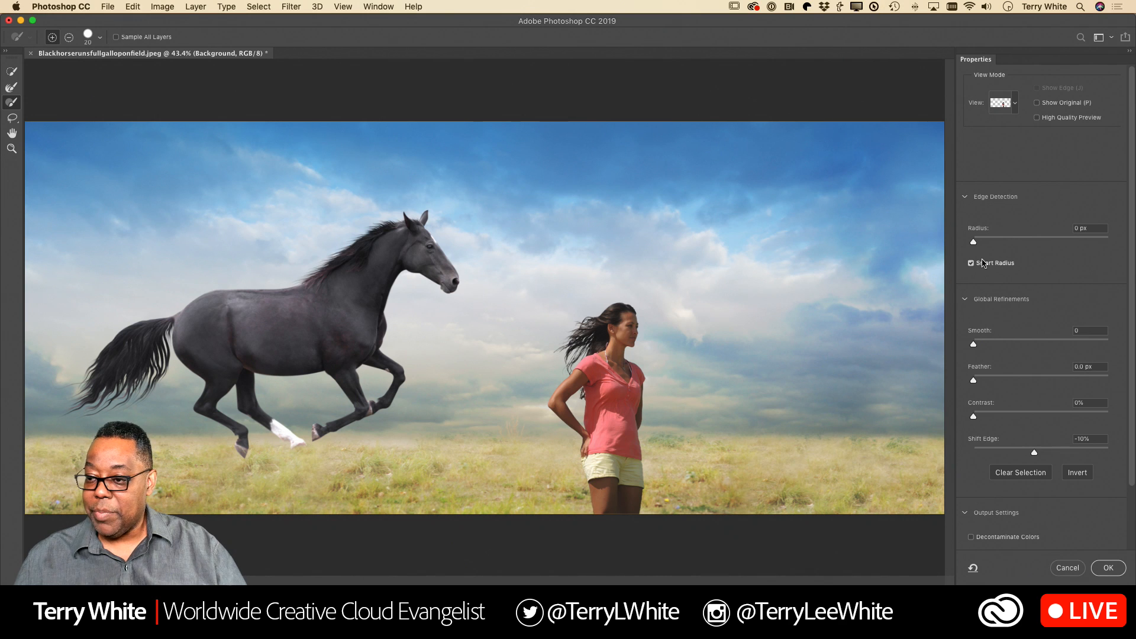
pyautogui.moveTo(973, 242); pyautogui.dragTo(976, 241)
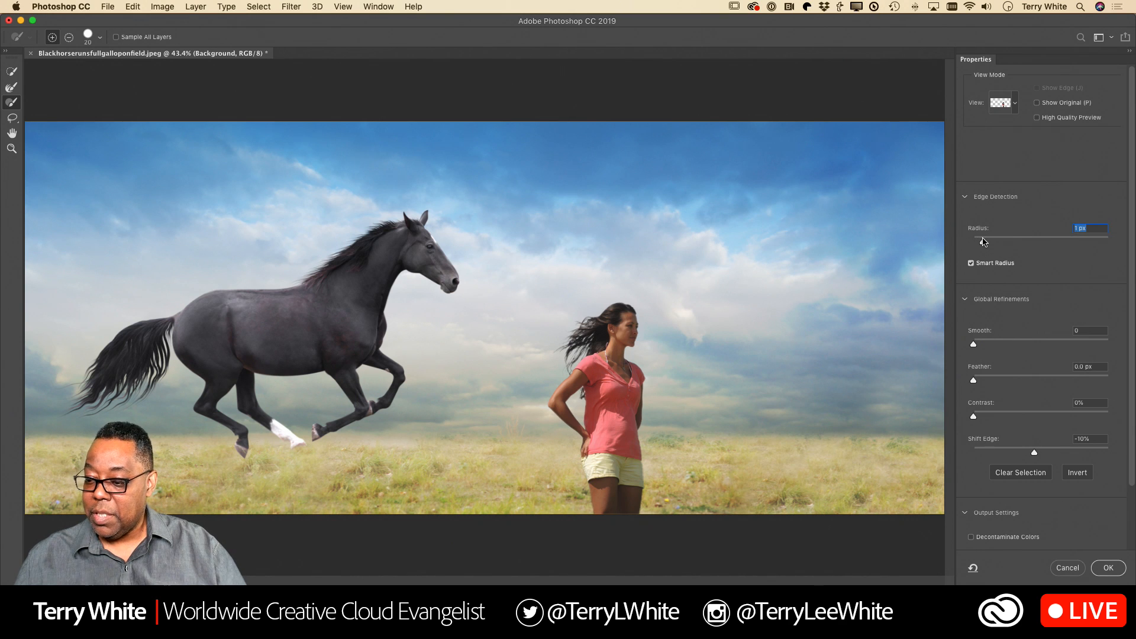
pyautogui.scroll(-3, 1044, 500)
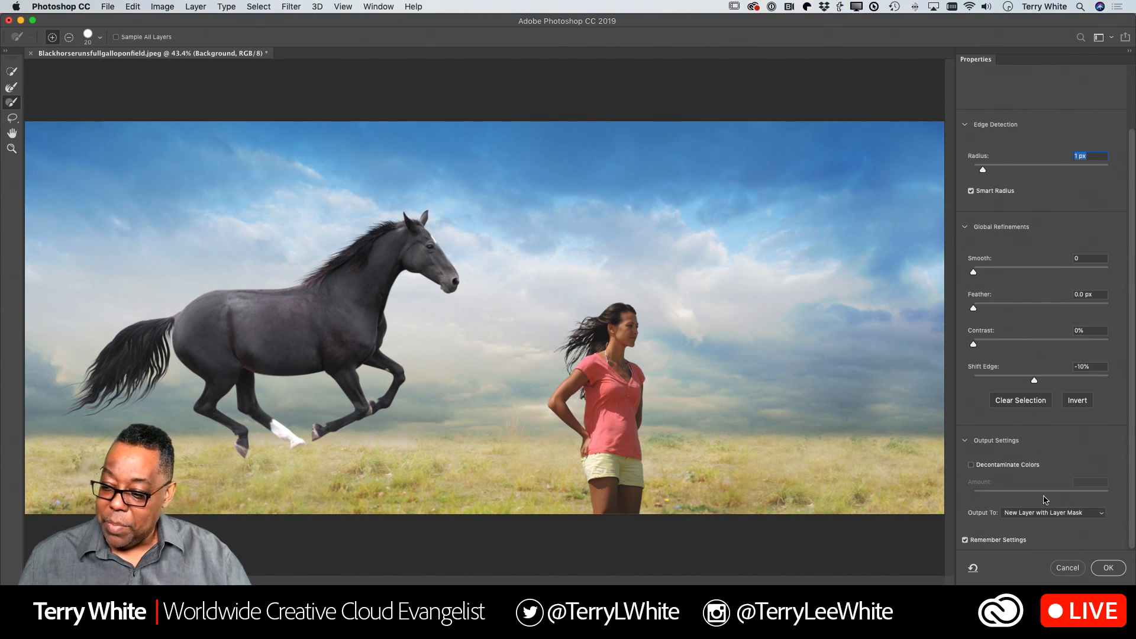
pyautogui.click(1013, 513)
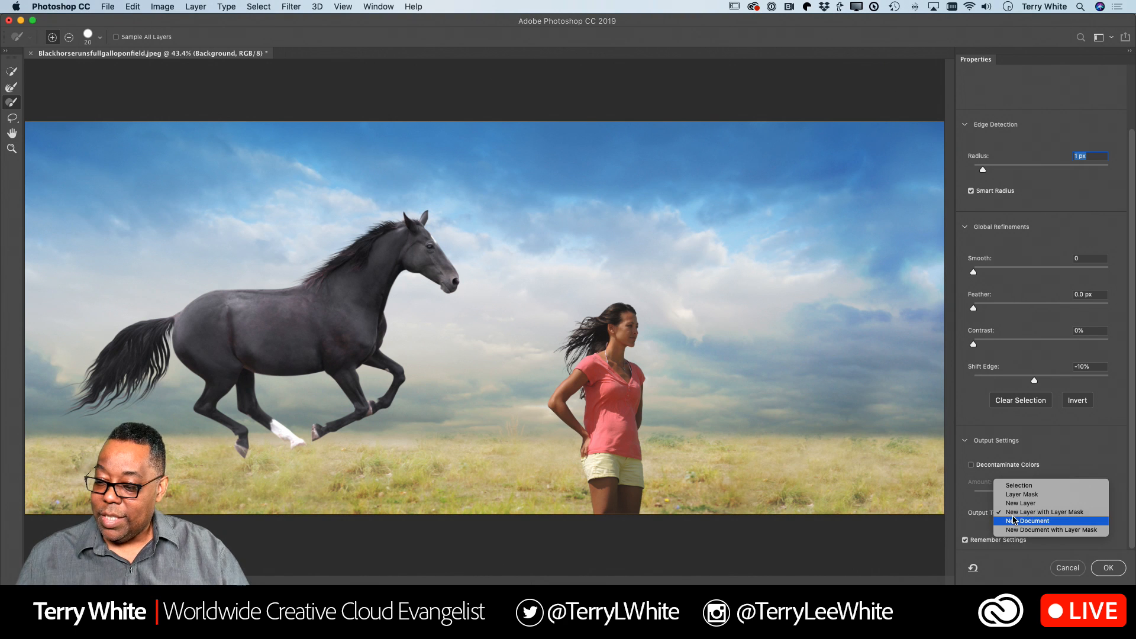
pyautogui.click(1018, 485)
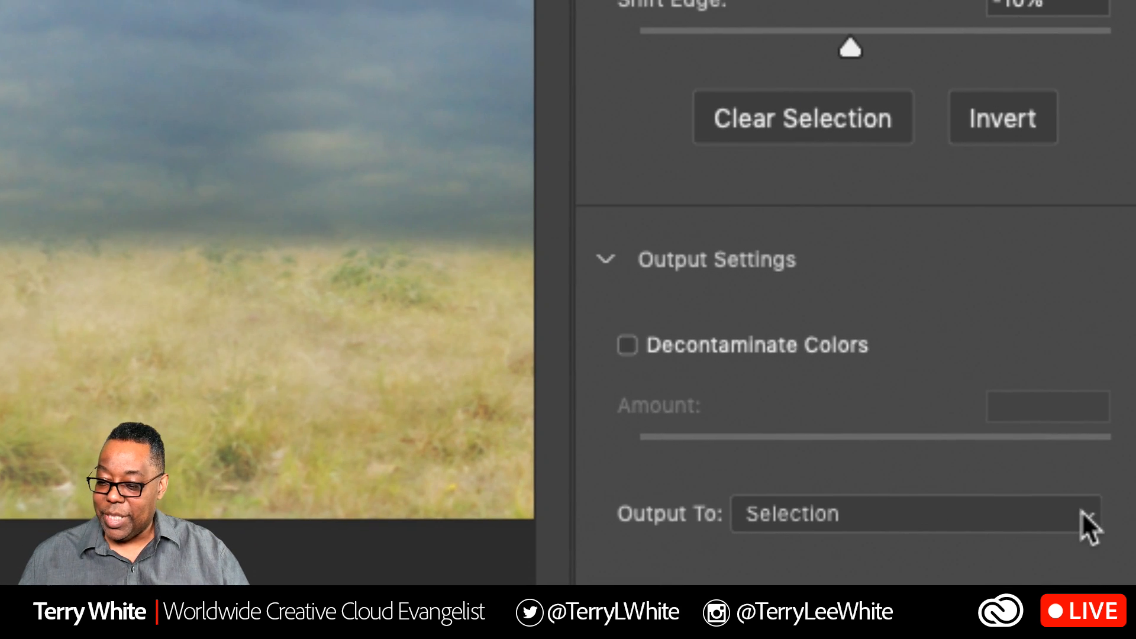
pyautogui.click(1081, 512)
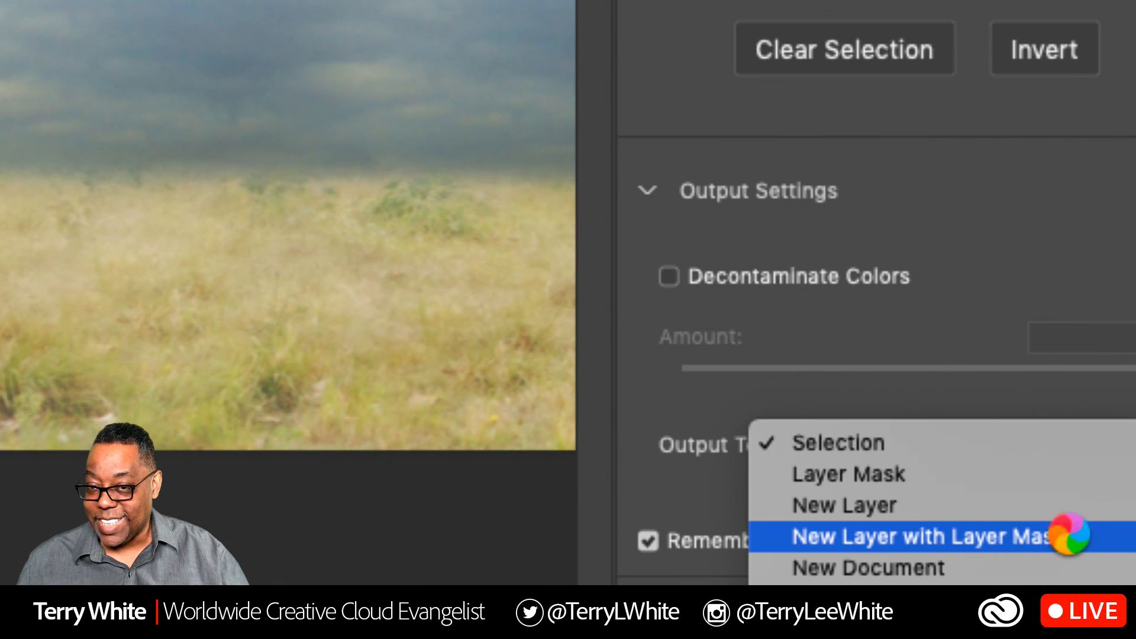
pyautogui.click(1069, 531)
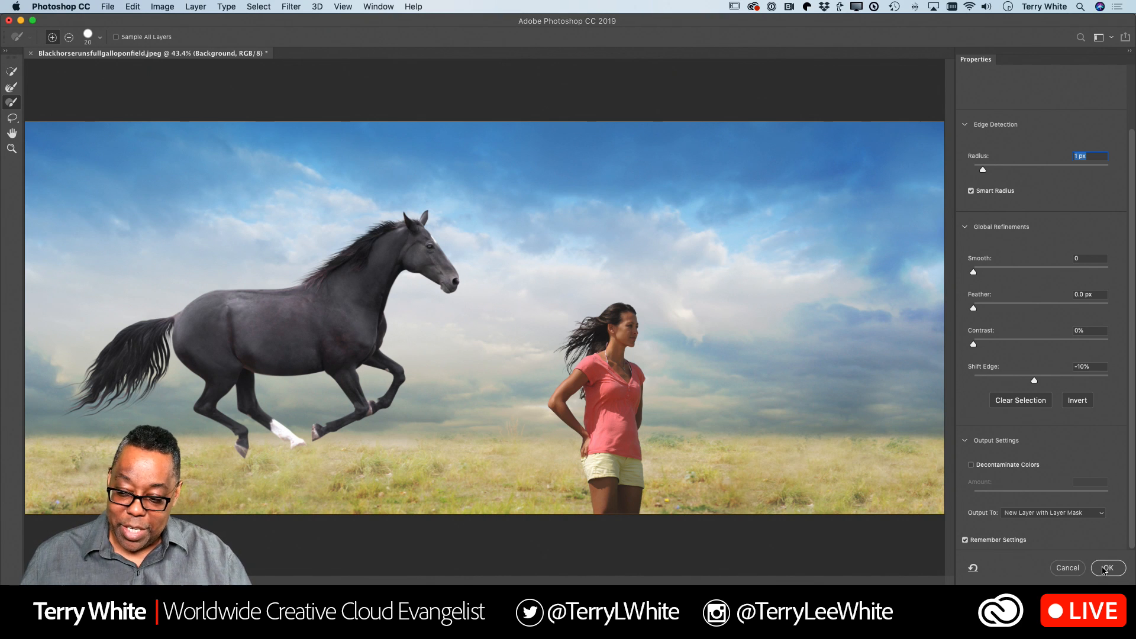
pyautogui.click(1106, 569)
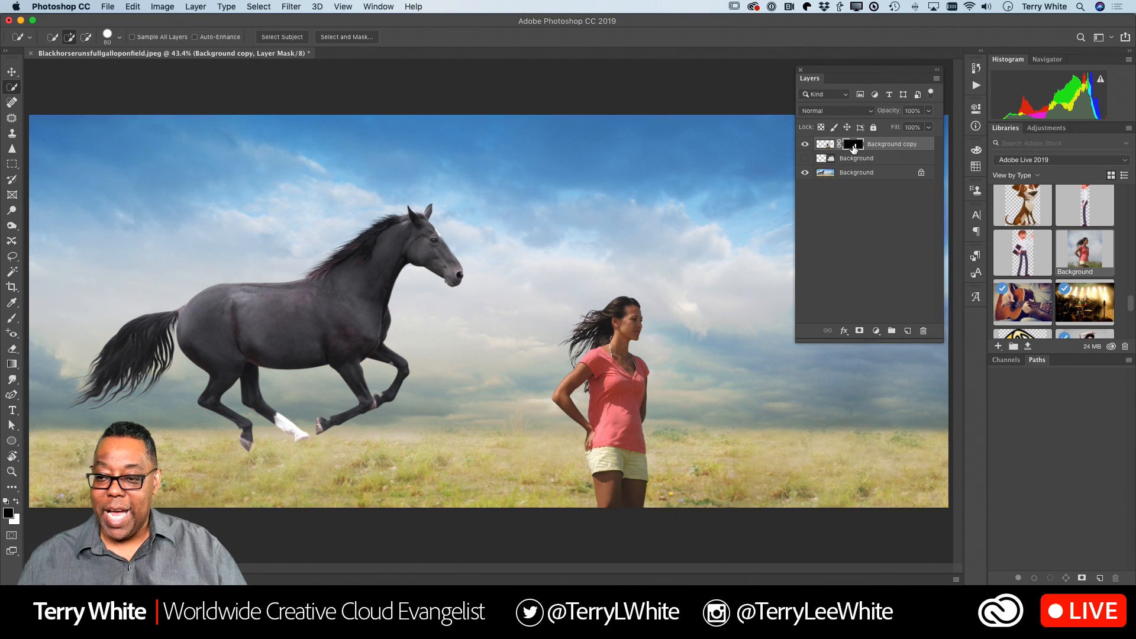
# - Inspect the Background copy layer's mask by itself and return to the normal image view
pyautogui.press('x')
pyautogui.press('x')
pyautogui.press('x')
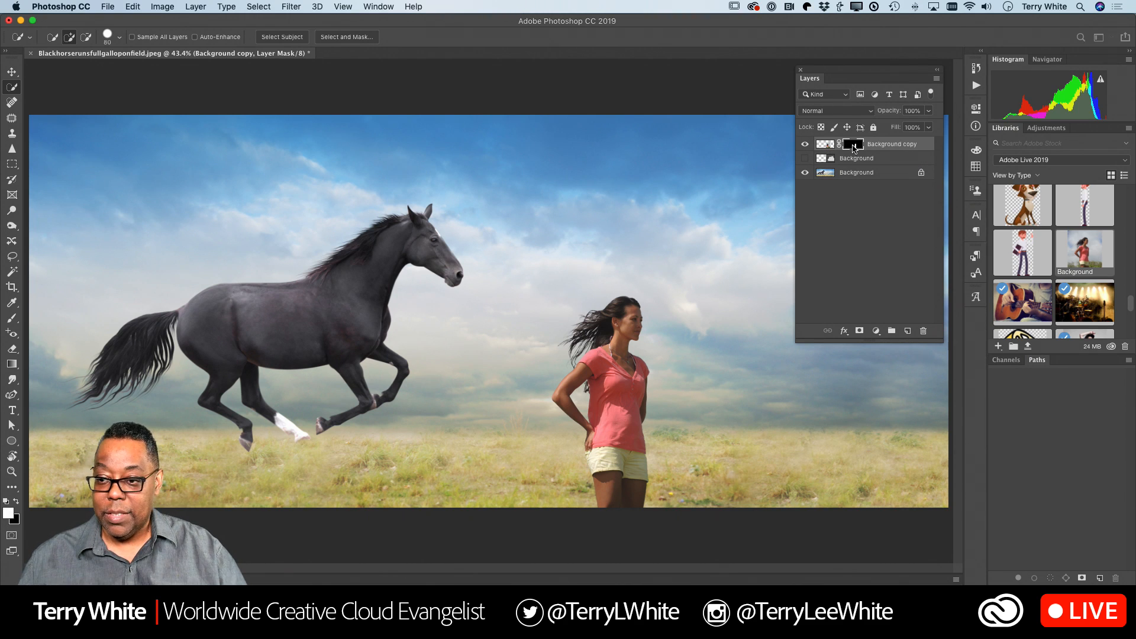
pyautogui.press('x')
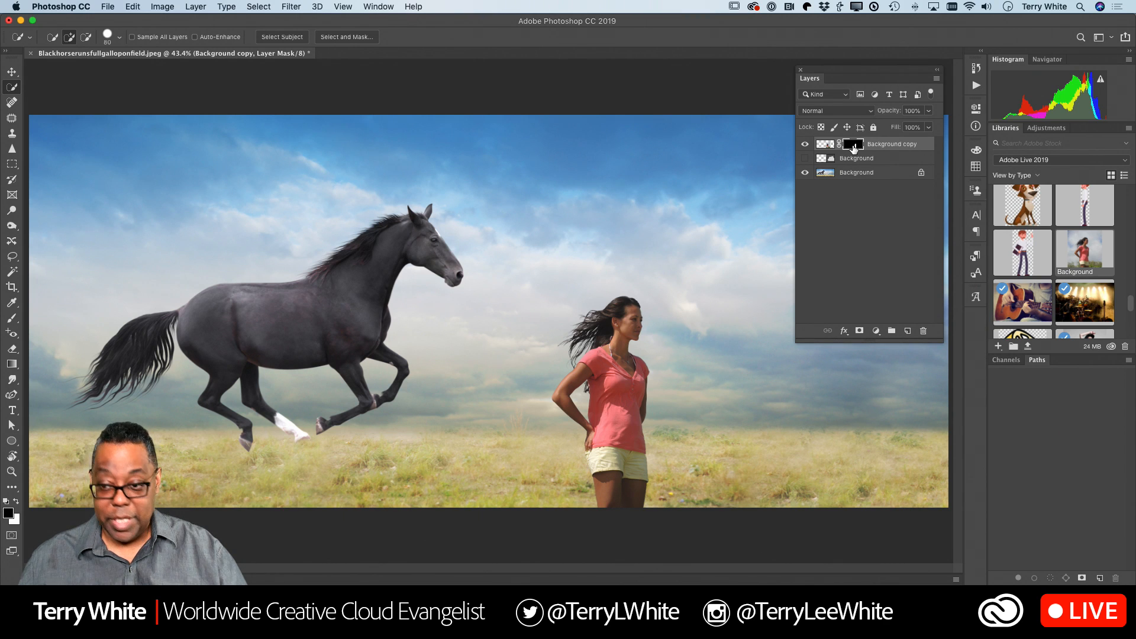
pyautogui.keyDown('shift'); pyautogui.click(853, 149); pyautogui.keyUp('shift')
pyautogui.keyDown('shift'); pyautogui.click(853, 148); pyautogui.keyUp('shift')
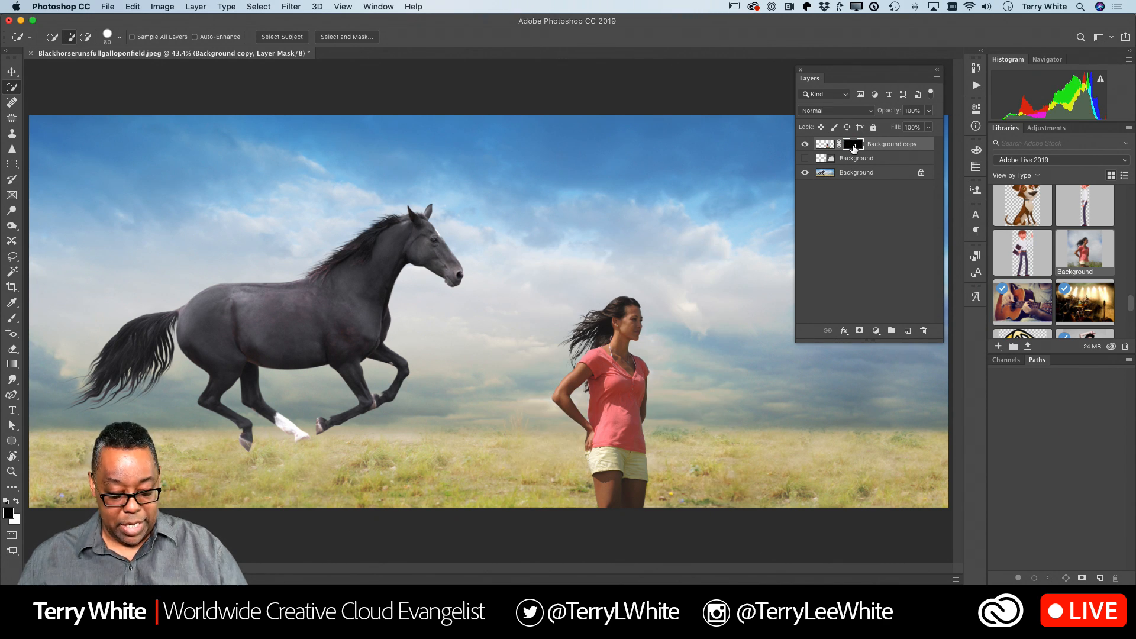
pyautogui.keyDown('alt'); pyautogui.click(853, 148); pyautogui.keyUp('alt')
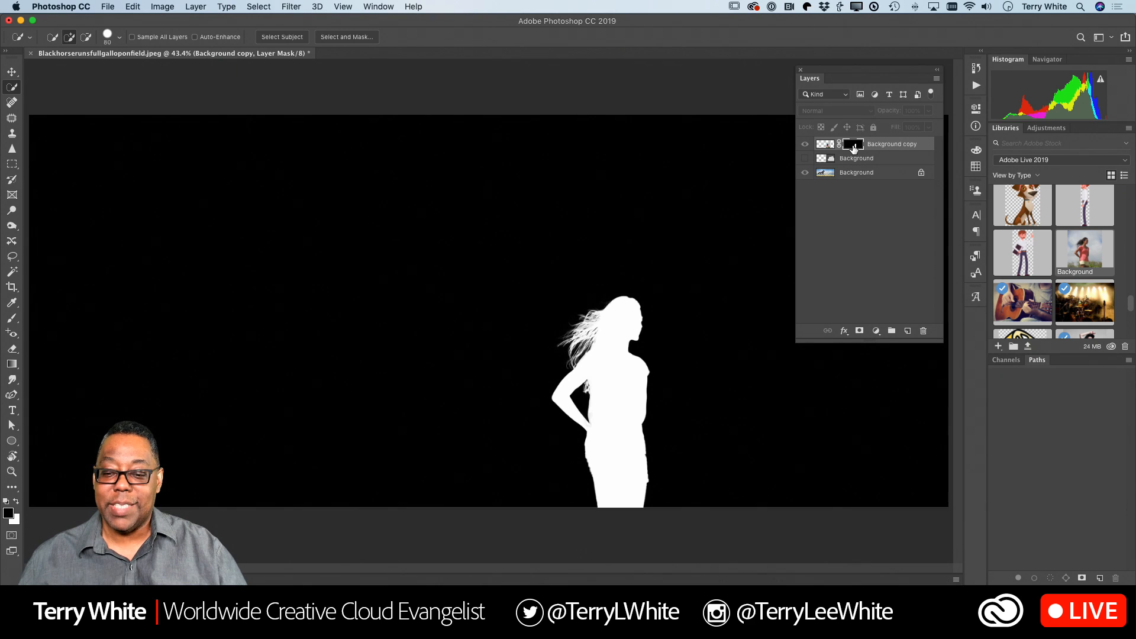
pyautogui.keyDown('alt'); pyautogui.click(853, 149); pyautogui.keyUp('alt')
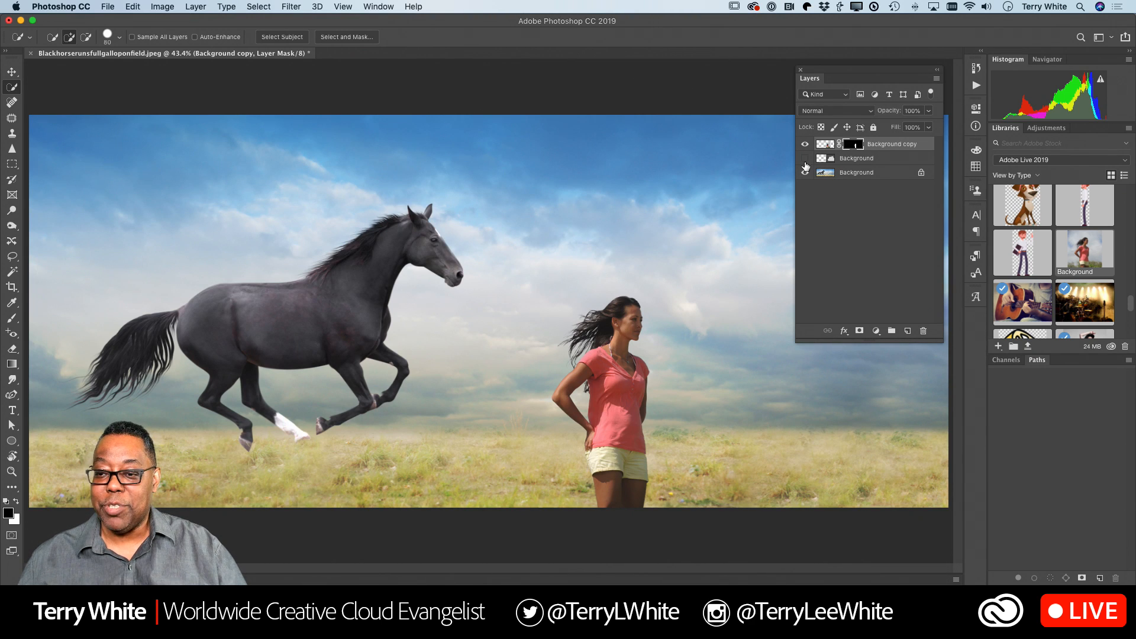
# - Compare the original photo layer with the masked cutout by swapping their visibility and restoring it
pyautogui.click(804, 158)
pyautogui.click(805, 144)
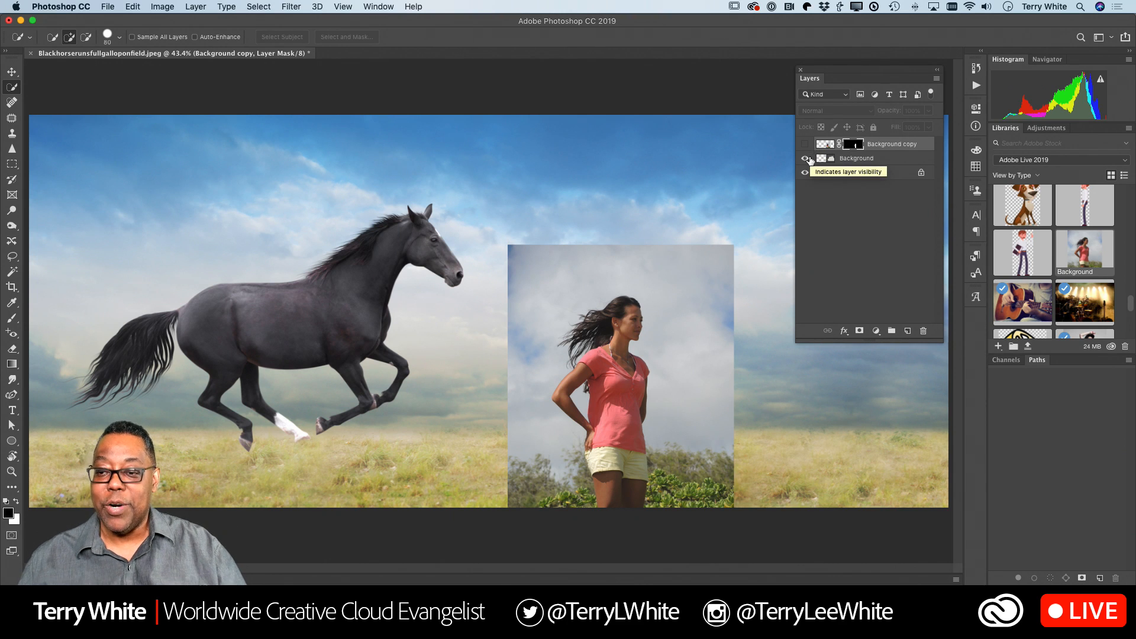
pyautogui.click(805, 158)
pyautogui.click(804, 144)
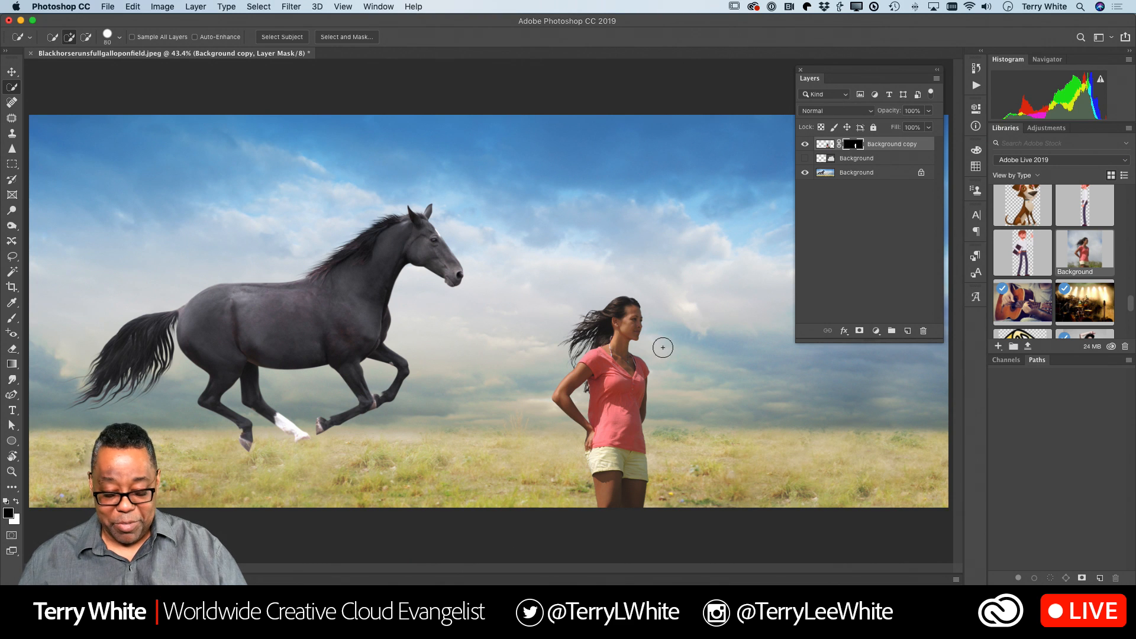
# - Try moving the woman's cutout higher in the horse scene and undo the move
pyautogui.press('v')
pyautogui.moveTo(626, 409); pyautogui.dragTo(621, 373)
pyautogui.press('super+z')
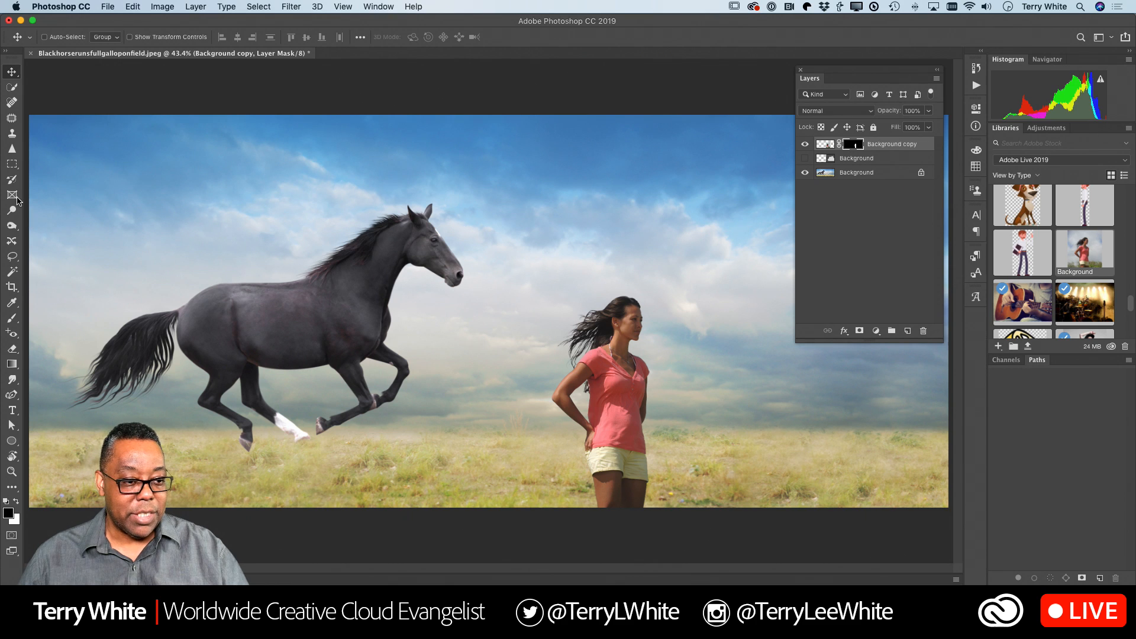
# - Draw a circular frame in the sky above the woman with the Frame tool and fill it with the Music Instruments stage photo
pyautogui.click(14, 197)
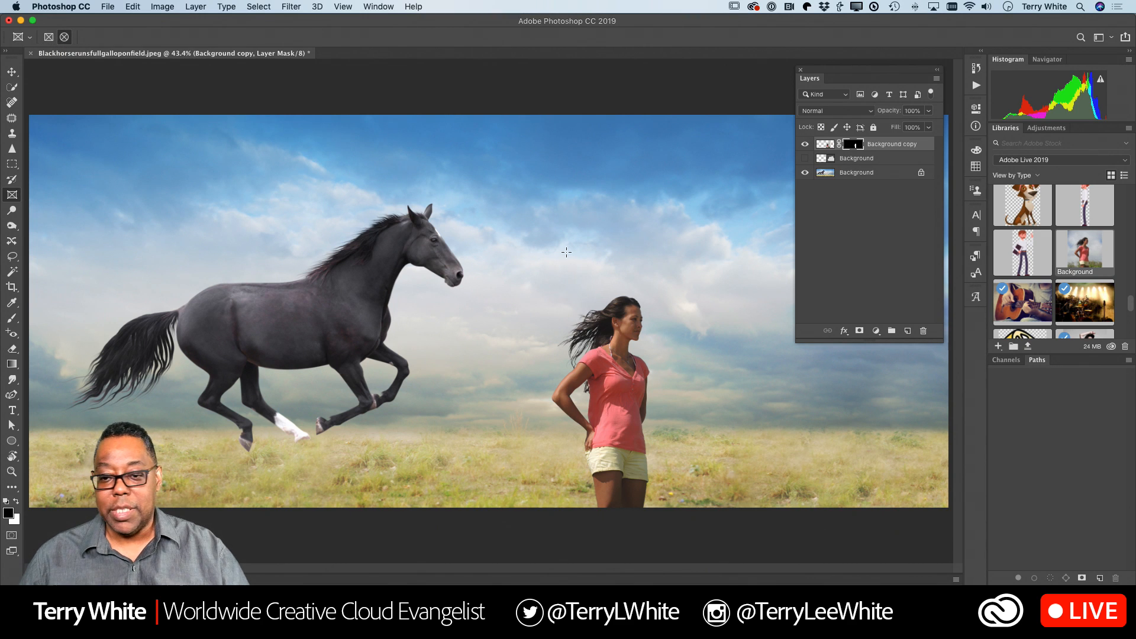
pyautogui.moveTo(558, 159); pyautogui.dragTo(673, 274)
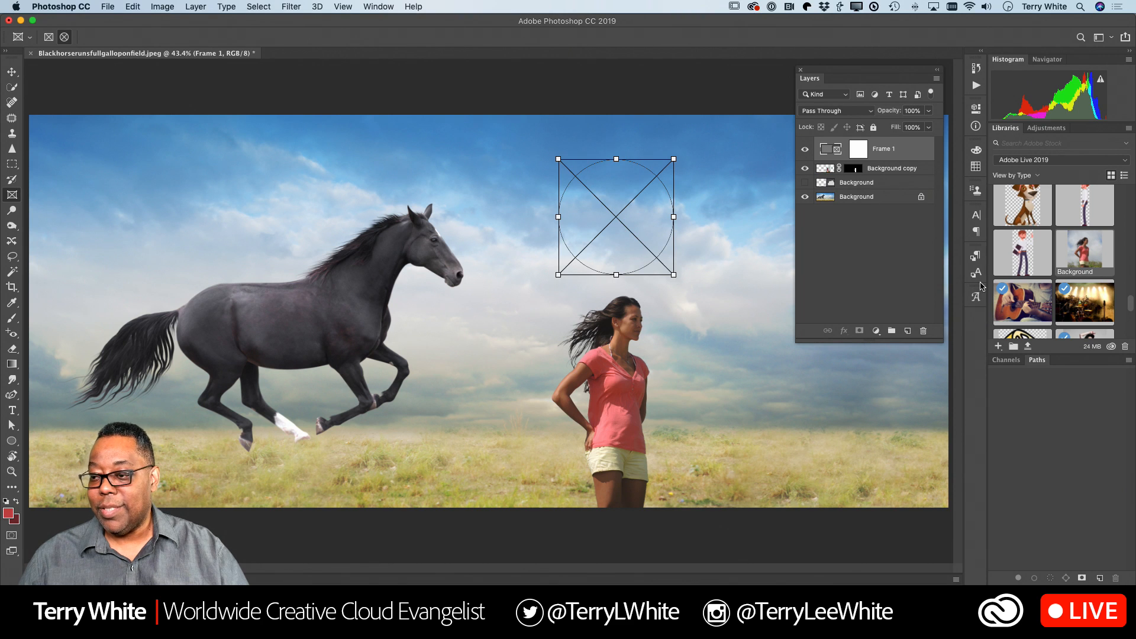
pyautogui.scroll(-3, 1052, 286)
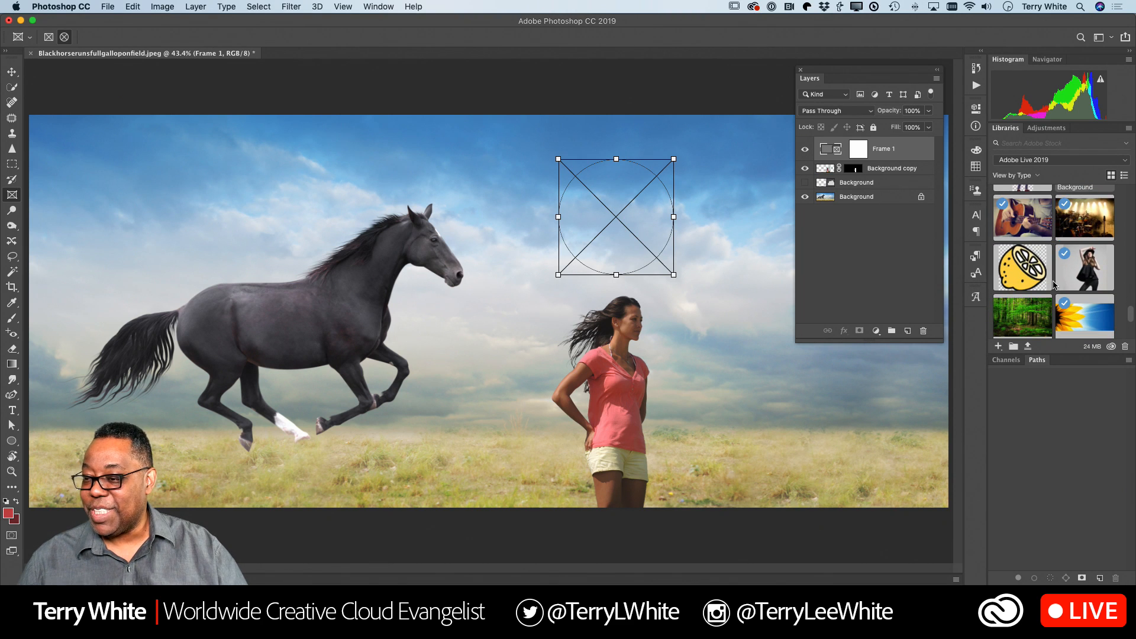
pyautogui.scroll(1, 1054, 281)
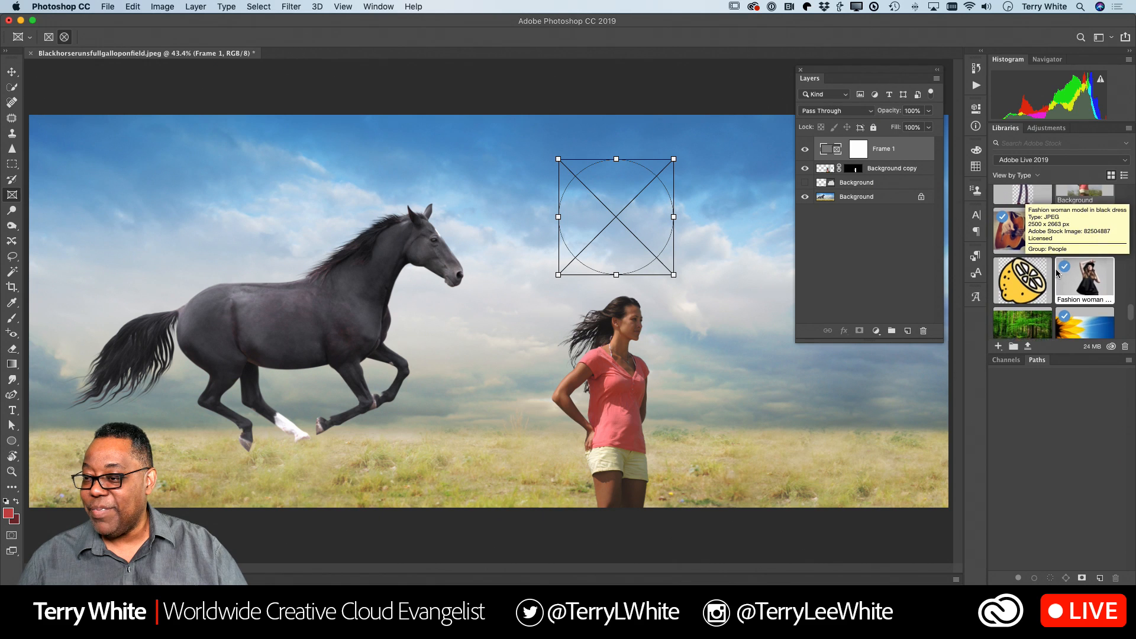
pyautogui.scroll(2, 1057, 273)
pyautogui.moveTo(1033, 260); pyautogui.dragTo(621, 242)
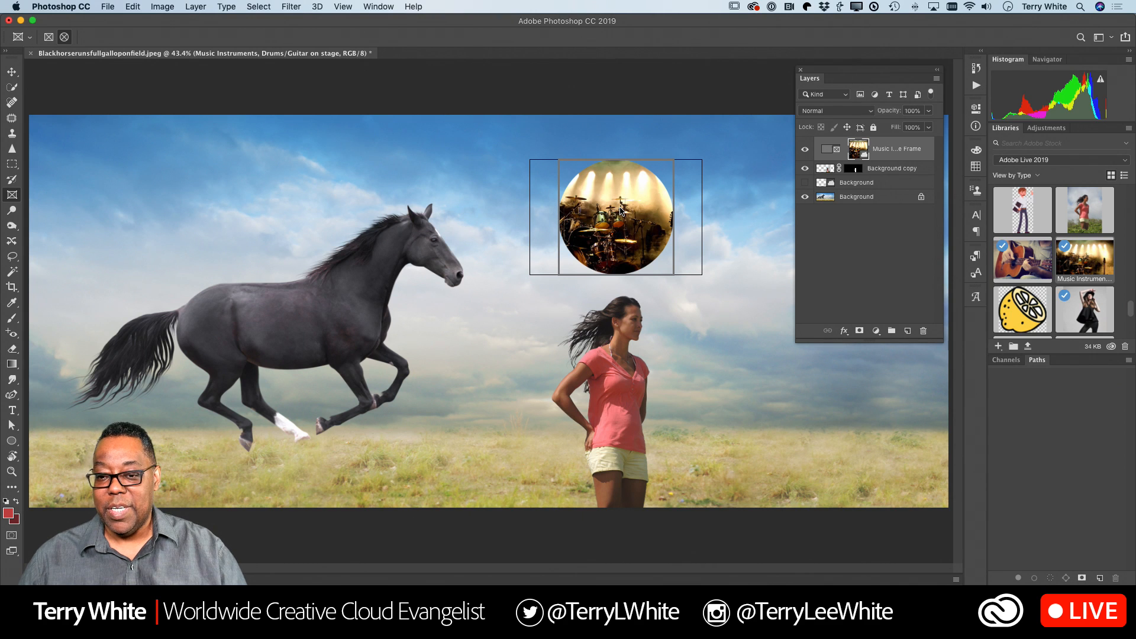
# - Deselect the framed stage photo and hide its layer
pyautogui.click(878, 260)
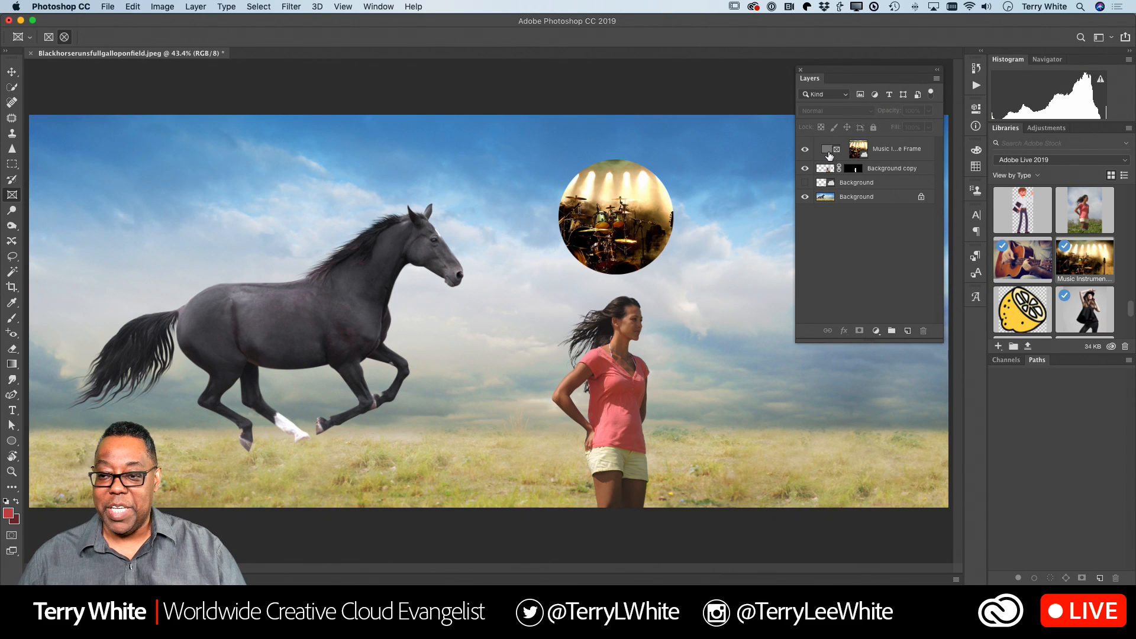
pyautogui.click(804, 150)
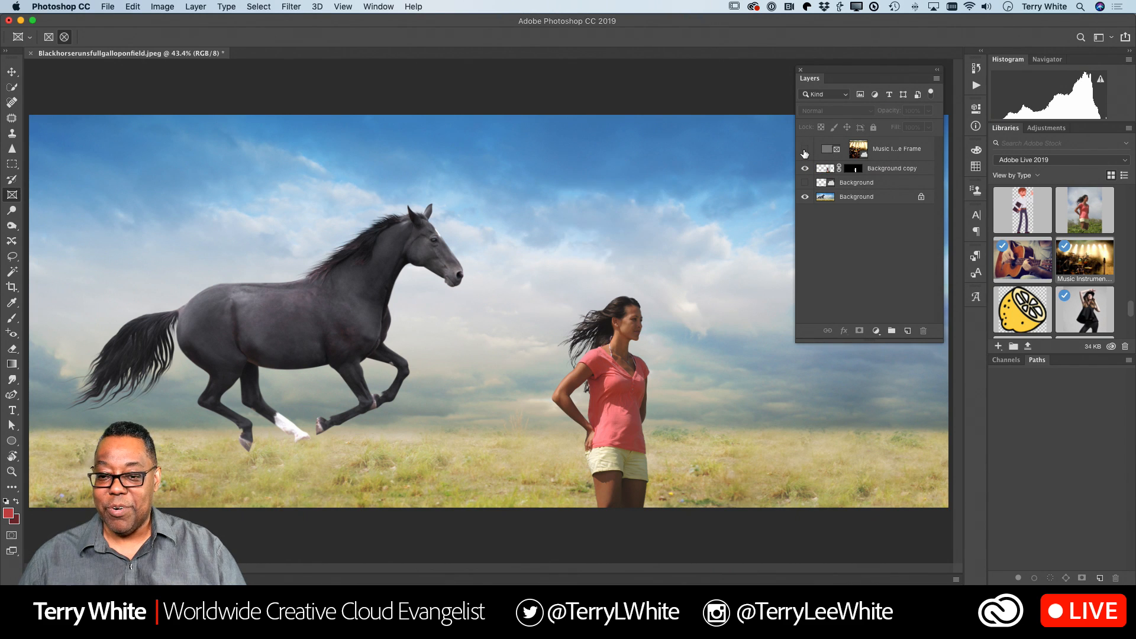
pyautogui.click(805, 151)
pyautogui.click(804, 151)
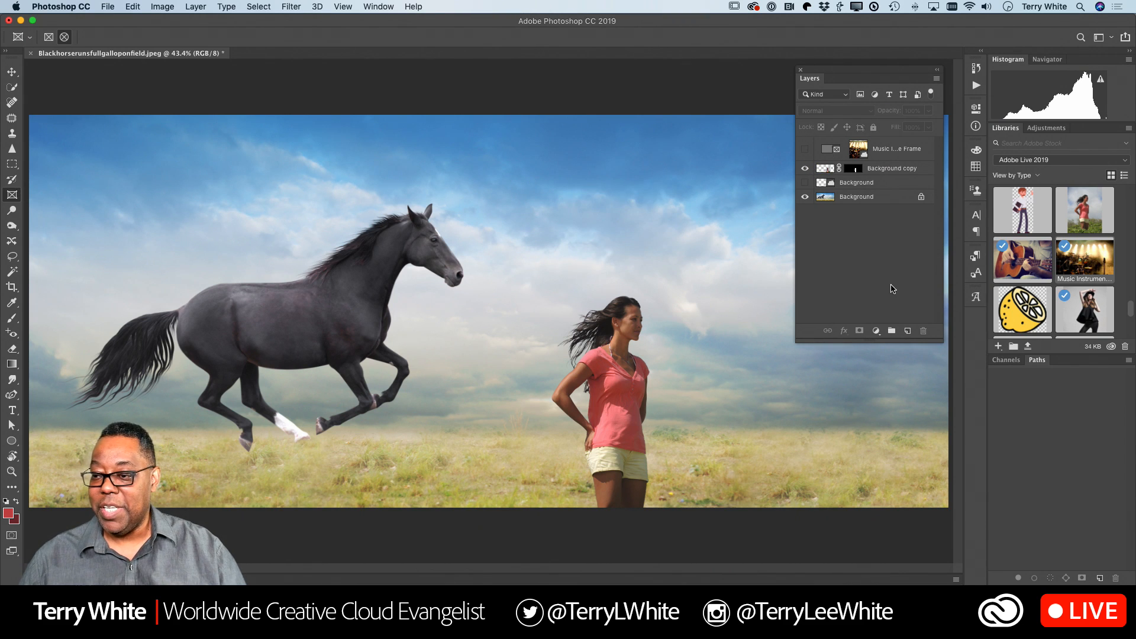
# - Switch the asset library from Adobe Live 2019 to Adobe MAX 2018 Demo
pyautogui.scroll(-5, 1020, 300)
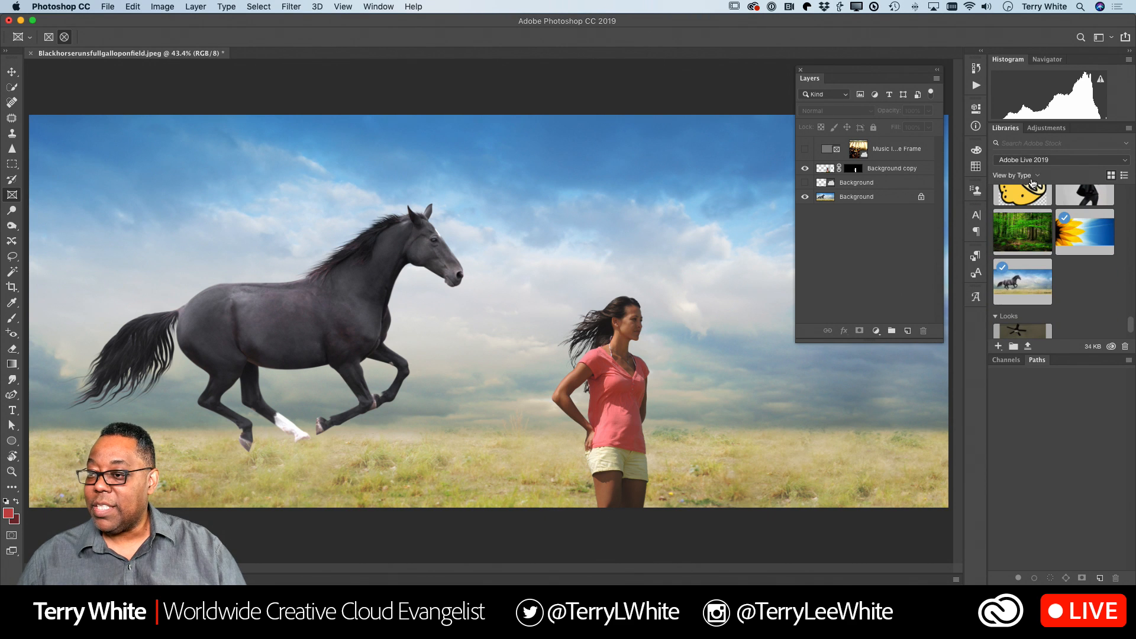
pyautogui.click(1049, 160)
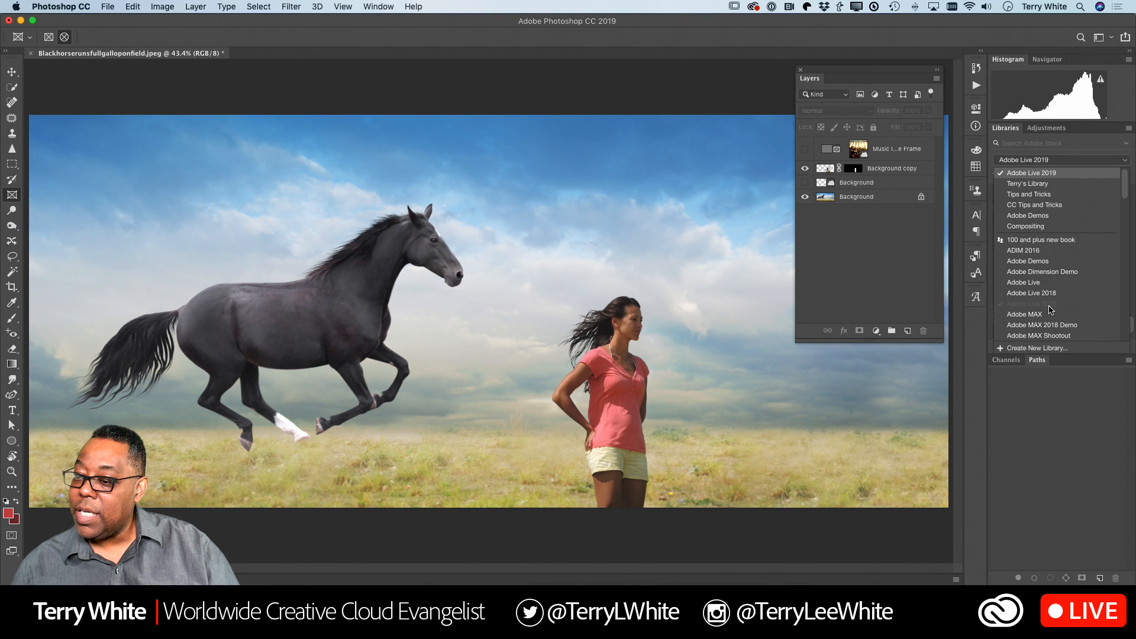
pyautogui.click(1049, 325)
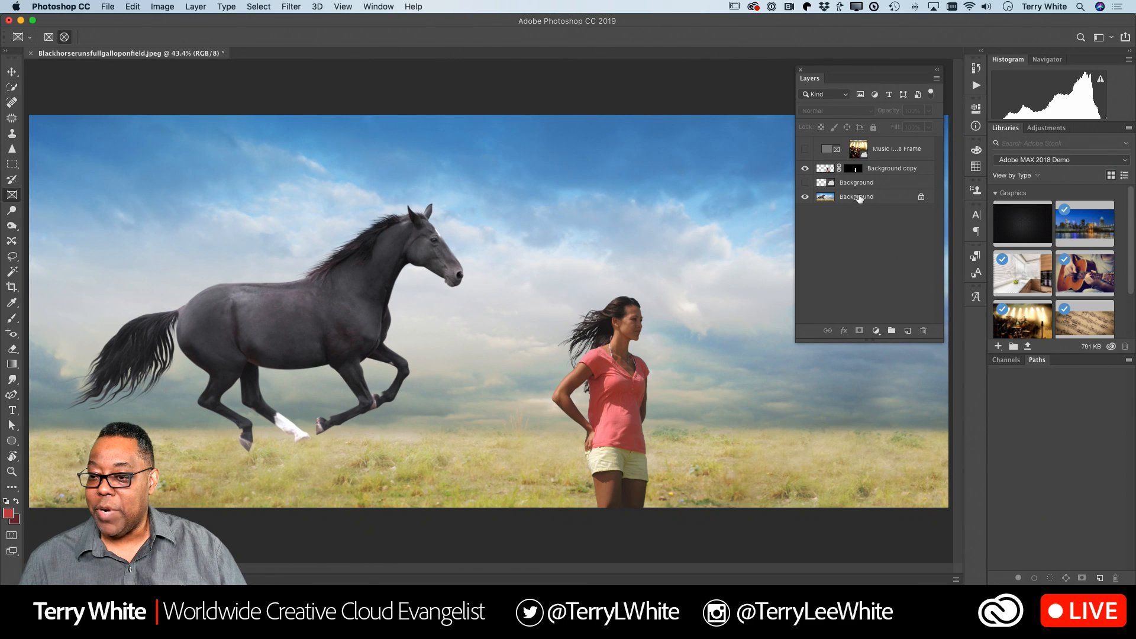
# - Unlock the horse scene's background layer and group it with the woman's photo and Background copy layers, checking the group's visibility
pyautogui.click(859, 197)
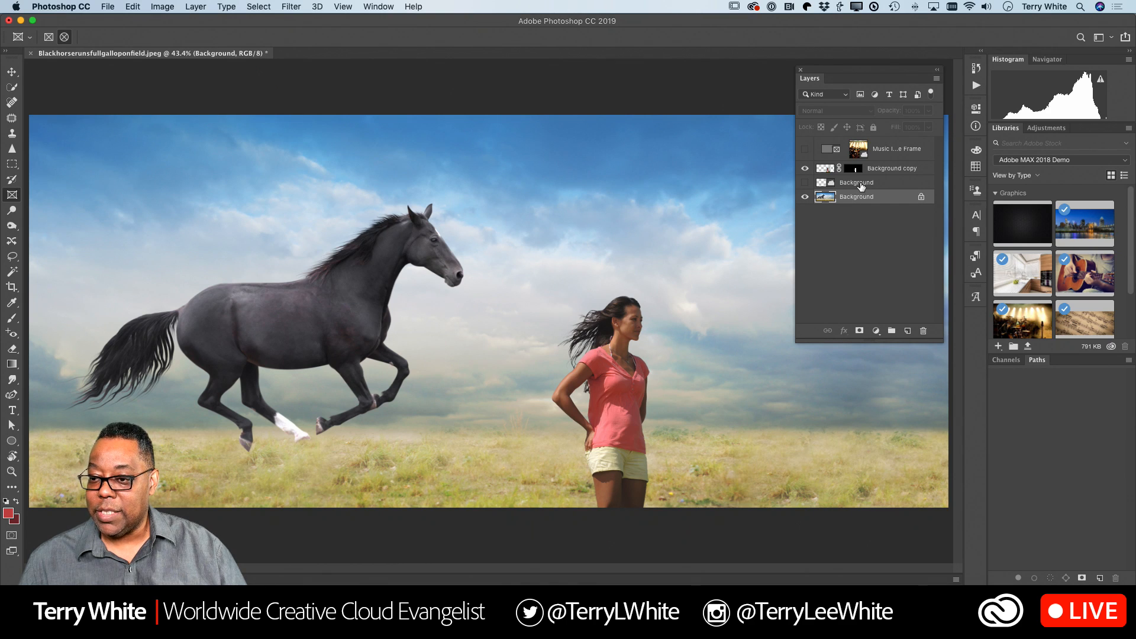
pyautogui.keyDown('shift'); pyautogui.click(860, 184); pyautogui.keyUp('shift')
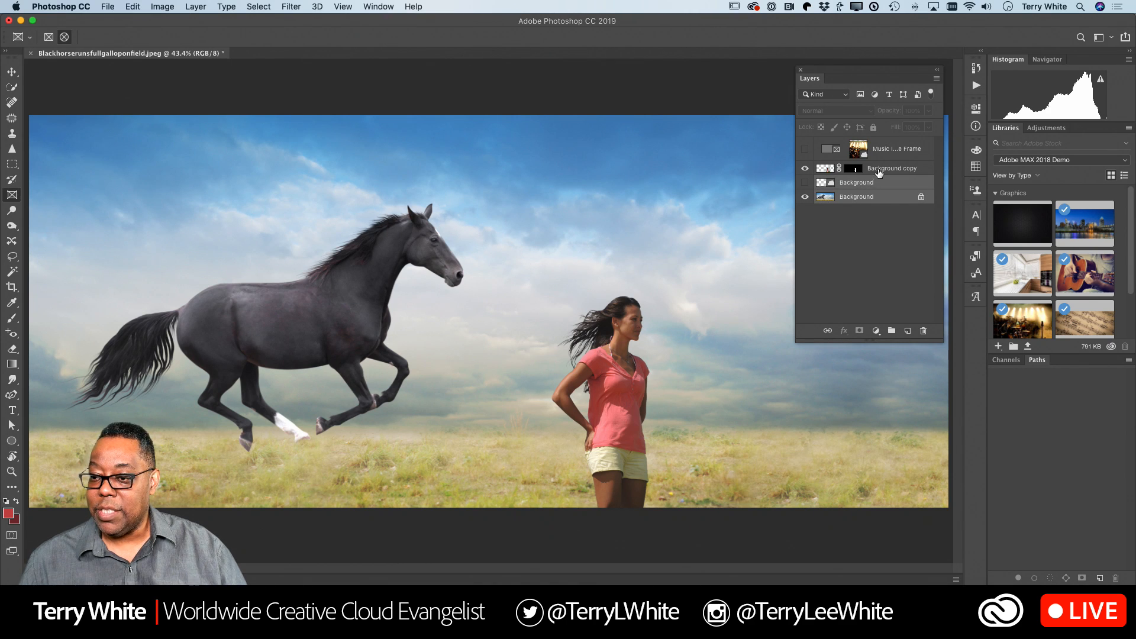
pyautogui.keyDown('shift'); pyautogui.click(879, 170); pyautogui.keyUp('shift')
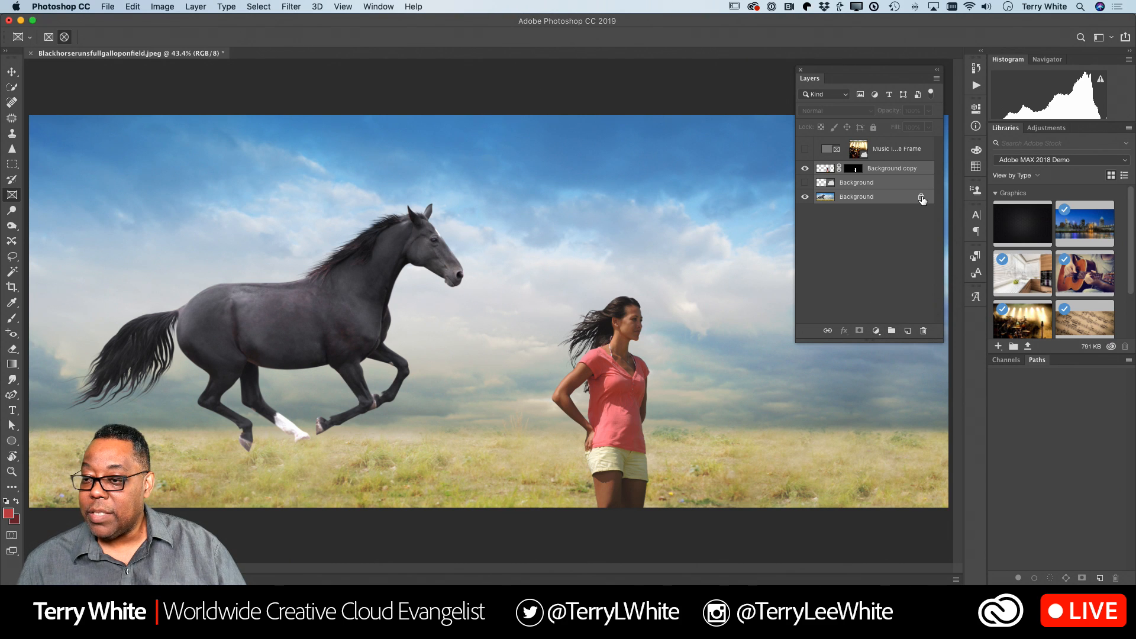
pyautogui.click(922, 199)
pyautogui.click(867, 172)
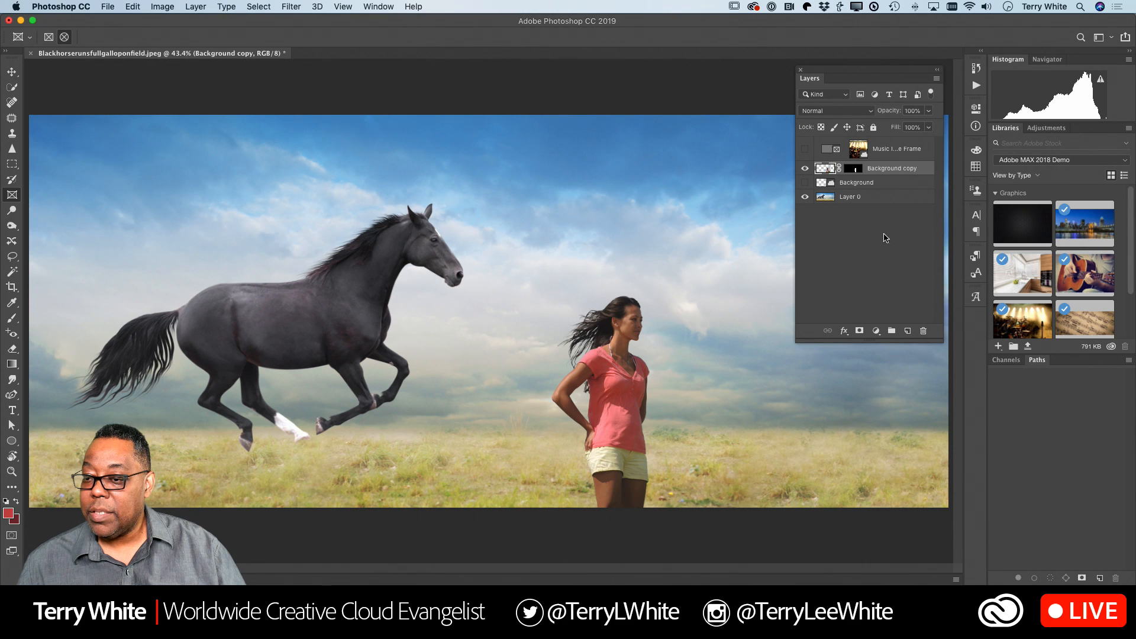
pyautogui.keyDown('shift'); pyautogui.click(867, 184); pyautogui.keyUp('shift')
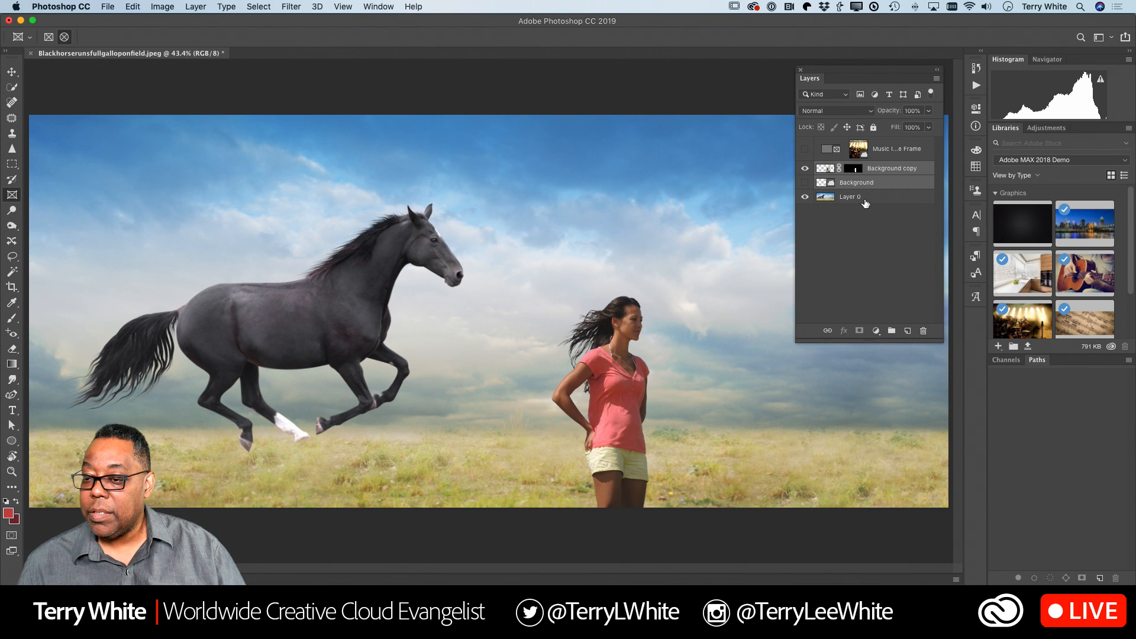
pyautogui.keyDown('shift'); pyautogui.click(865, 201); pyautogui.keyUp('shift')
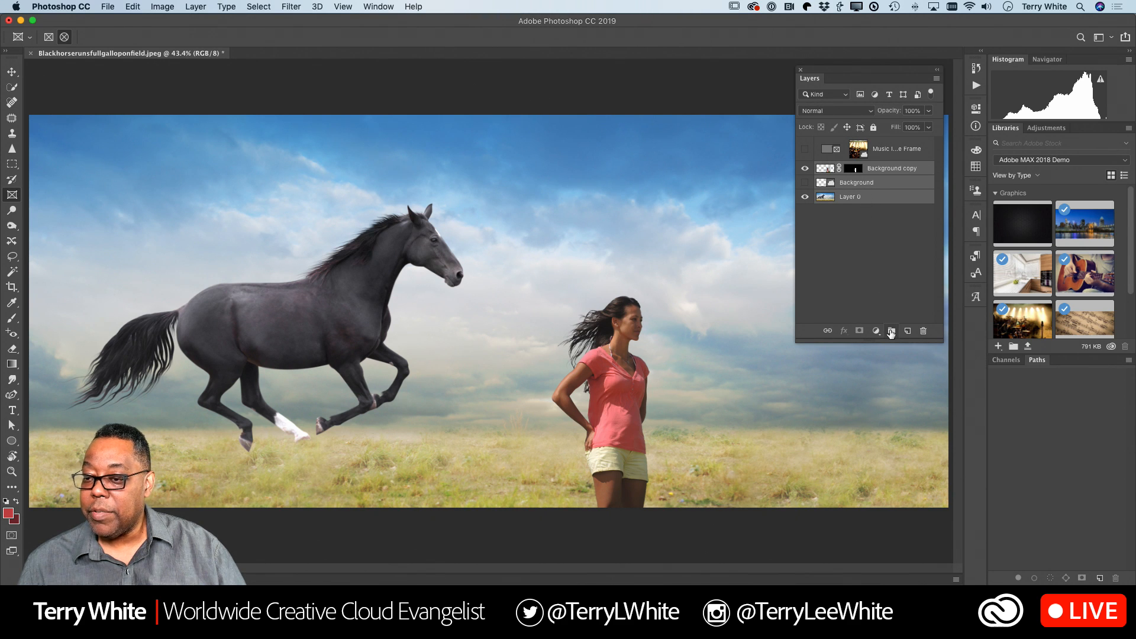
pyautogui.click(891, 332)
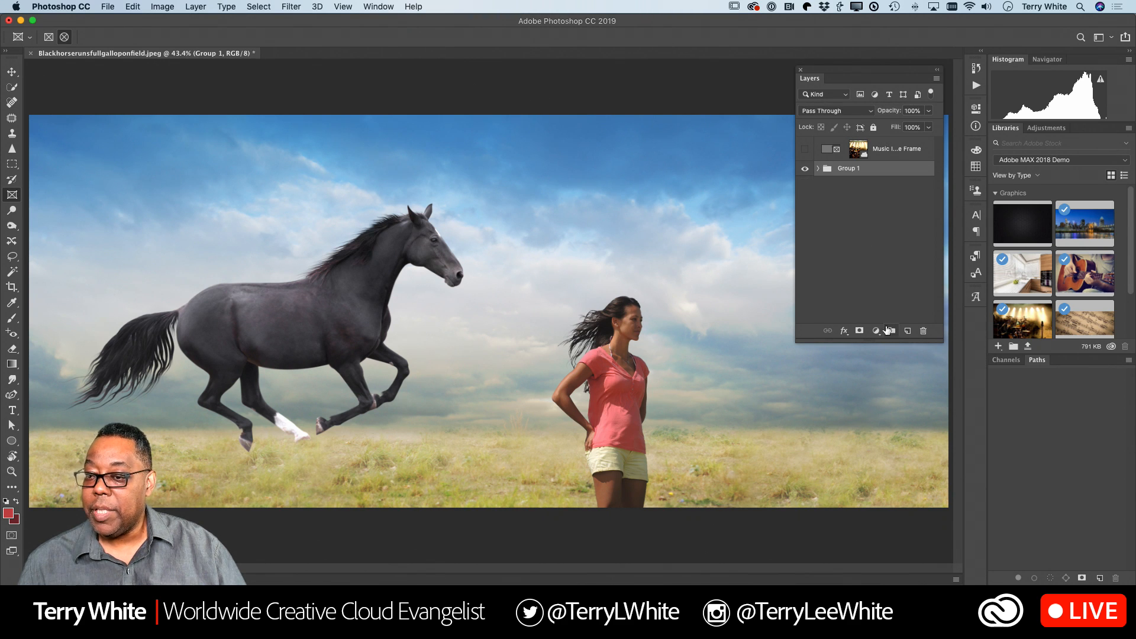
pyautogui.click(805, 169)
pyautogui.click(805, 169)
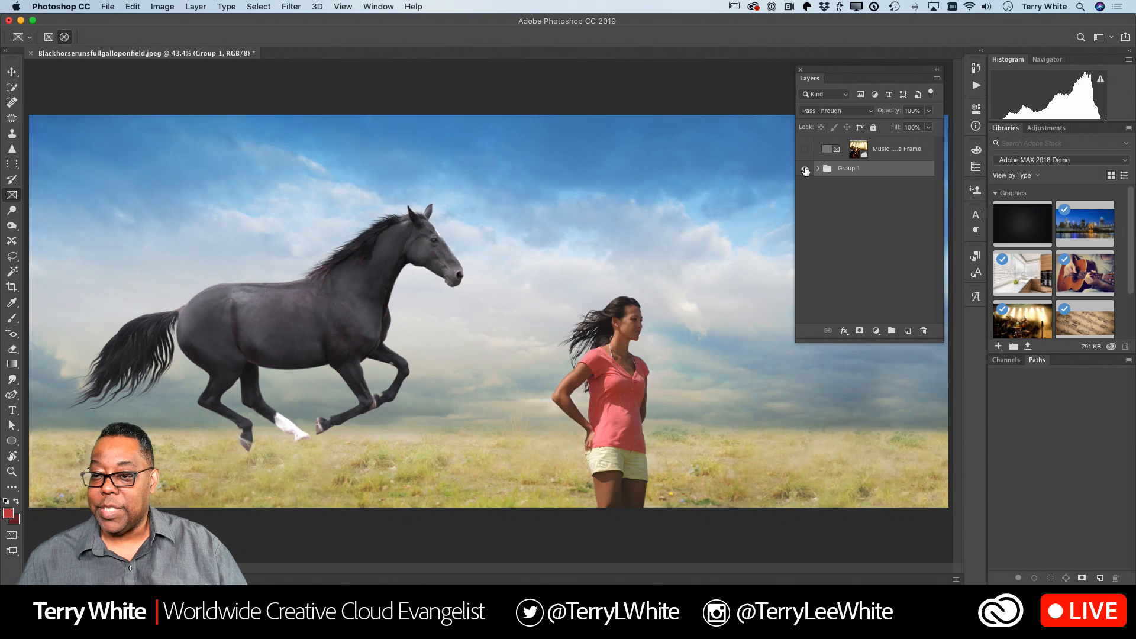
# - Check the layers inside Group 1, collapse the group, and add a layer mask to it
pyautogui.click(818, 169)
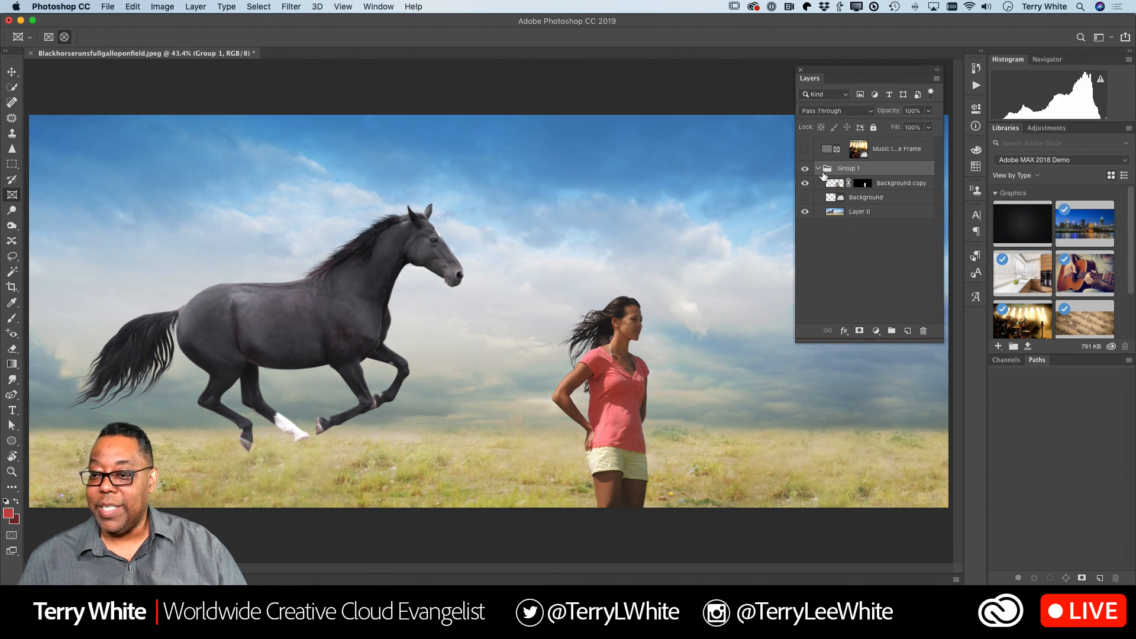
pyautogui.click(819, 169)
pyautogui.click(818, 169)
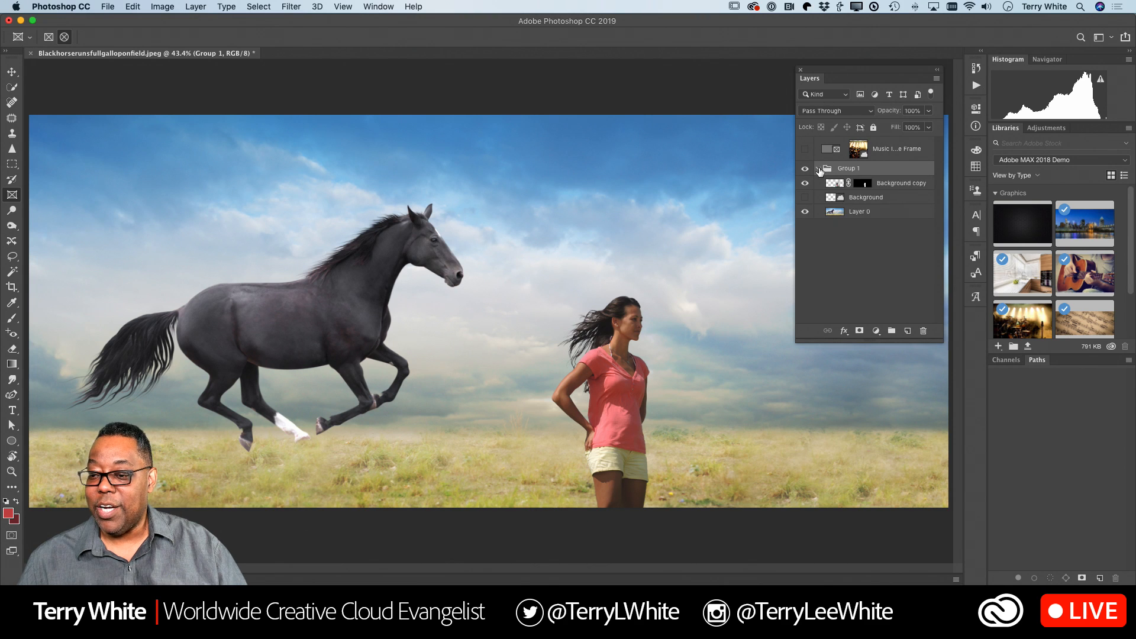
pyautogui.click(818, 169)
pyautogui.click(859, 331)
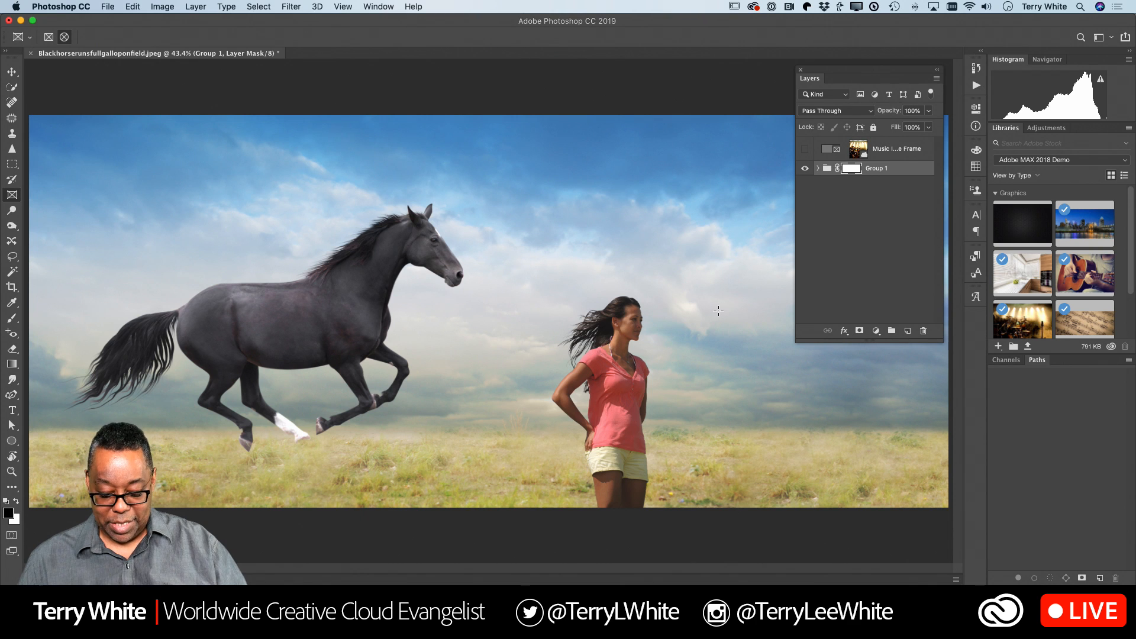
# - Paint black on the group's mask with a soft brush enlarged to 400 px, hiding the scene's lower-right area and part of the woman
pyautogui.press('b')
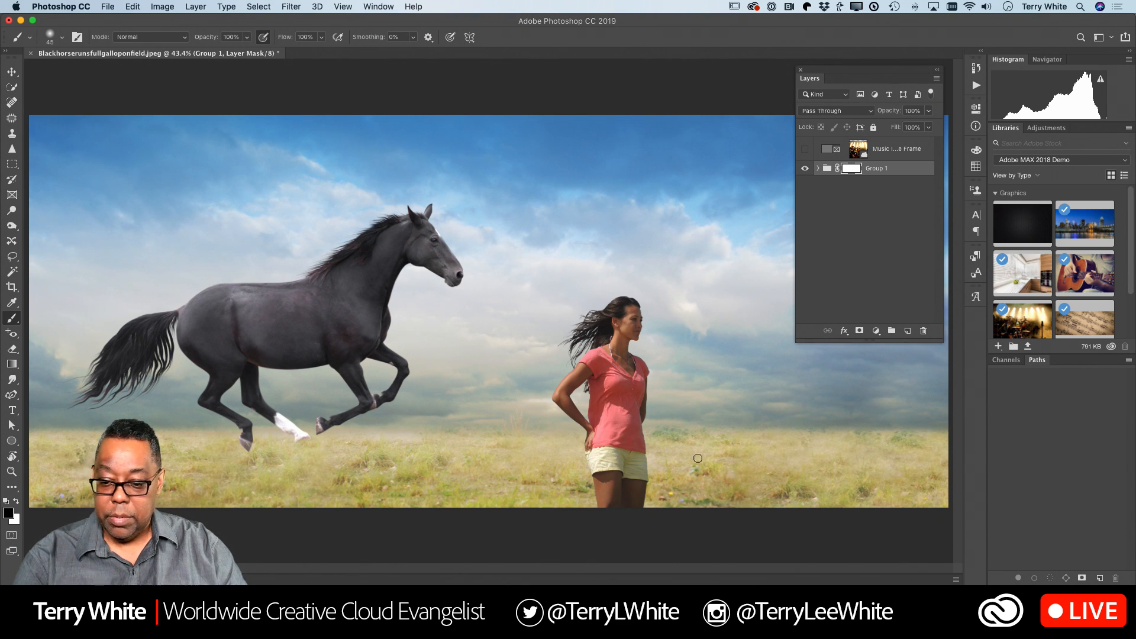
pyautogui.press('k')
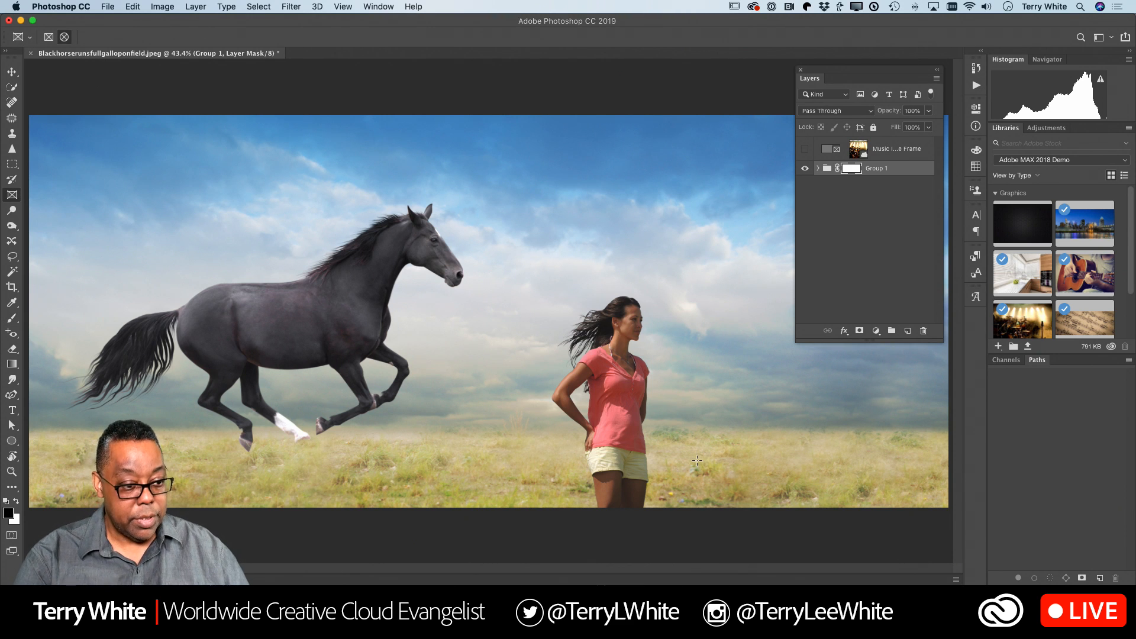
pyautogui.press('b')
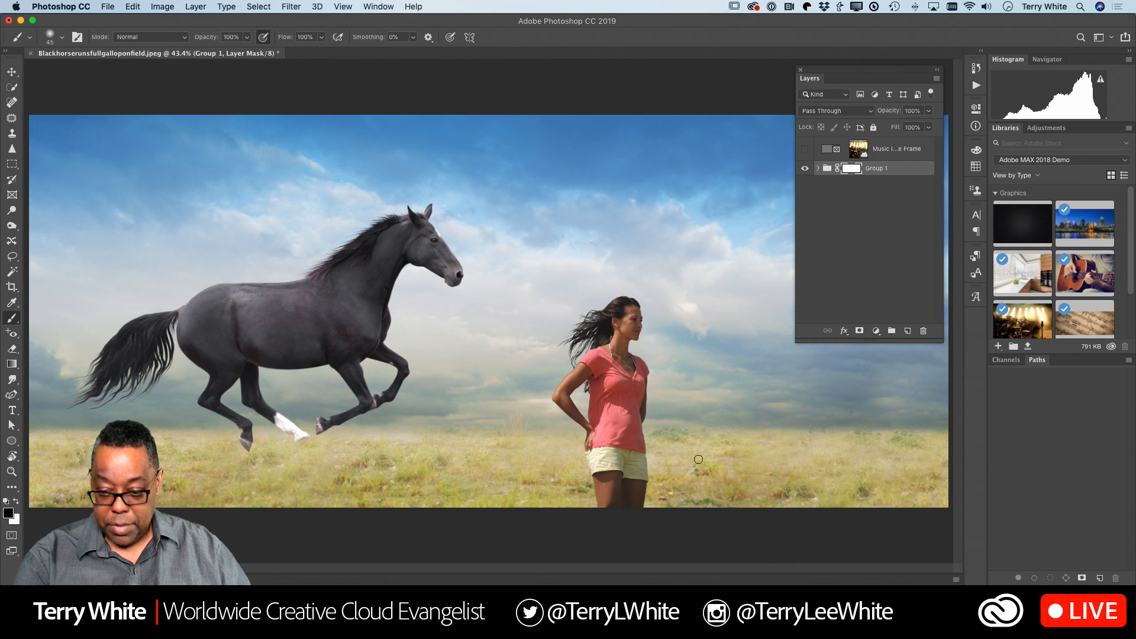
pyautogui.press(']')
pyautogui.press(']')
pyautogui.press(']')
pyautogui.press(']')
pyautogui.press(']')
pyautogui.press(']')
pyautogui.press(']')
pyautogui.press(']')
pyautogui.press(']')
pyautogui.press(']')
pyautogui.press(']')
pyautogui.press(']')
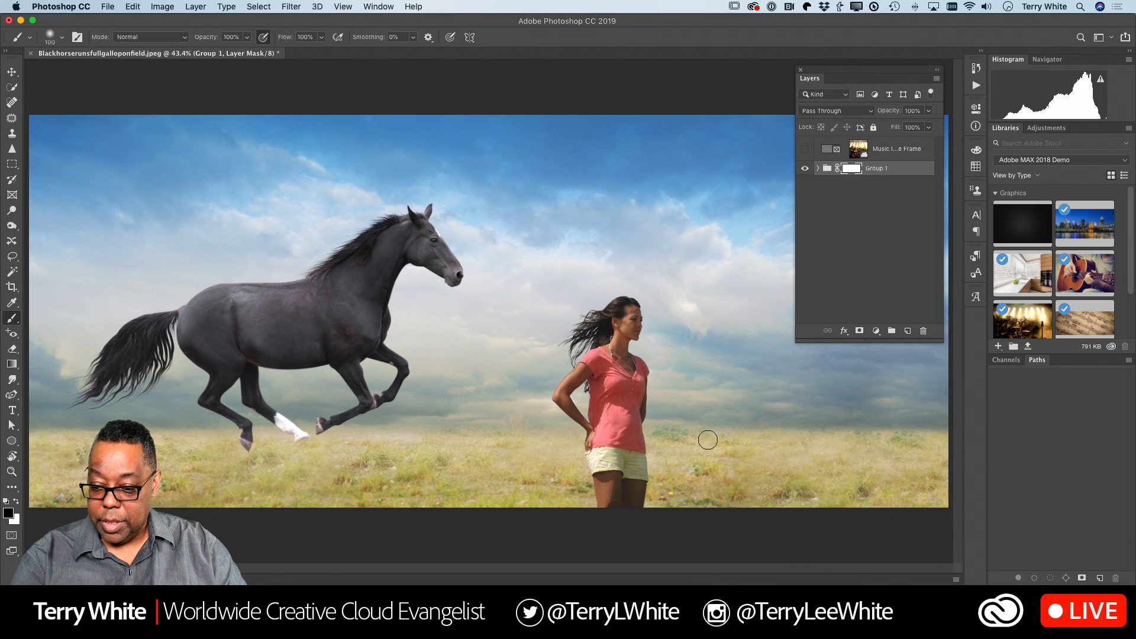
pyautogui.moveTo(731, 436)
pyautogui.mouseDown()
pyautogui.moveTo(728, 452)
pyautogui.moveTo(832, 446)
pyautogui.moveTo(680, 432)
pyautogui.moveTo(781, 337)
pyautogui.moveTo(875, 380)
pyautogui.moveTo(888, 417)
pyautogui.moveTo(880, 470)
pyautogui.moveTo(947, 174)
pyautogui.moveTo(747, 363)
pyautogui.moveTo(774, 274)
pyautogui.moveTo(618, 491)
pyautogui.mouseUp()
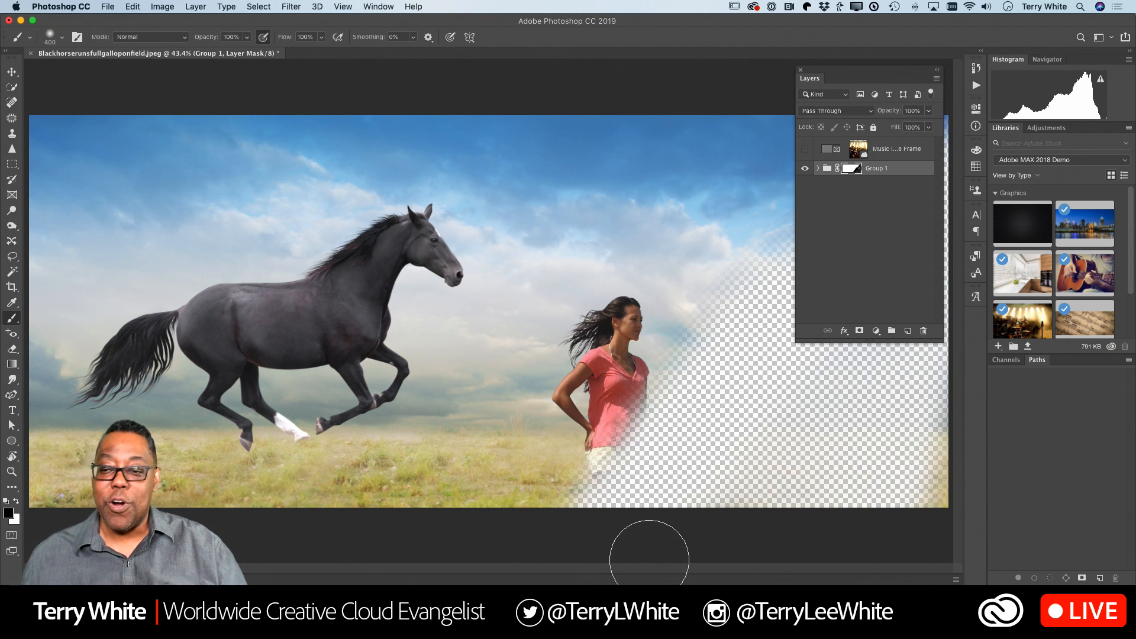
# - Expand Group 1 and toggle its layer mask off and on to compare the composite, leaving the mask disabled
pyautogui.click(818, 170)
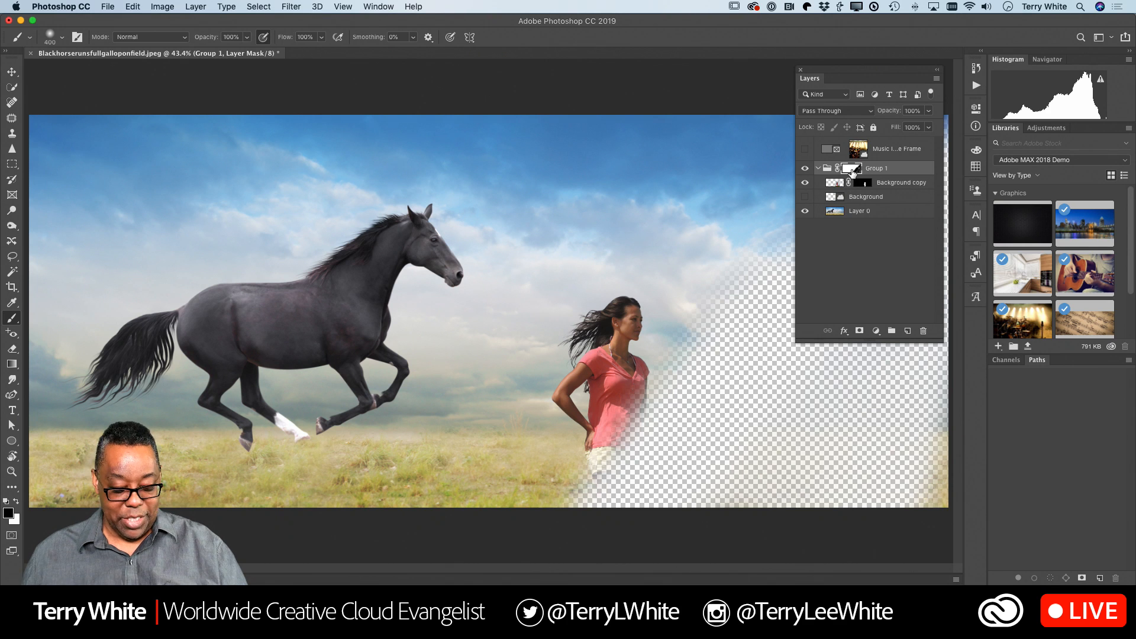
pyautogui.keyDown('shift'); pyautogui.click(853, 172); pyautogui.keyUp('shift')
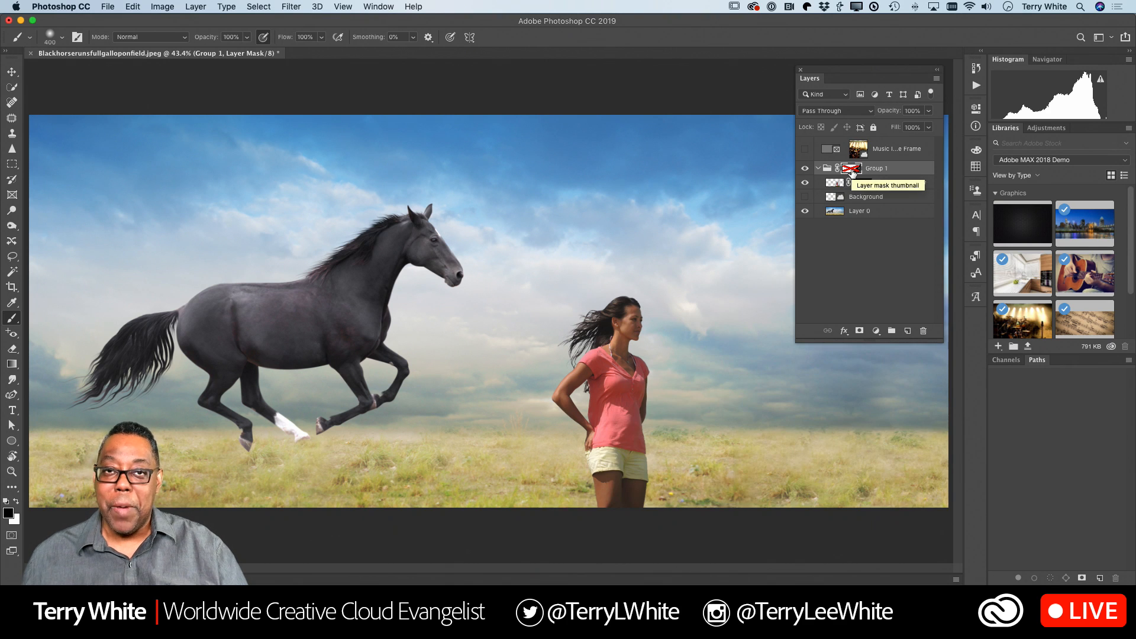
pyautogui.keyDown('shift'); pyautogui.click(852, 172); pyautogui.keyUp('shift')
pyautogui.keyDown('shift'); pyautogui.click(853, 171); pyautogui.keyUp('shift')
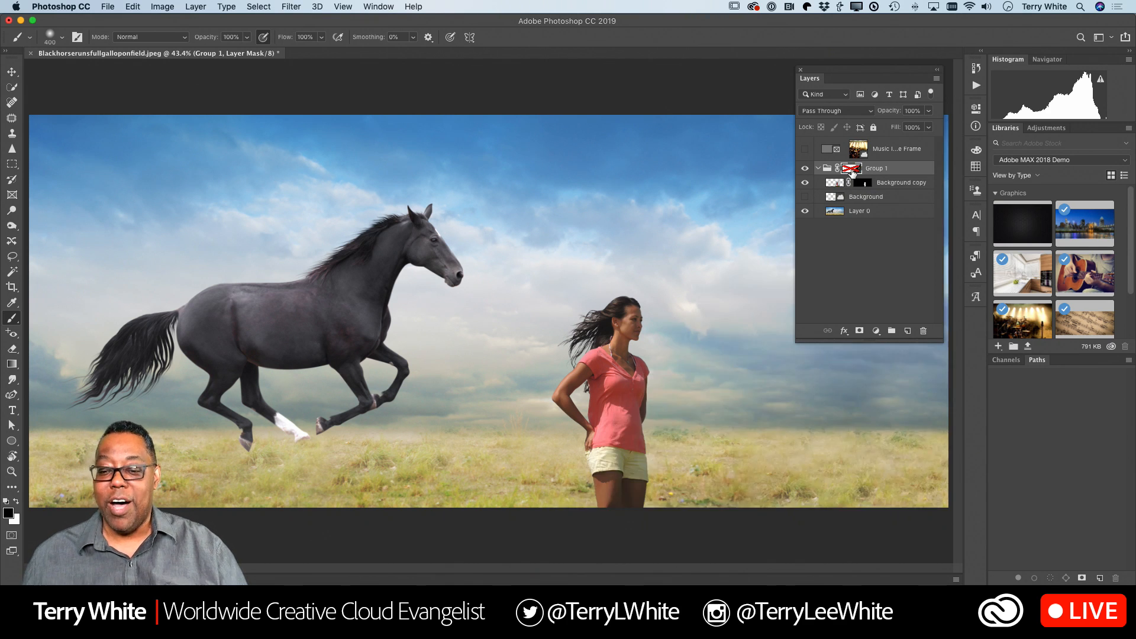